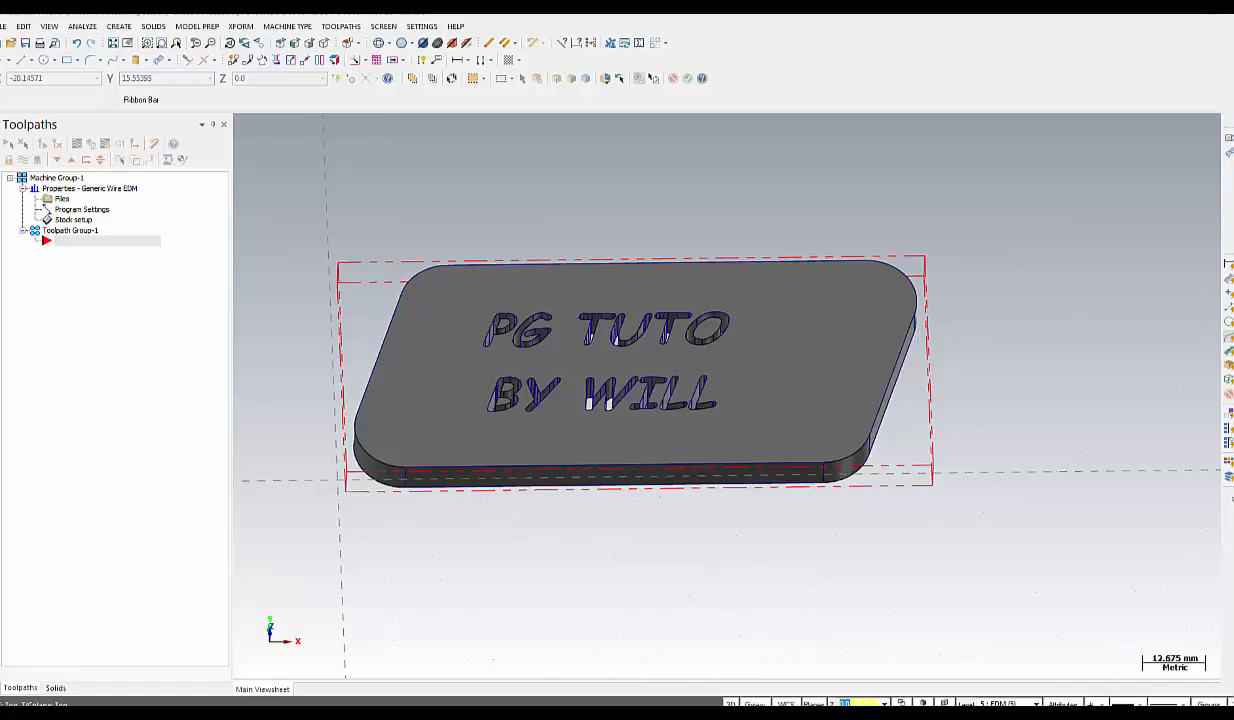
right_click(419, 221)
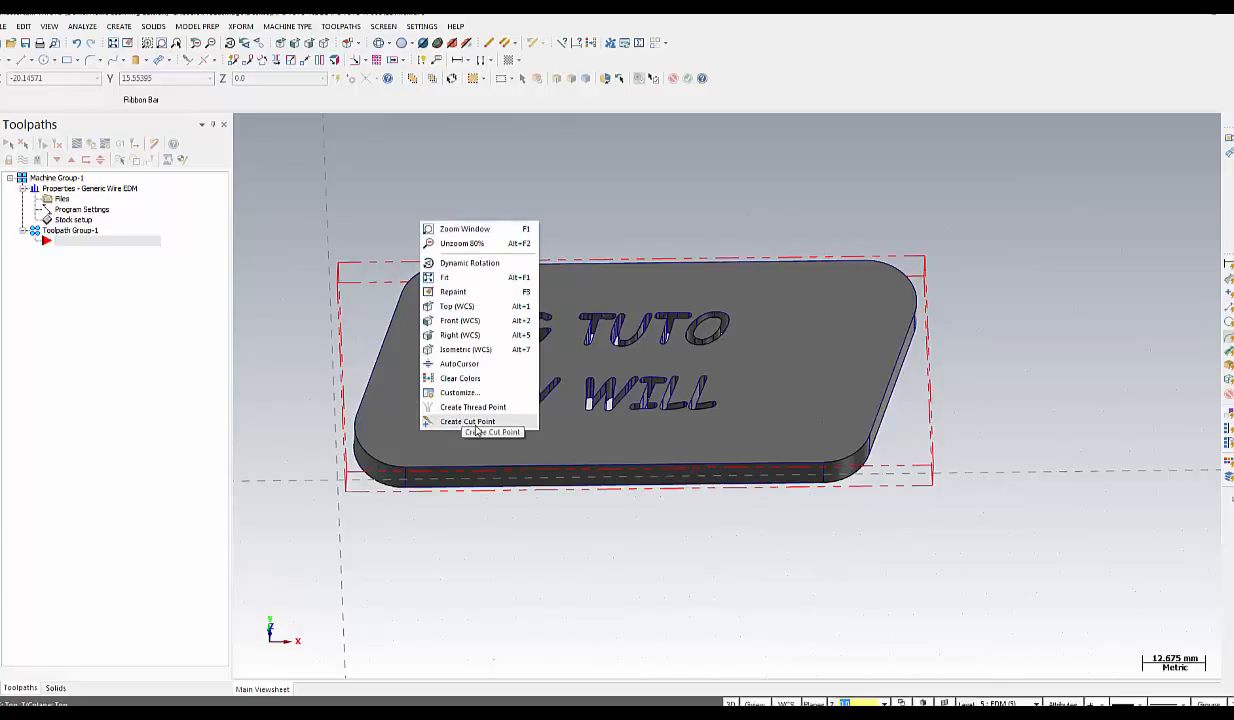
click(766, 102)
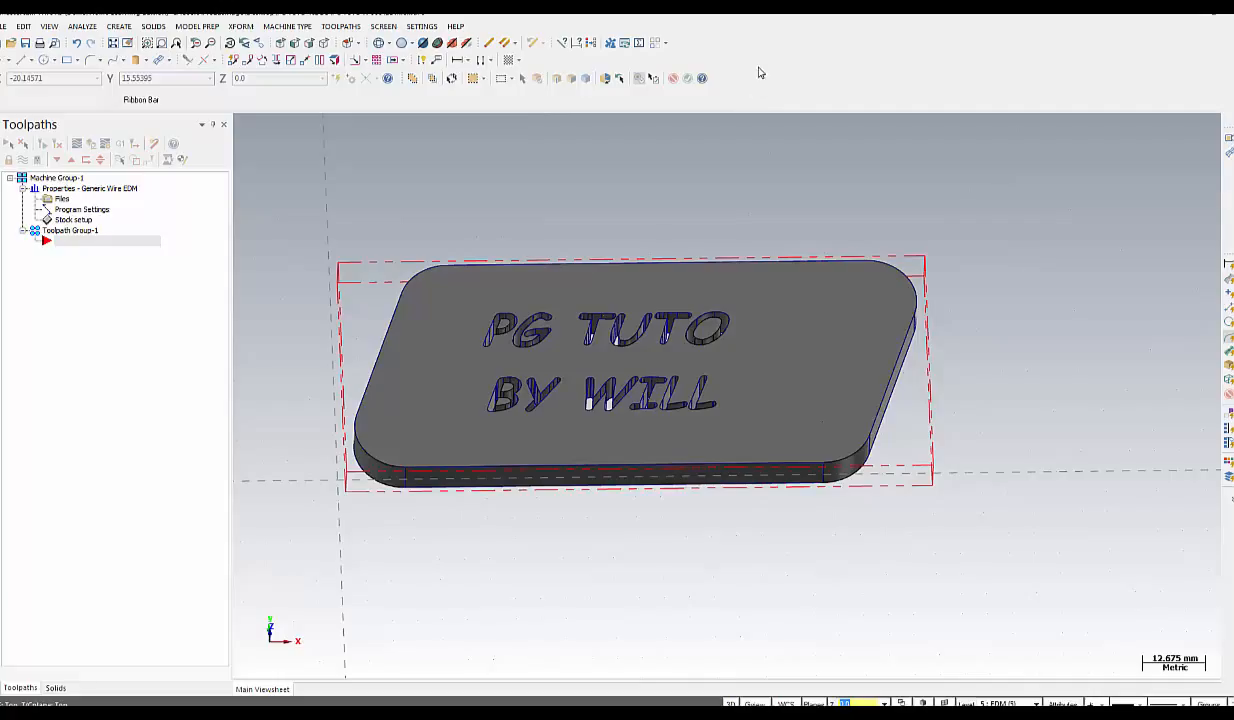
Customize the workspace by adding the Create Cut Point and Create Thread Point commands from the Geometry category to the toolbar
right_click(781, 85)
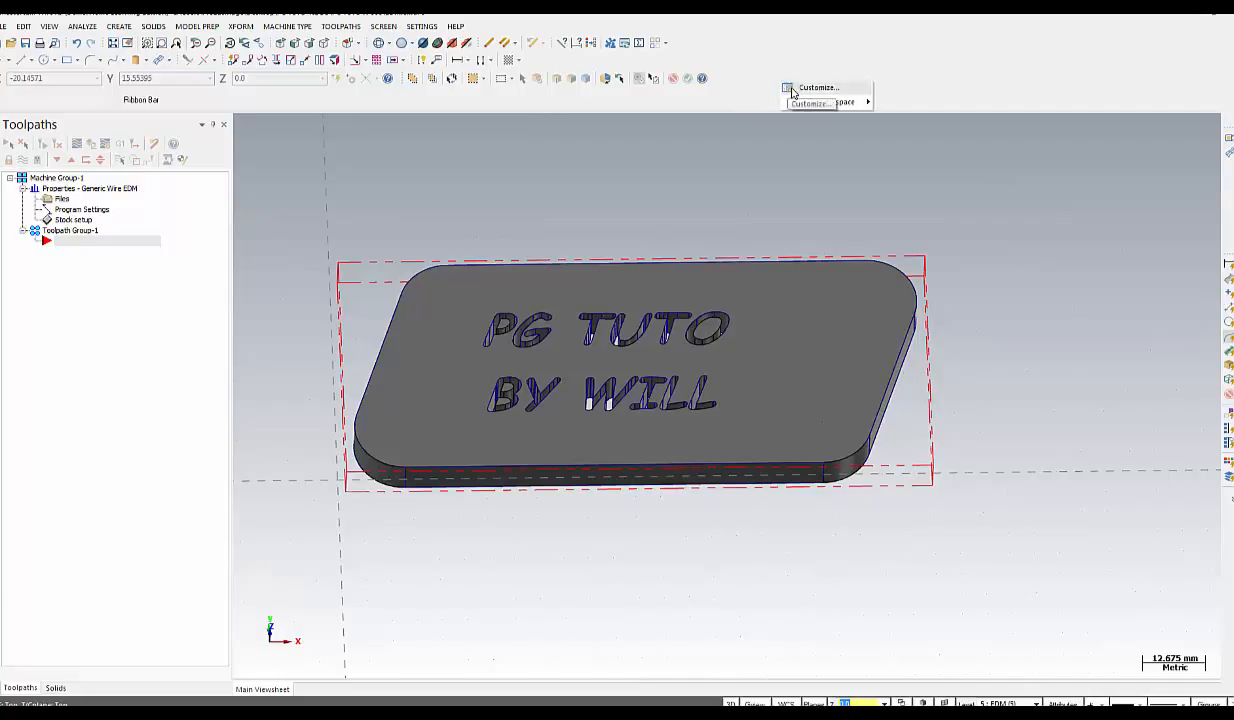
click(792, 90)
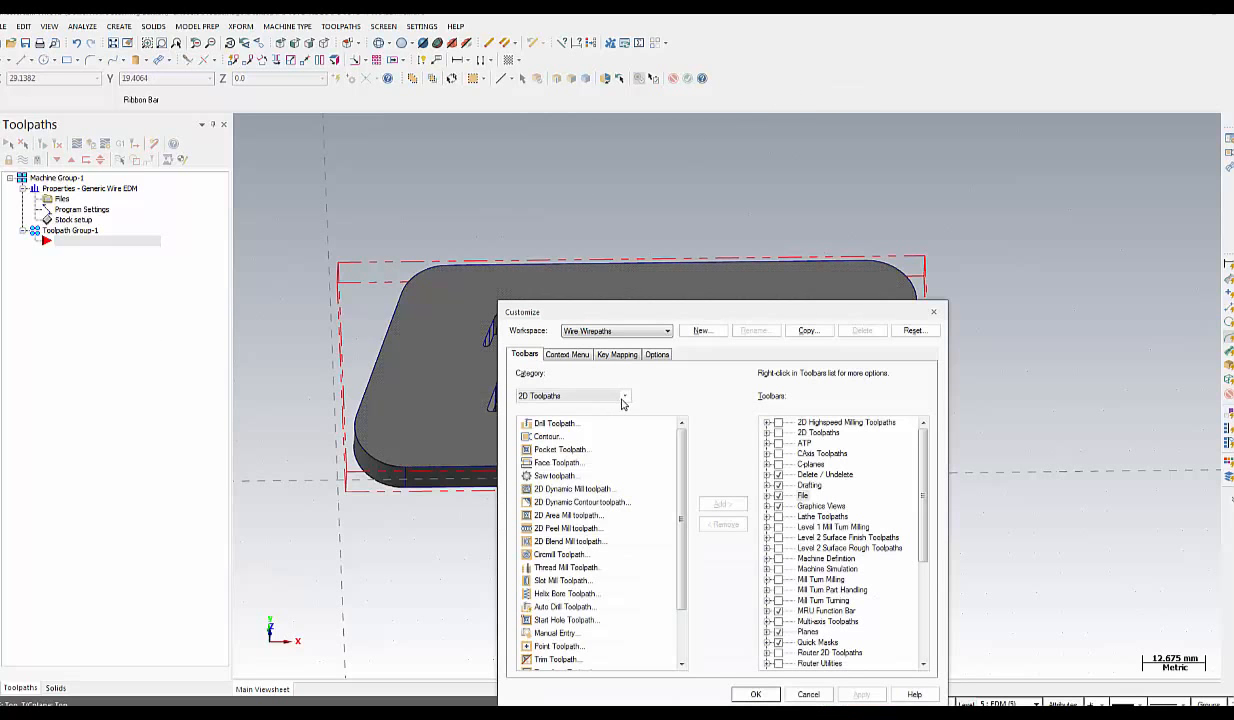
click(626, 397)
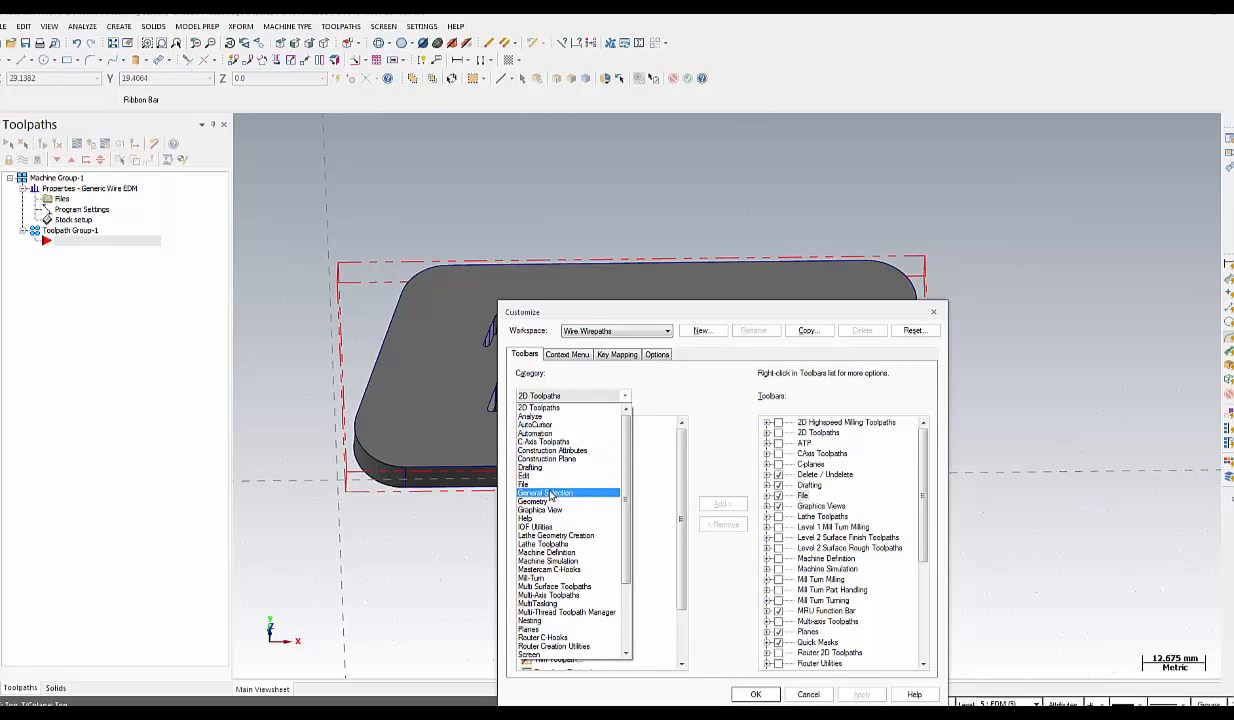
click(549, 503)
scroll(640, 560, down, 10)
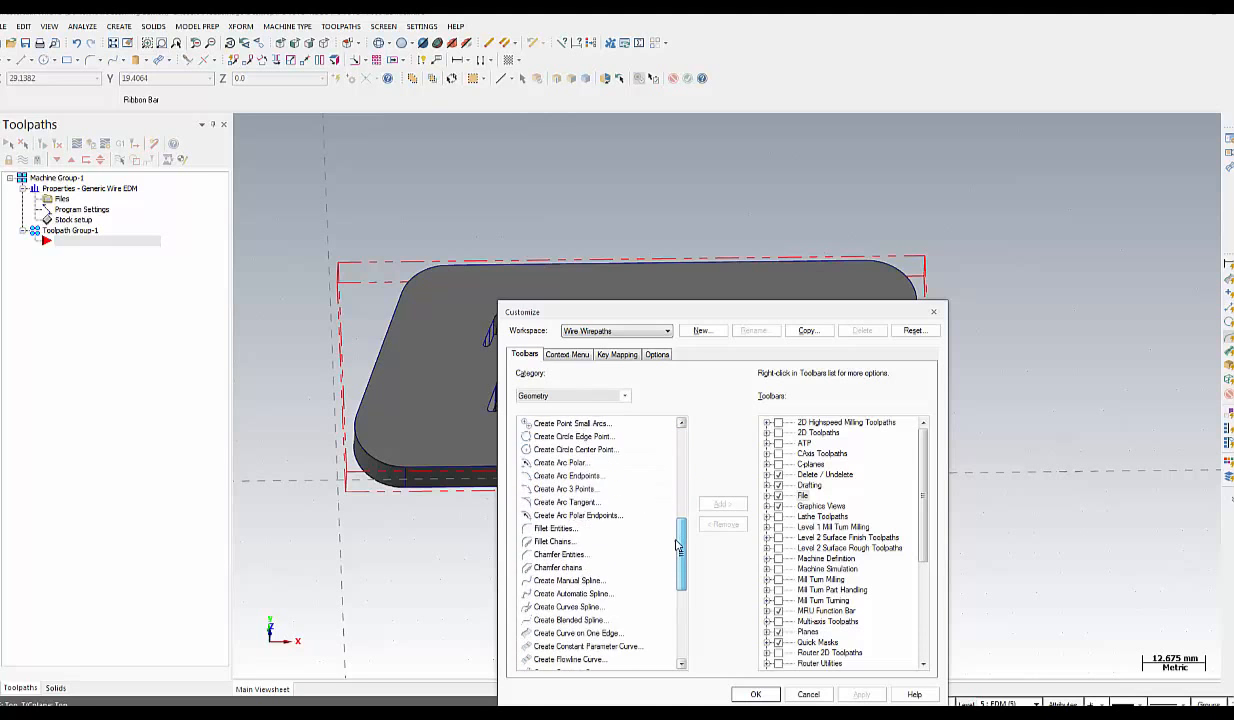
scroll(672, 560, up, 7)
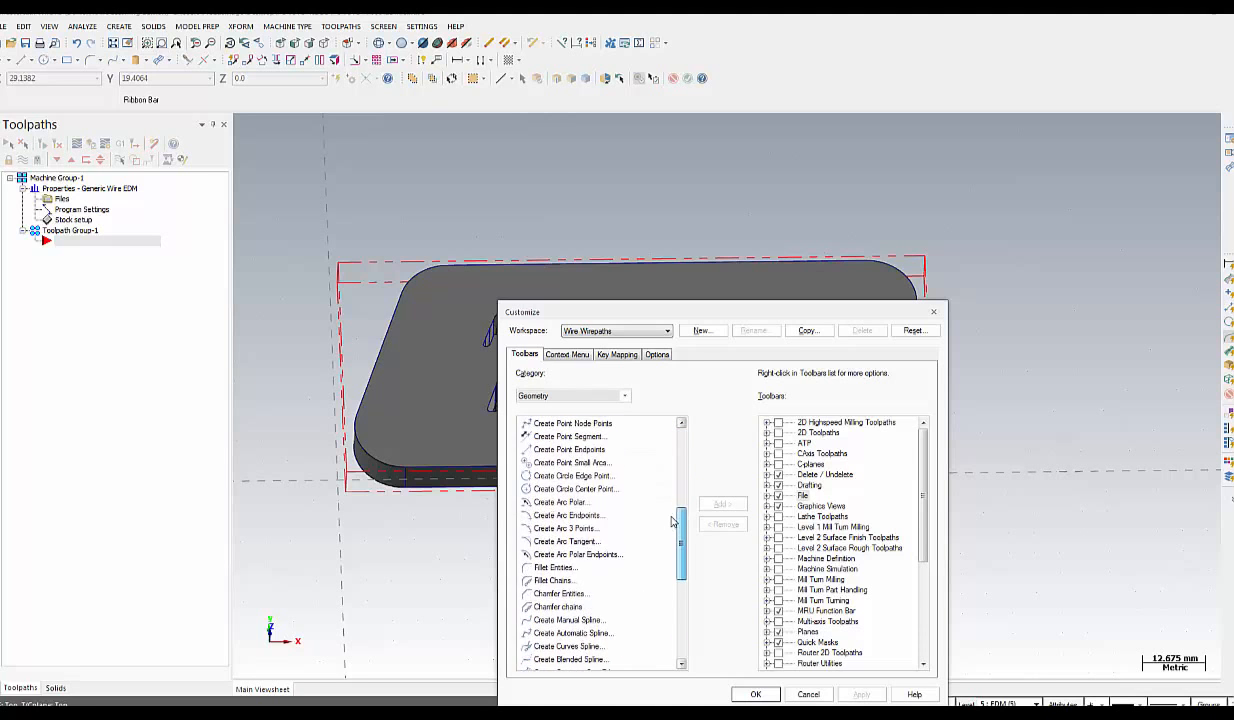
scroll(672, 505, up, 1)
click(565, 475)
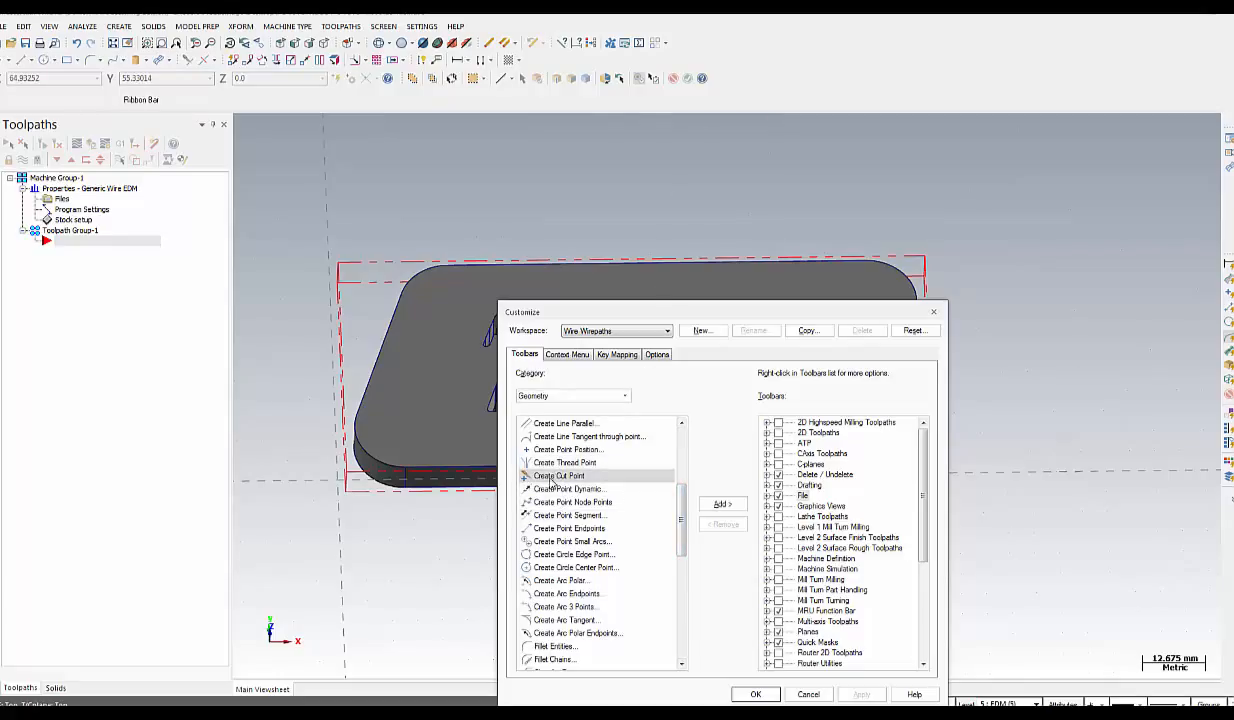
mouse_move(533, 470)
mouse_down()
mouse_move(588, 110)
mouse_move(509, 58)
mouse_move(525, 61)
mouse_up()
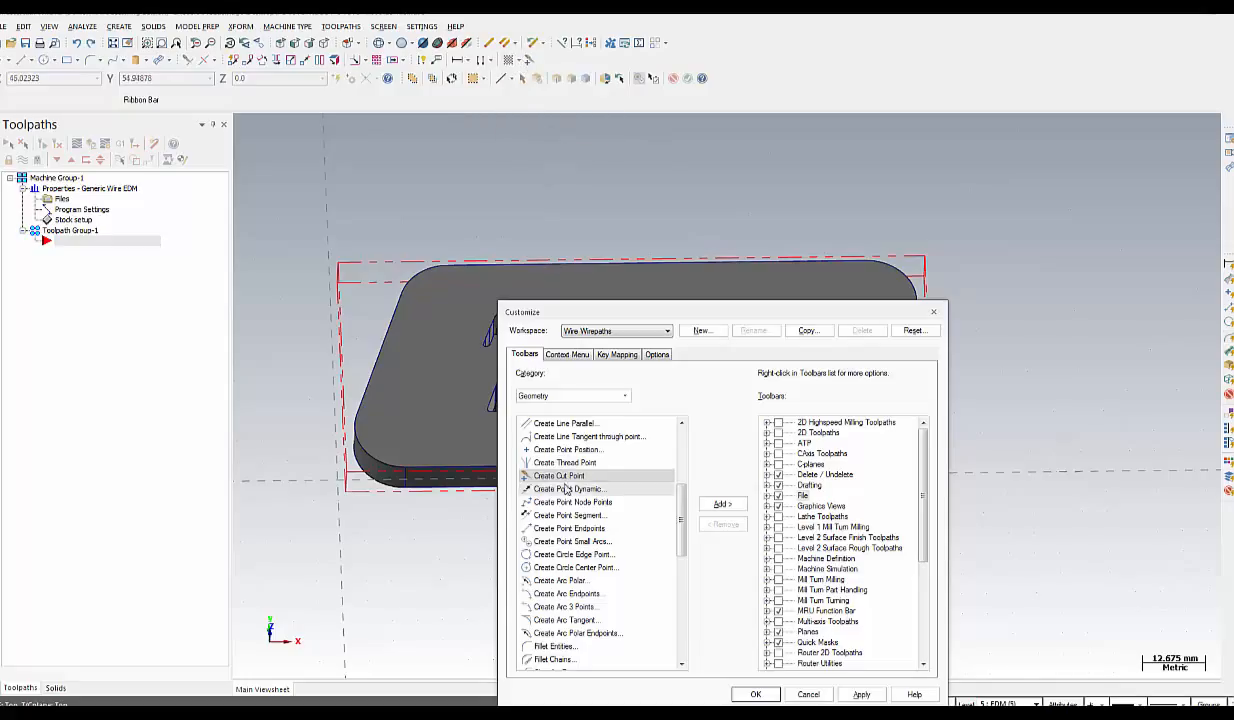
drag(563, 463, 537, 63)
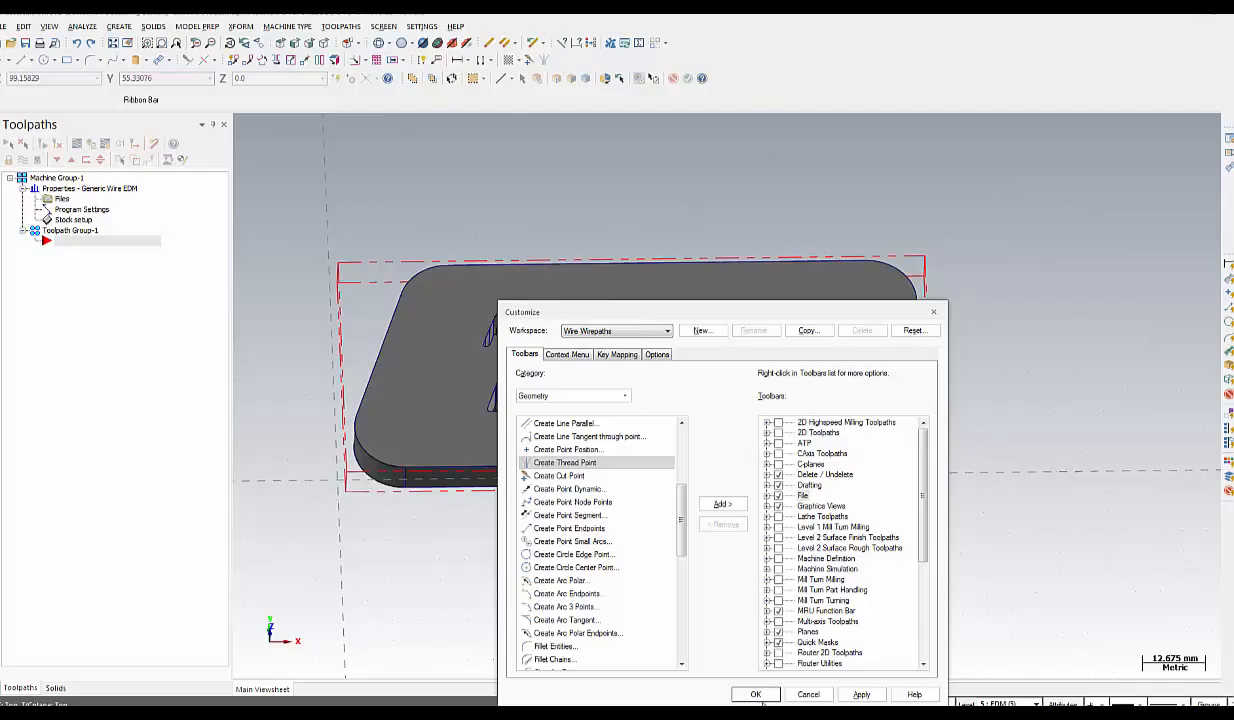
click(754, 693)
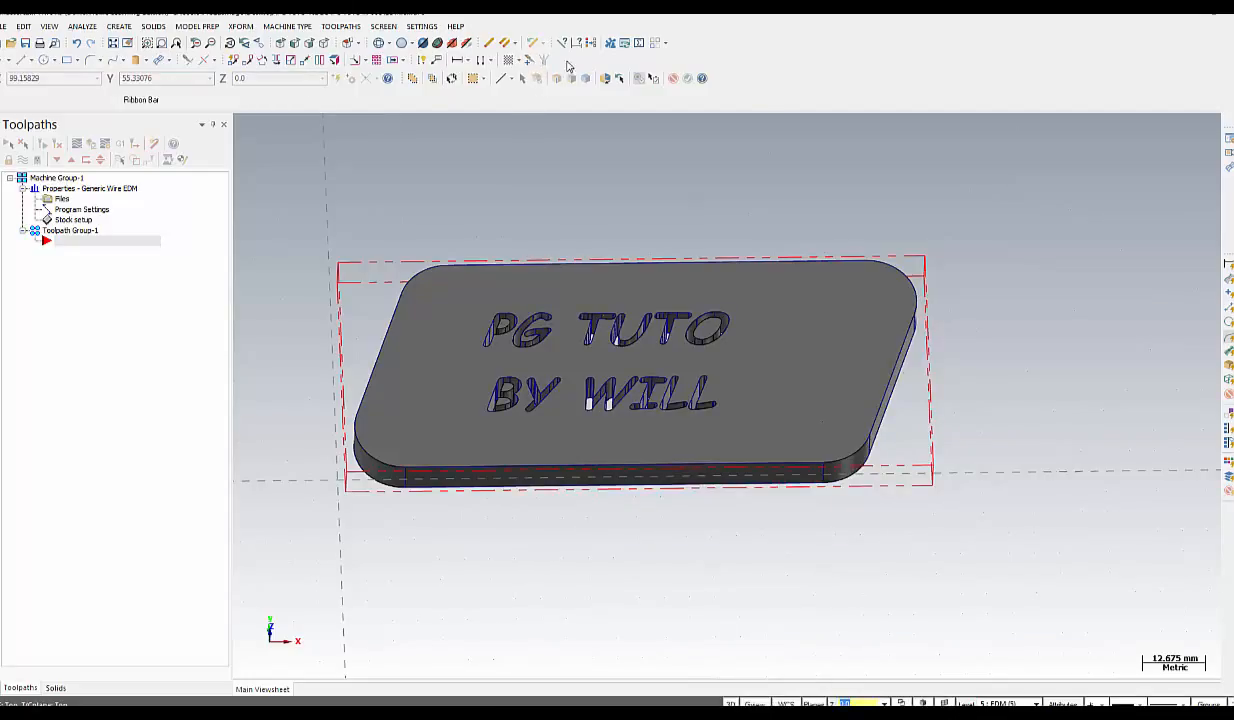
right_click(547, 208)
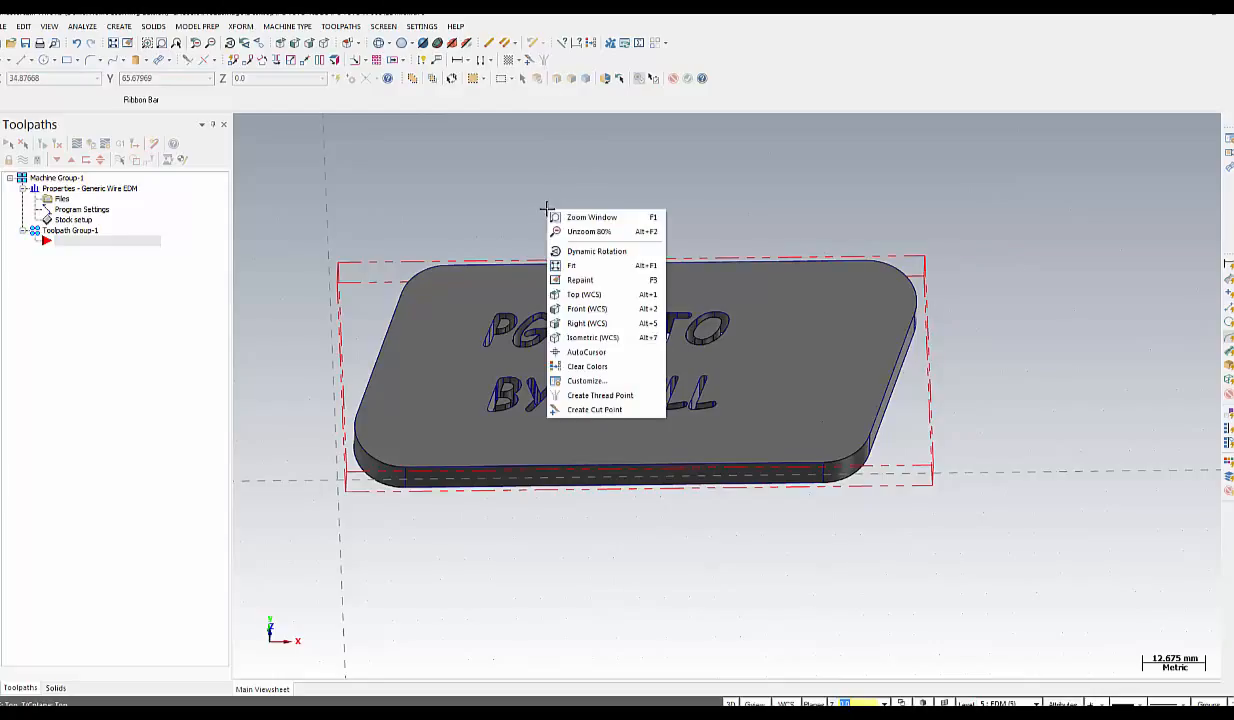
click(465, 246)
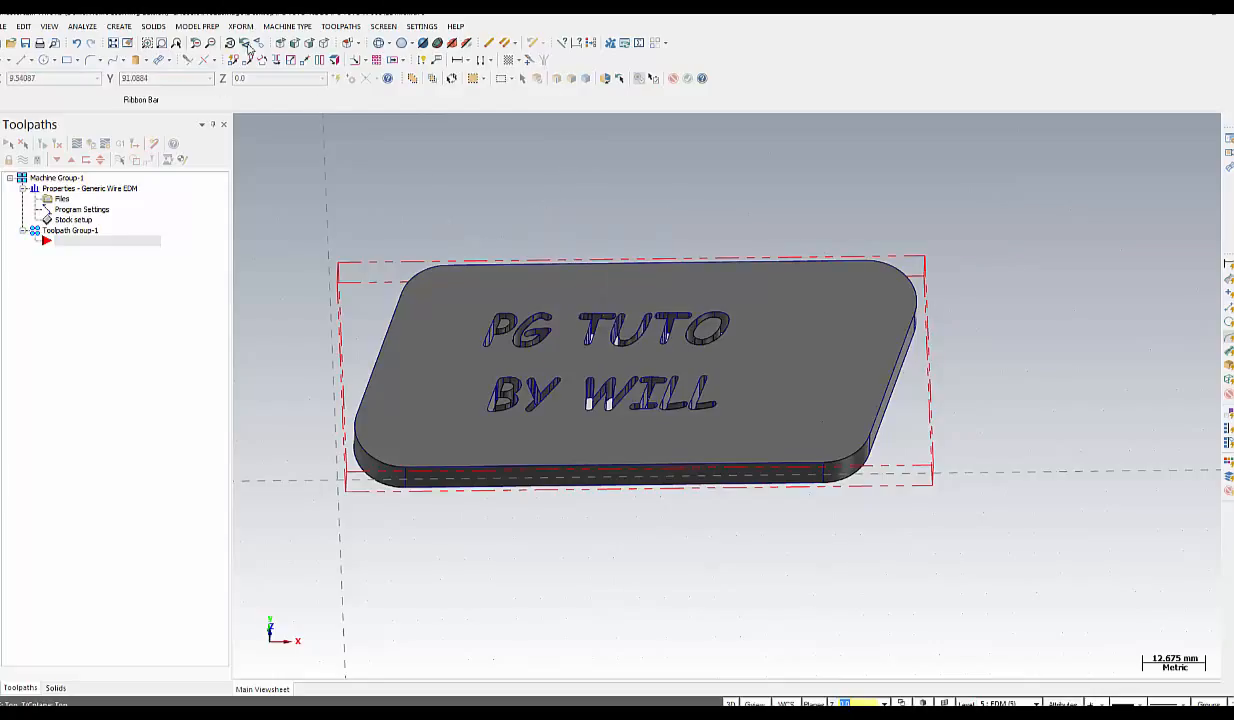
Place a thread point on the X axis in the top view, about 5 mm to the negative side of the origin
click(277, 44)
scroll(639, 379, up, 1)
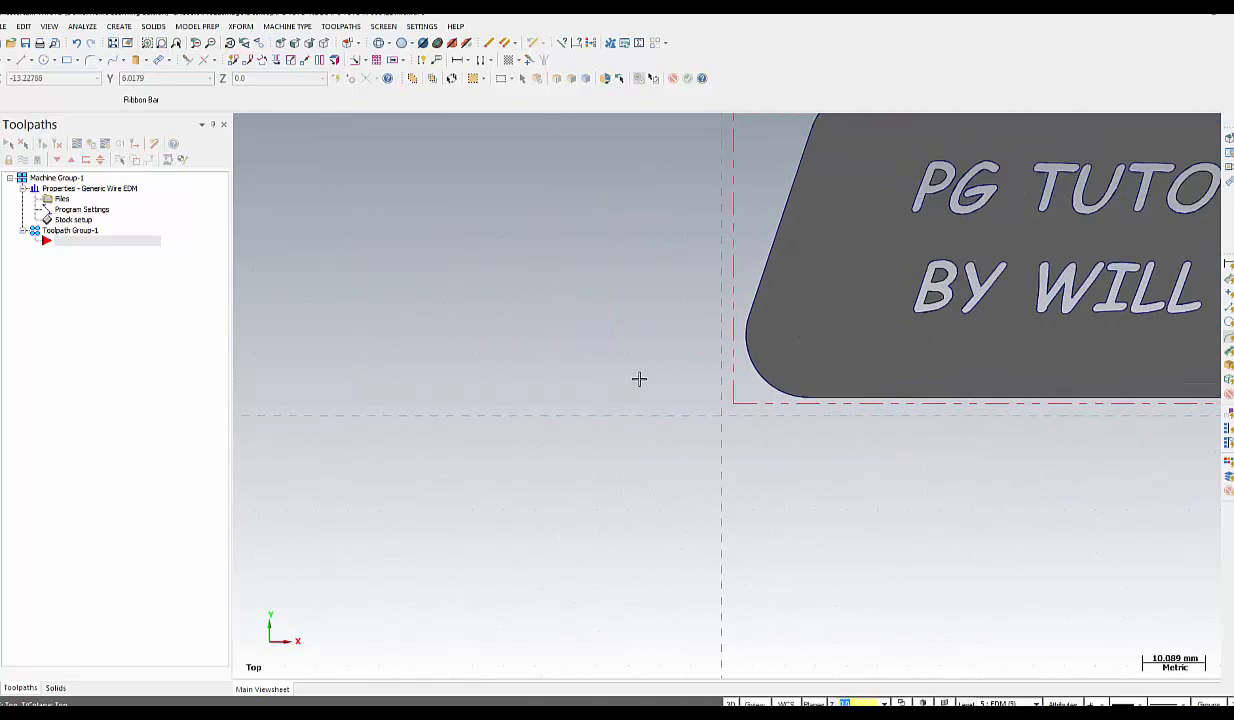
scroll(727, 405, down, 2)
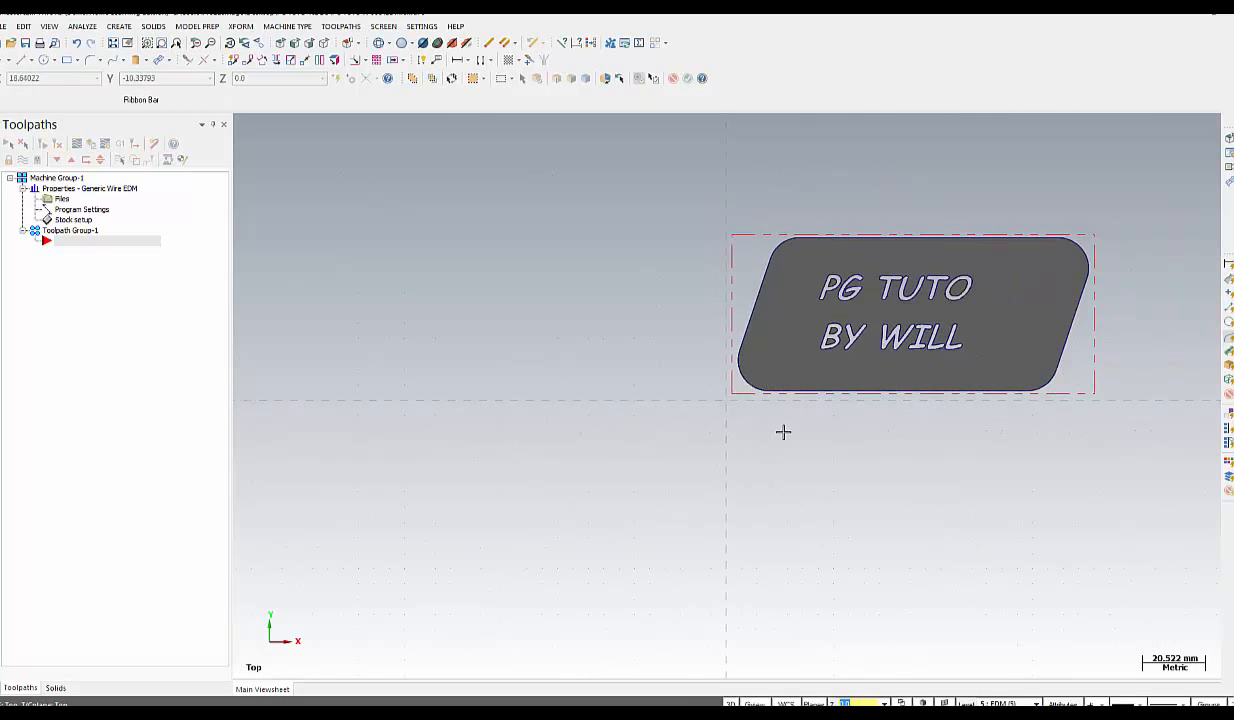
scroll(781, 432, up, 1)
scroll(755, 434, up, 1)
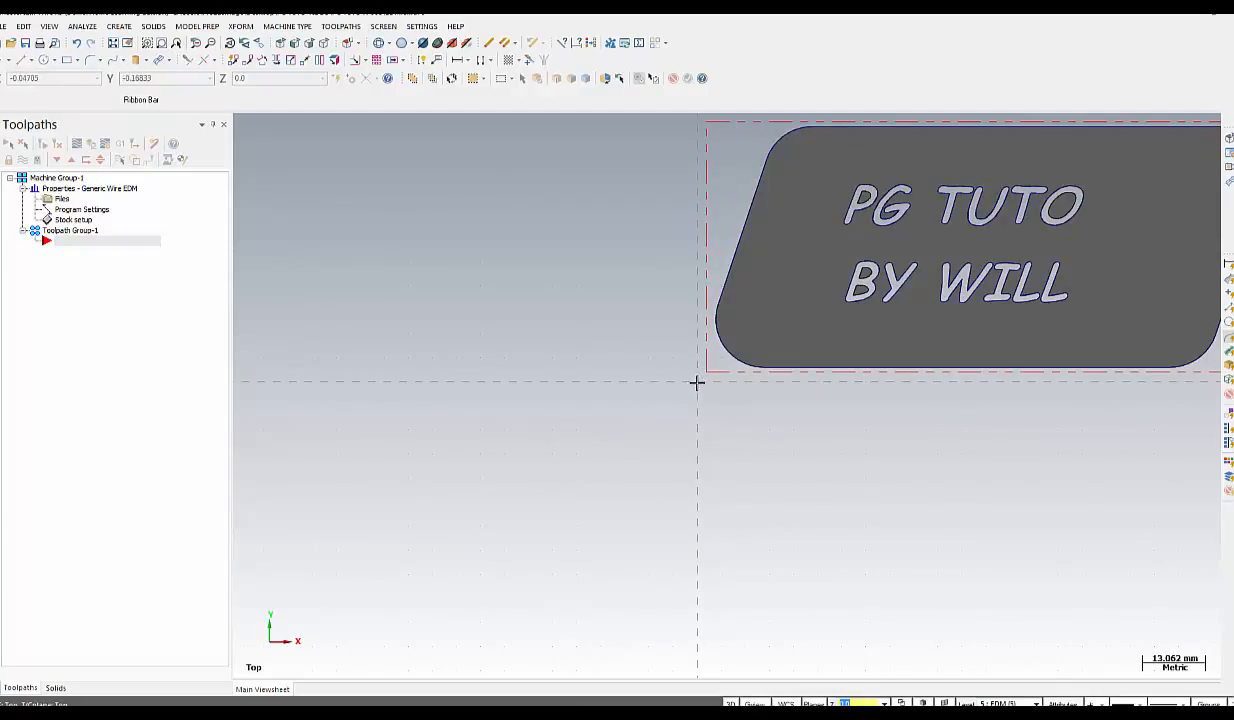
scroll(697, 382, down, 1)
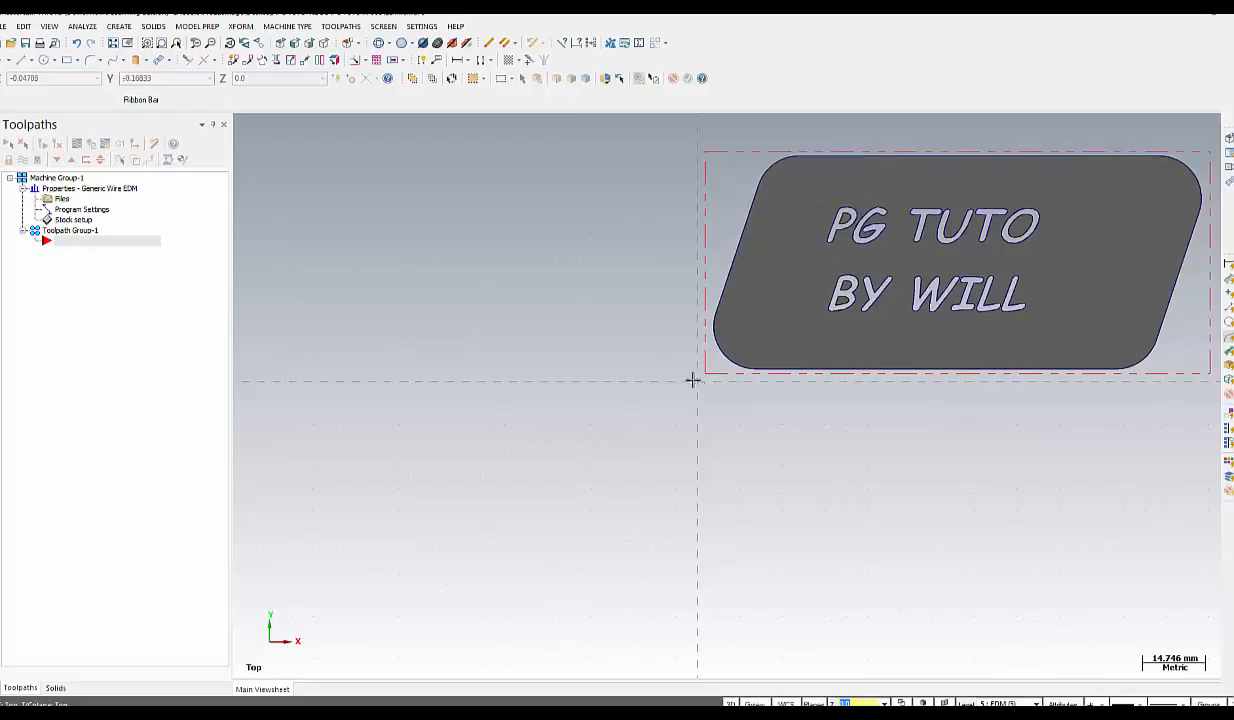
click(541, 62)
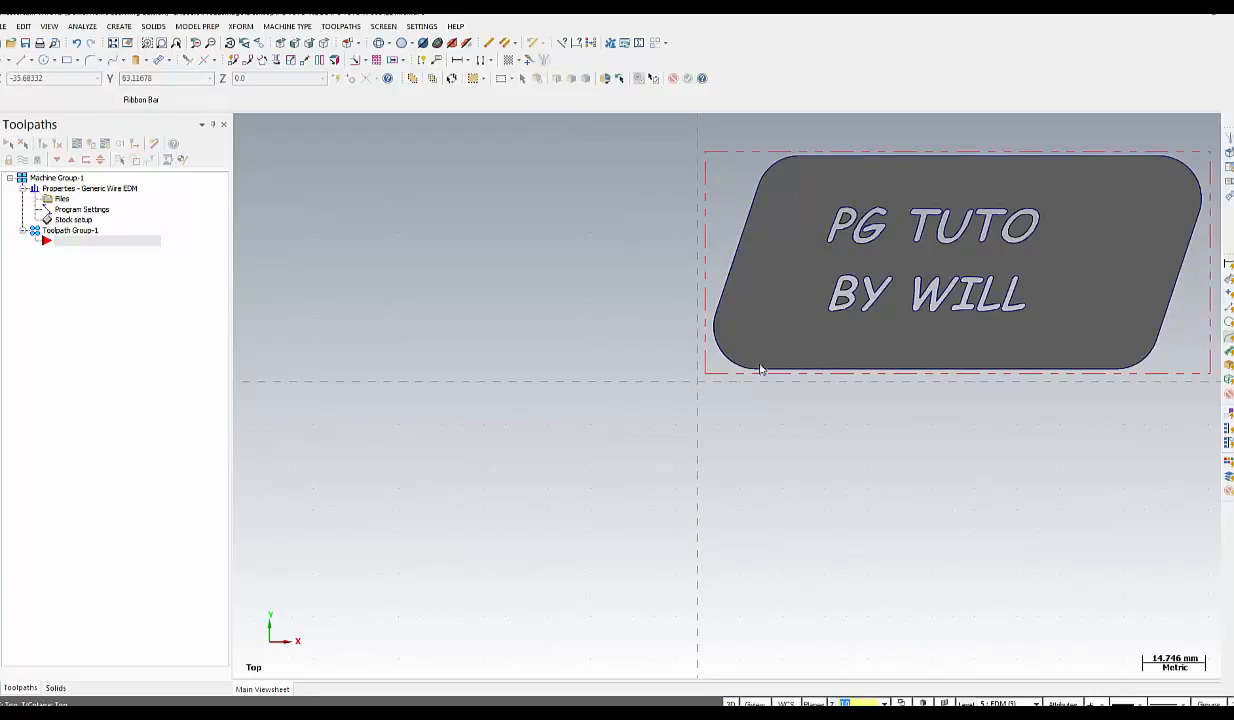
click(676, 381)
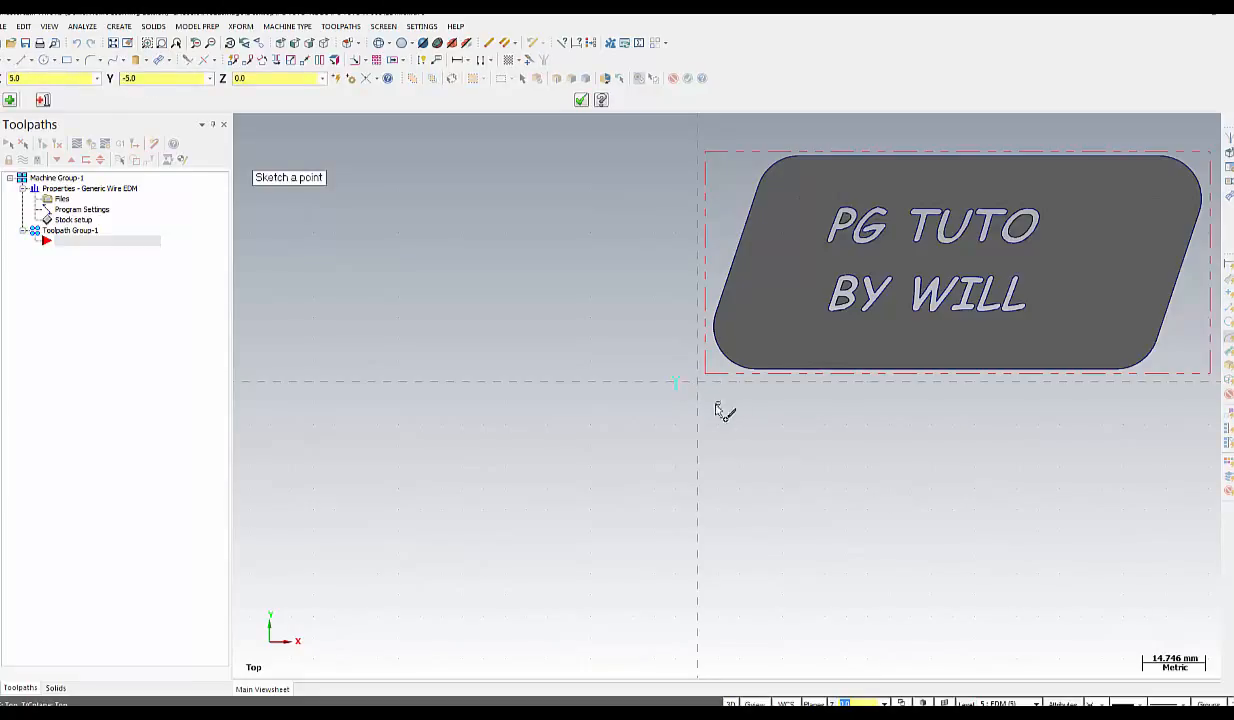
Place a cut point on the X axis beyond the thread point, about 10 mm to the negative side of the origin
click(533, 63)
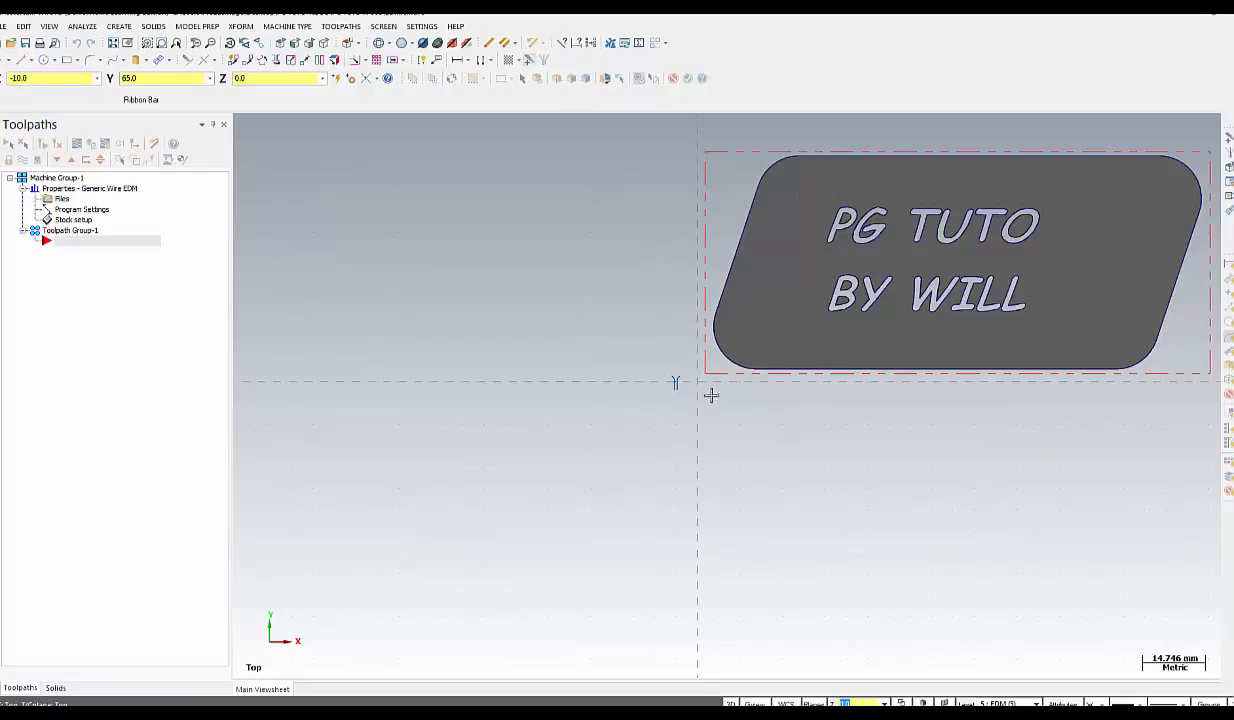
click(654, 382)
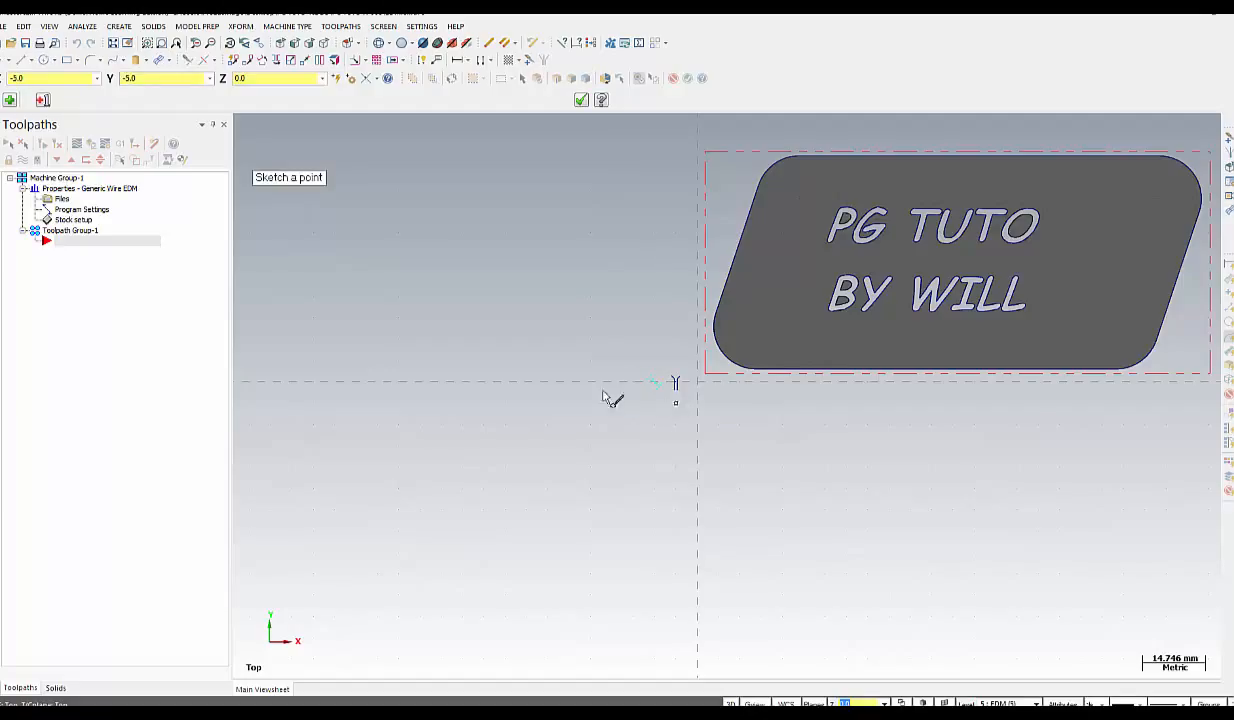
click(580, 100)
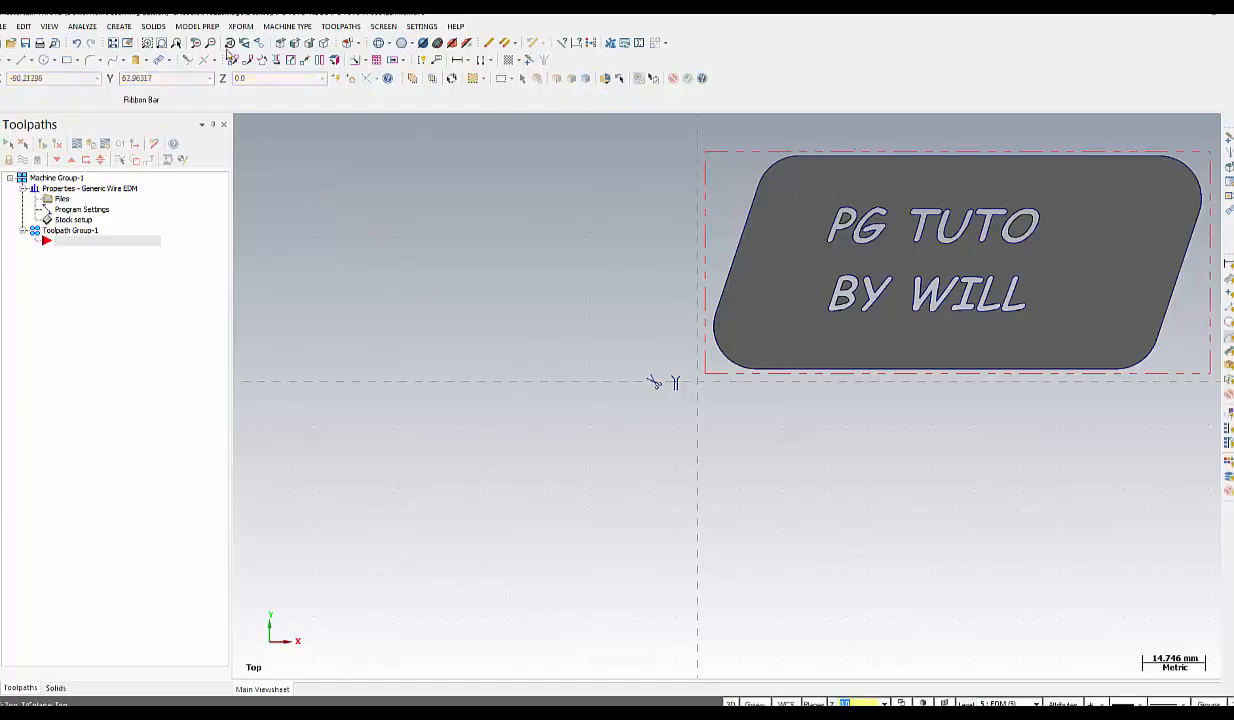
Start a wire contour toolpath with the NC name EDM and accept the chaining options
click(286, 27)
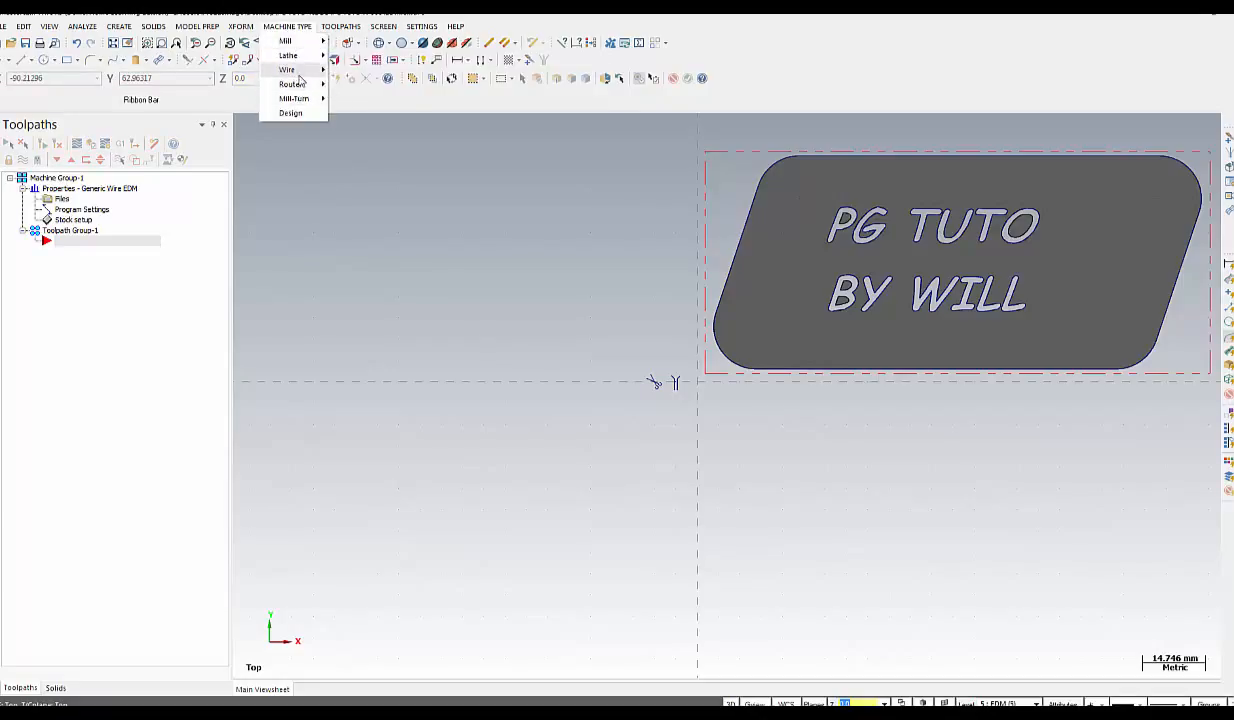
mouse_move(310, 76)
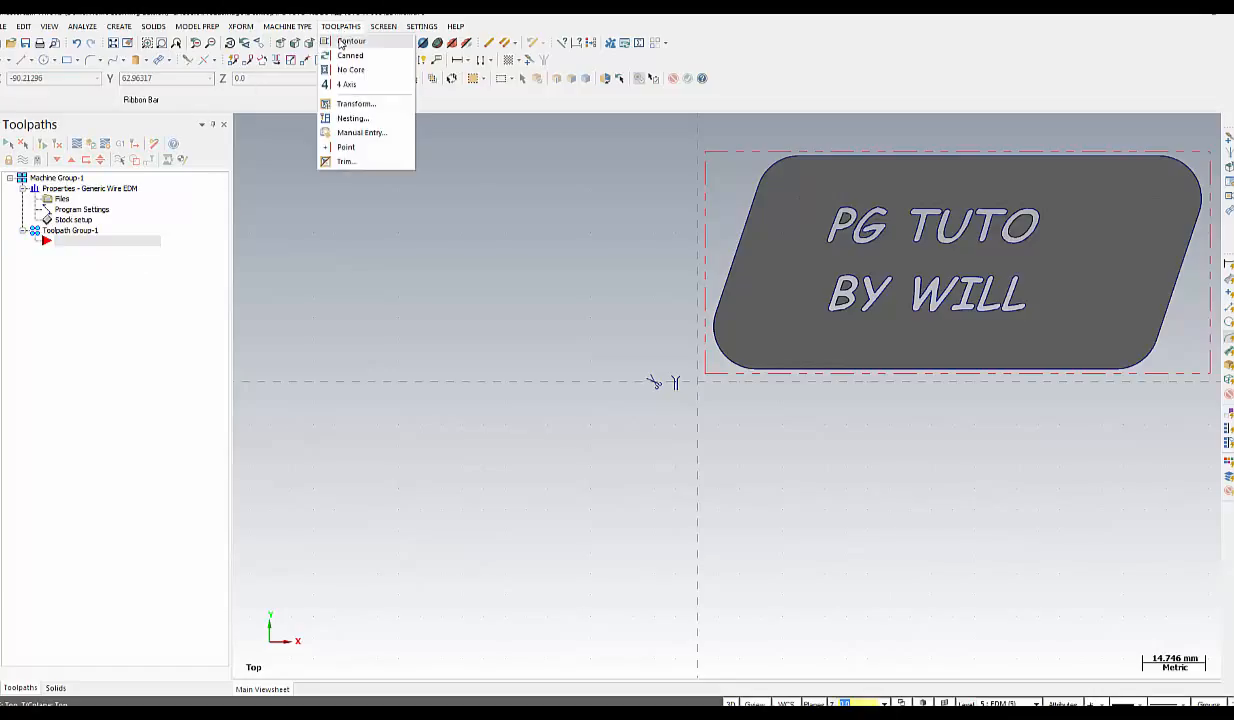
click(349, 42)
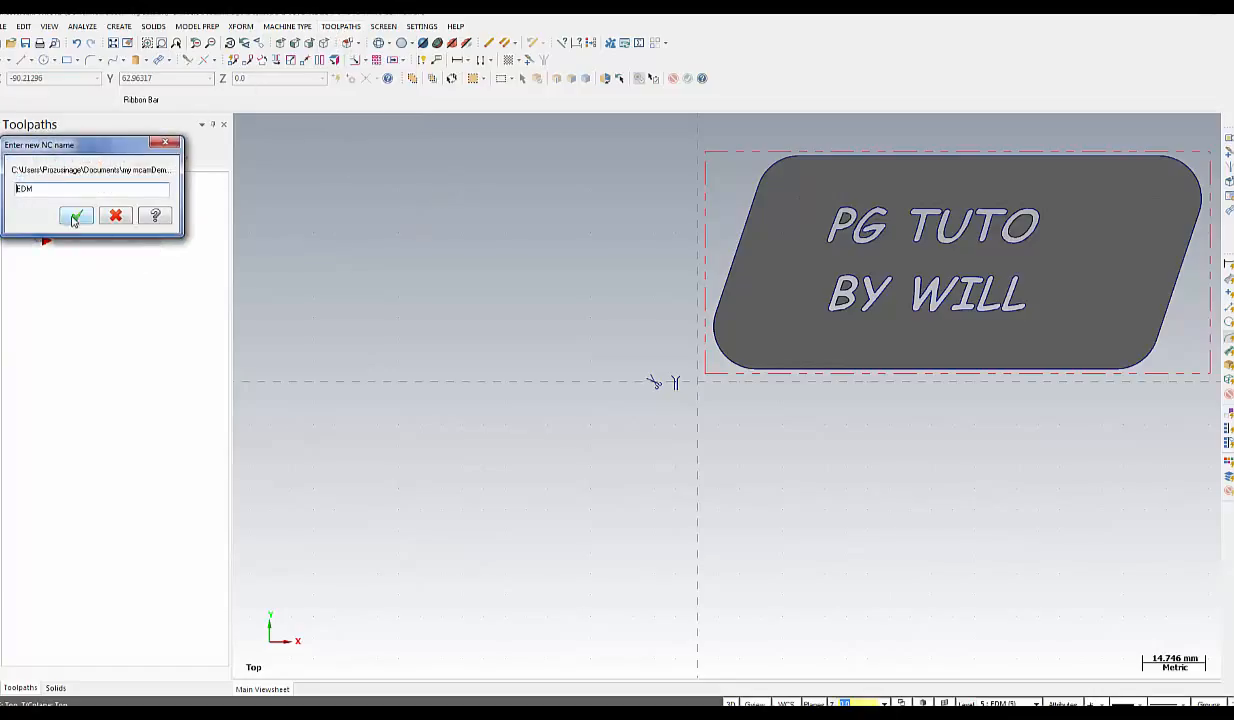
click(75, 217)
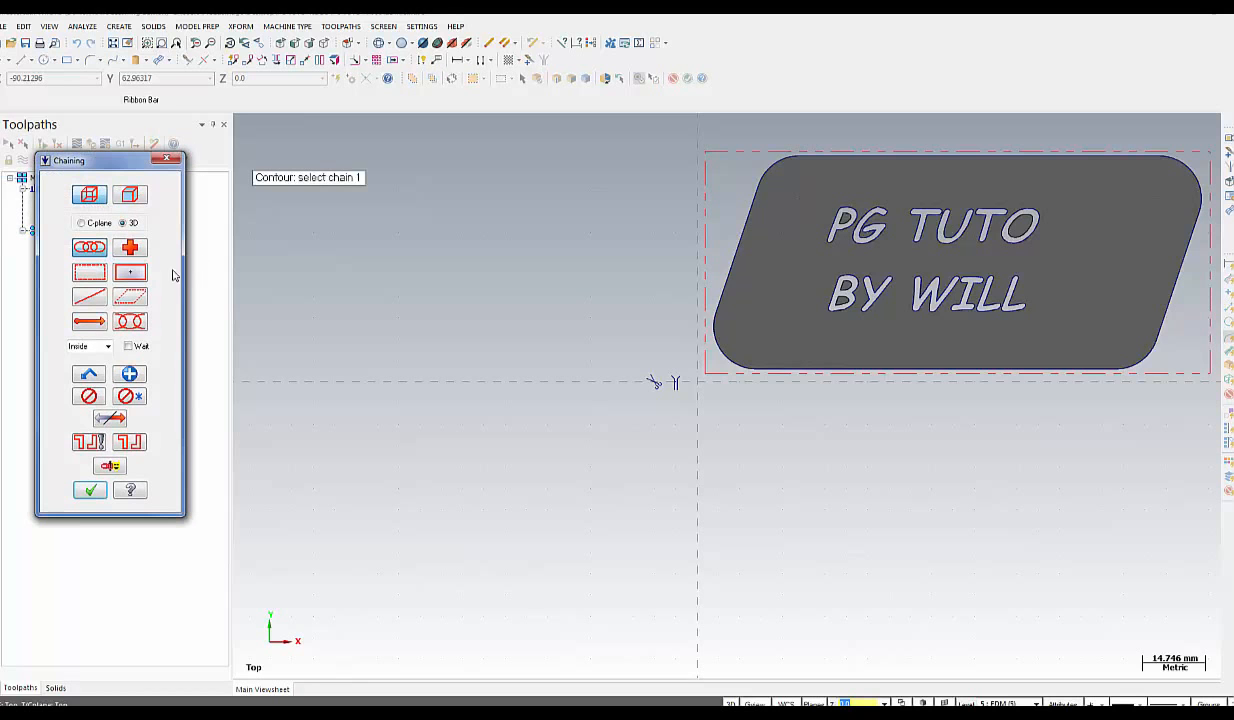
click(122, 470)
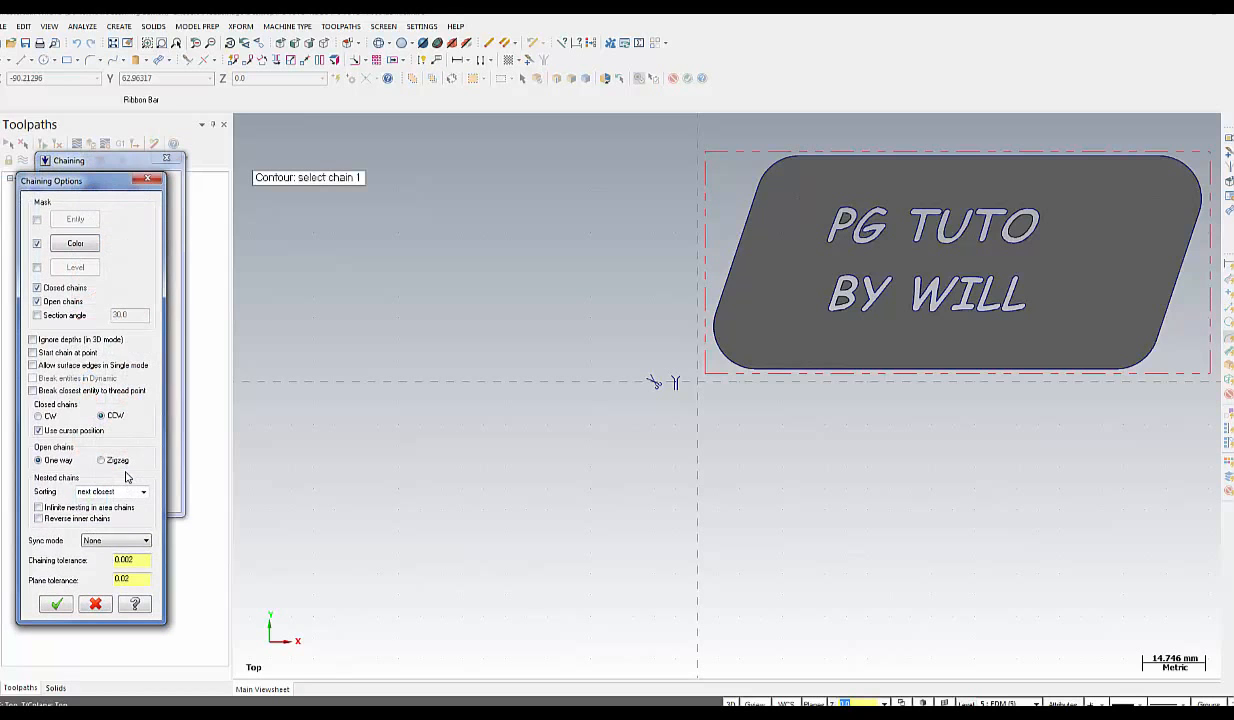
click(56, 604)
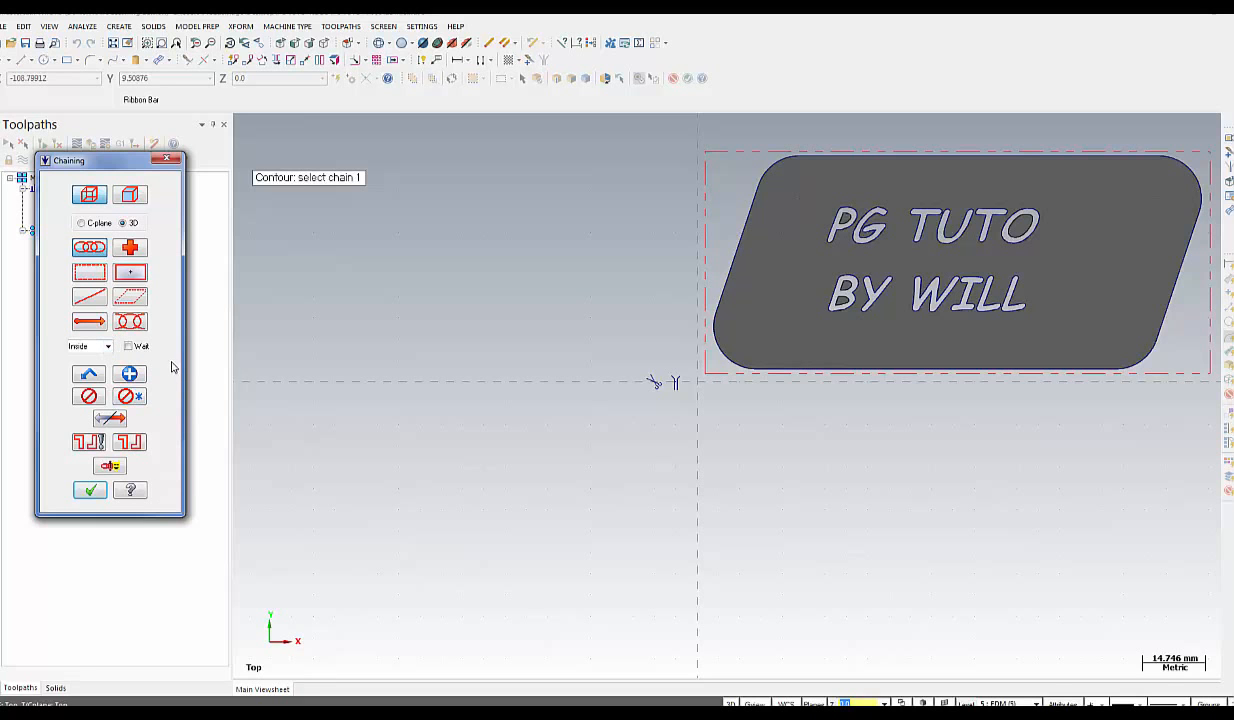
Add the thread point beside the plate's lower corner as a point chain for the contour toolpath
middle_drag(664, 498, 722, 421)
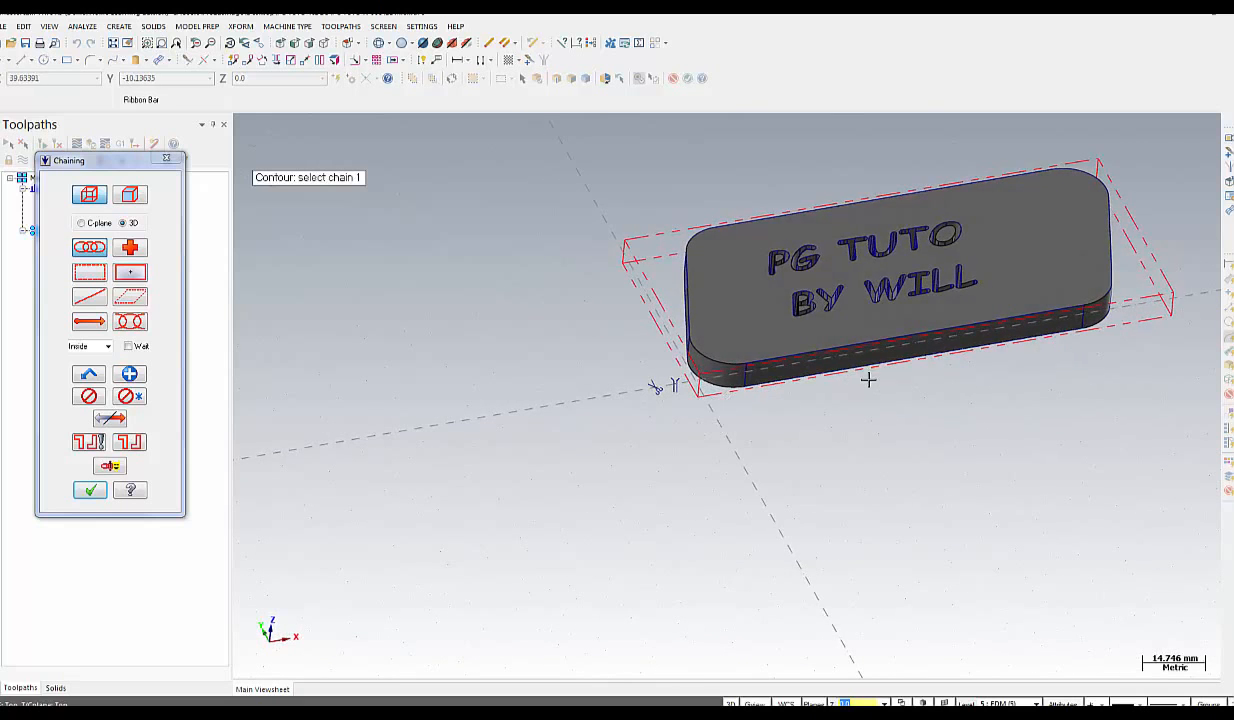
scroll(868, 380, up, 5)
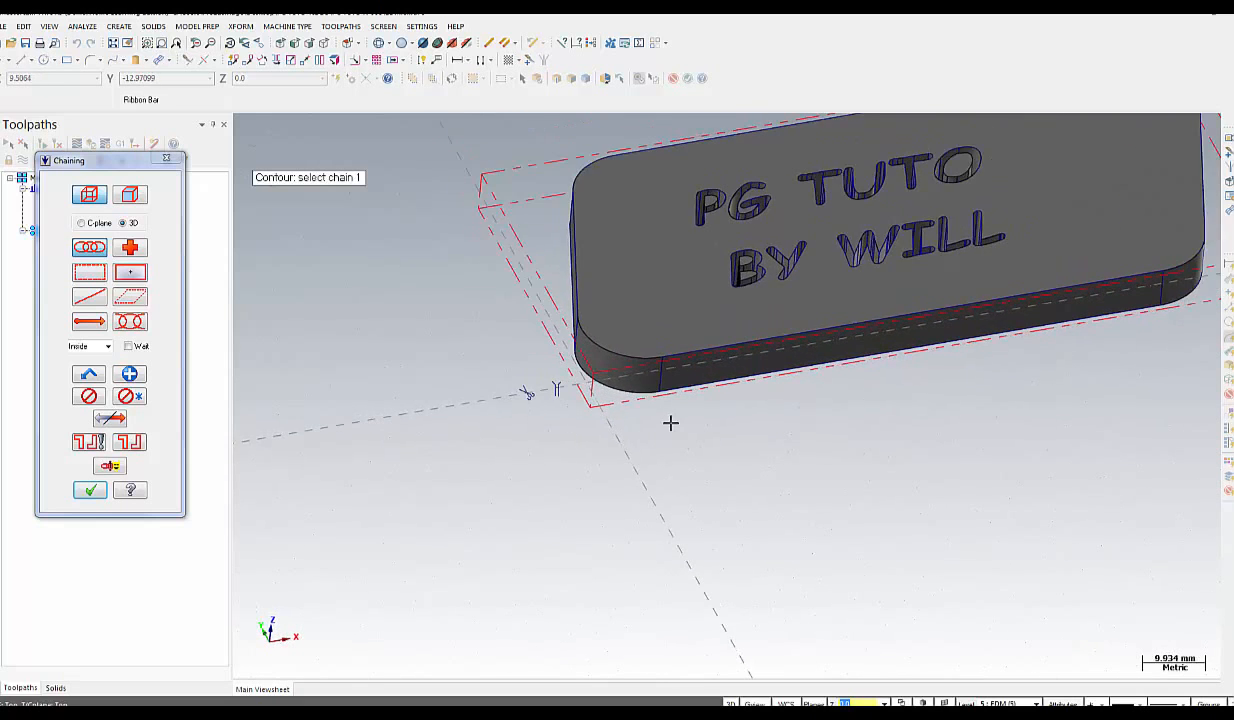
middle_drag(670, 423, 642, 449)
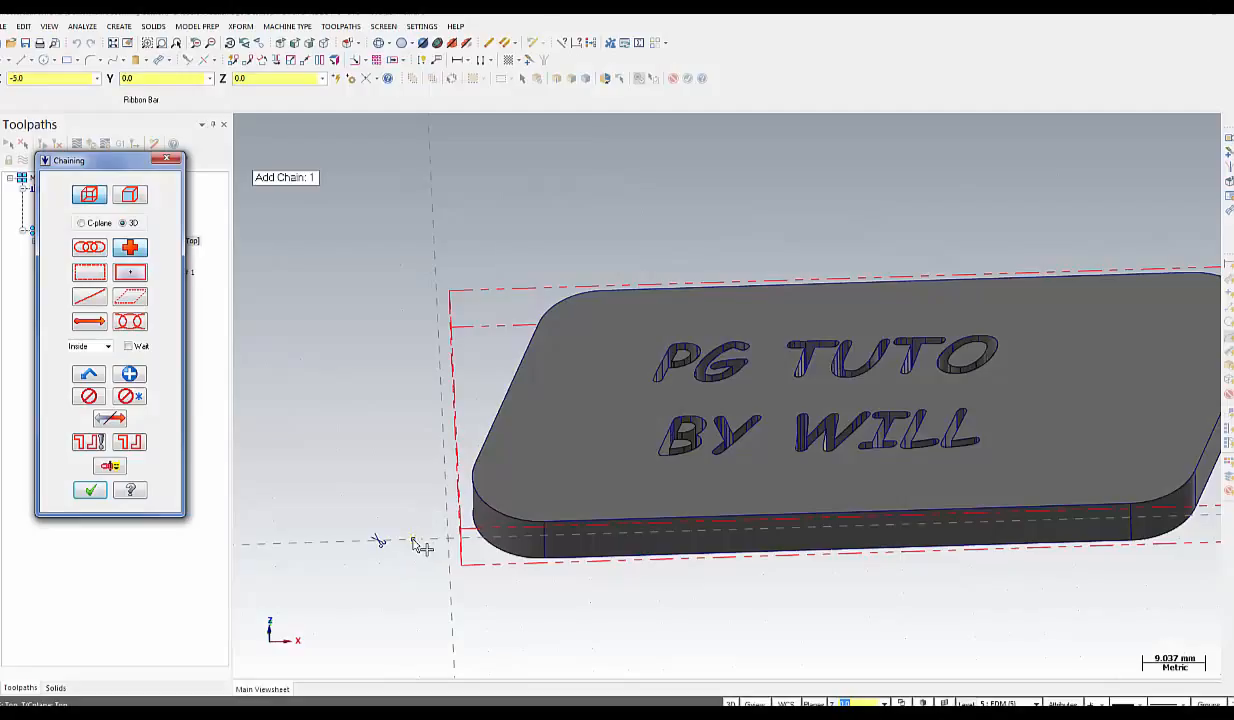
click(413, 541)
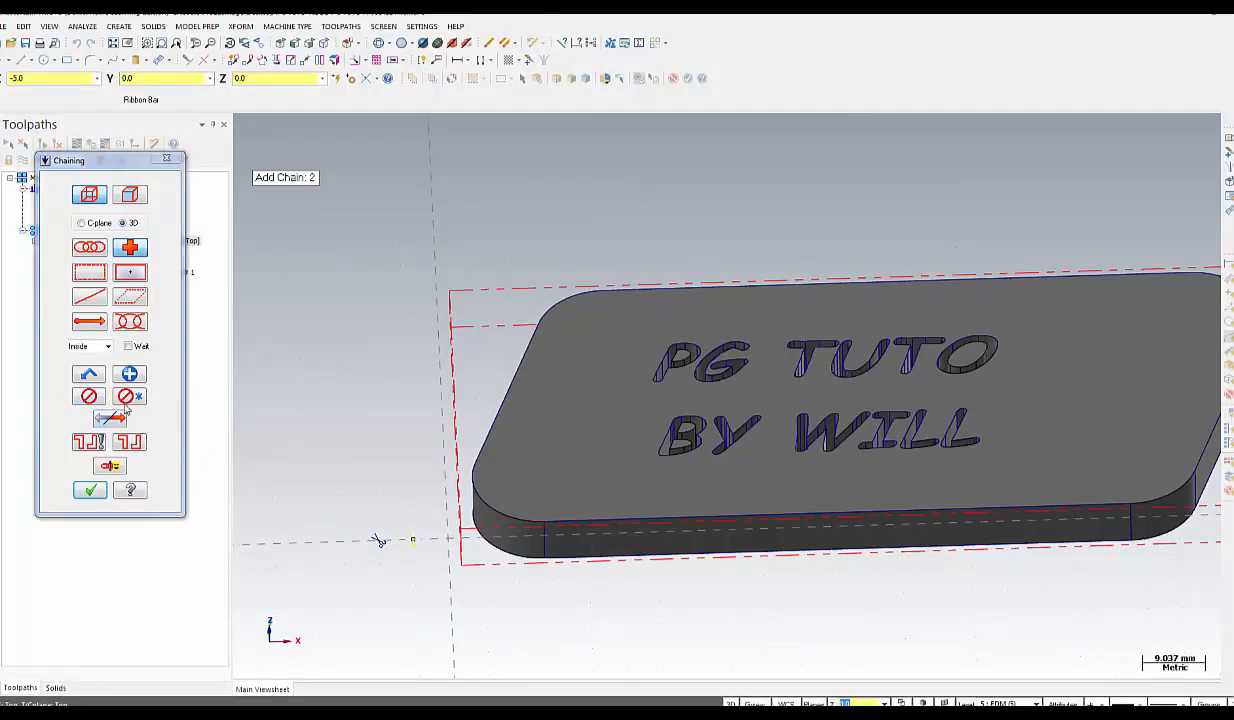
click(102, 487)
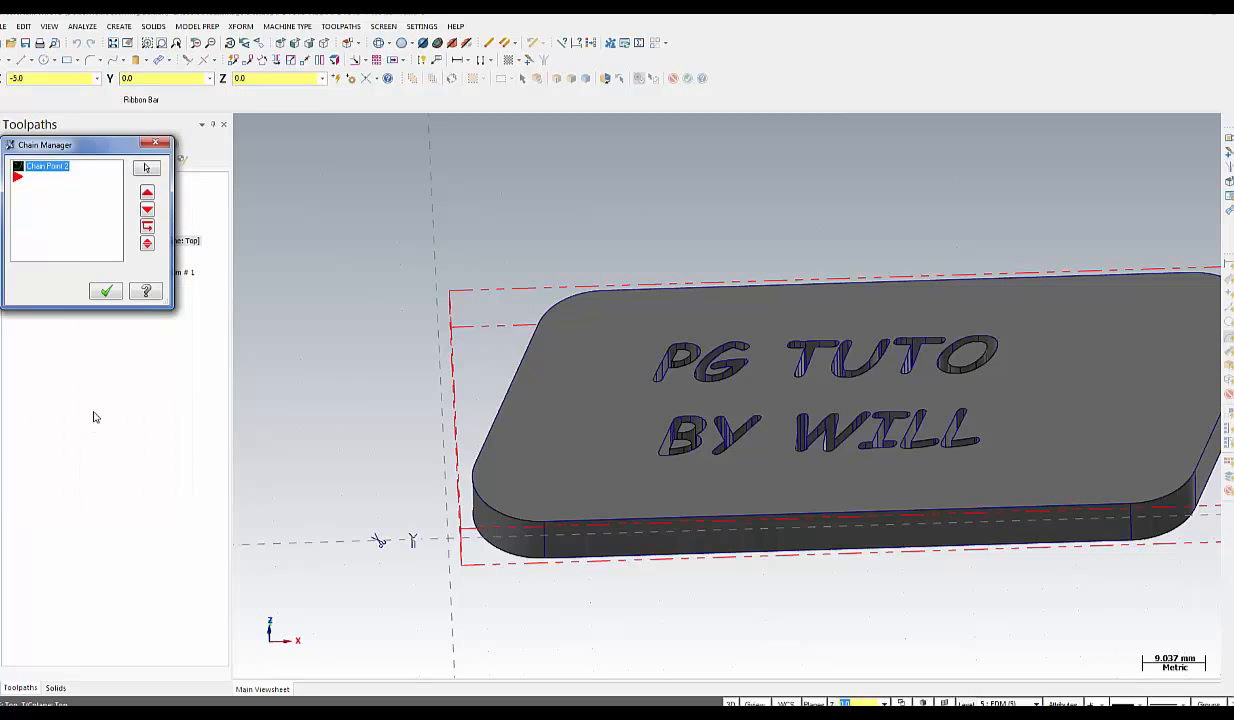
Start another chain on the short edge of the plate's top face beside the origin and continue it along the far long edge
right_click(80, 167)
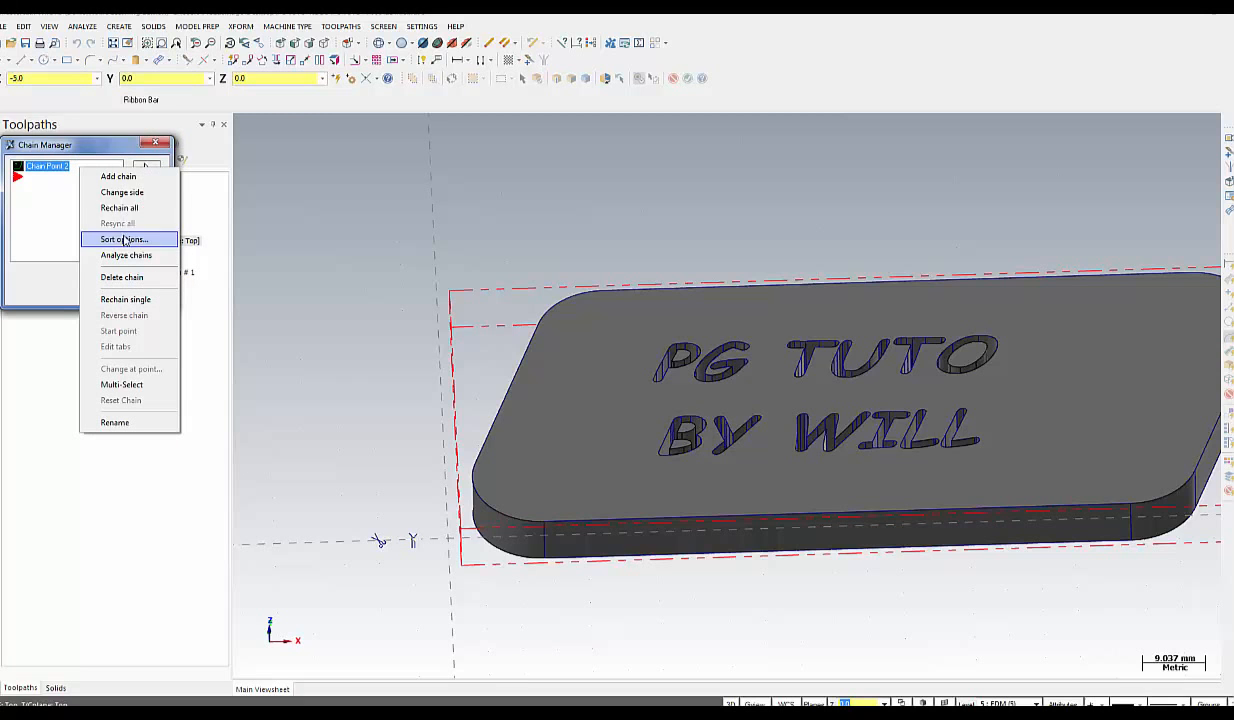
click(128, 179)
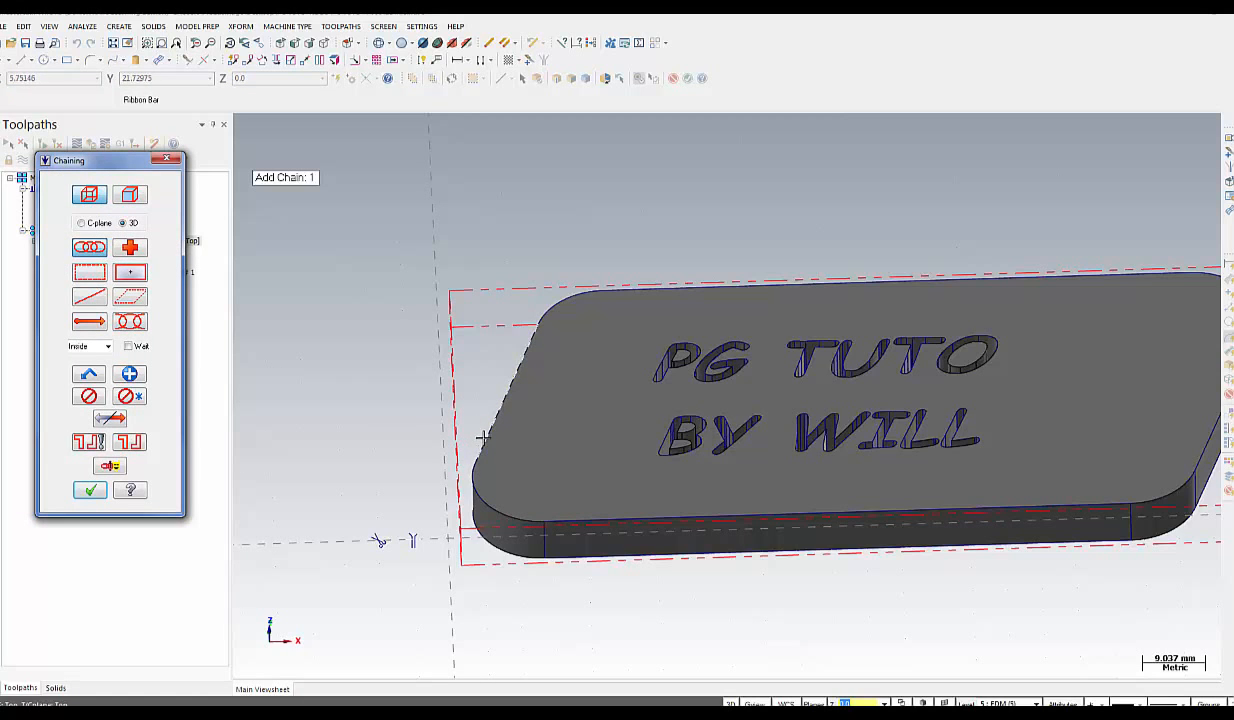
click(470, 422)
click(613, 294)
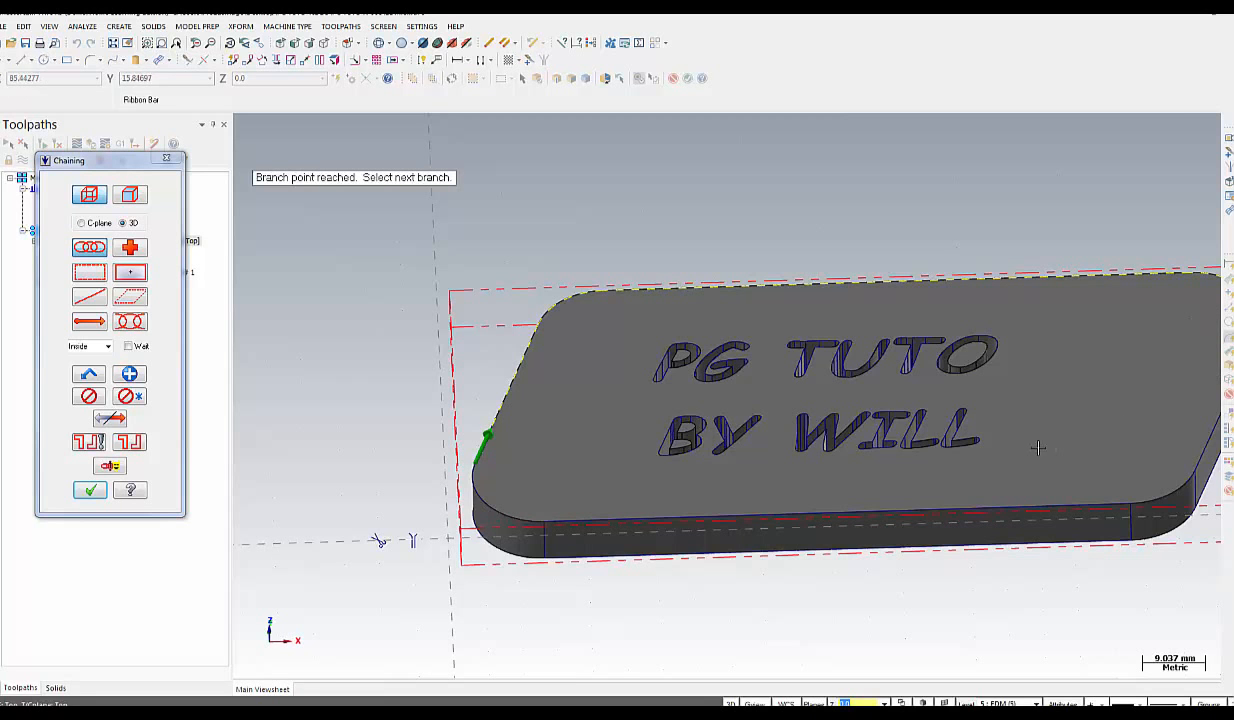
Complete the chain around the plate's top outline through the opposite short edge, near corners and near long edge, and accept it
middle_drag(1001, 432, 956, 454)
scroll(958, 460, down, 5)
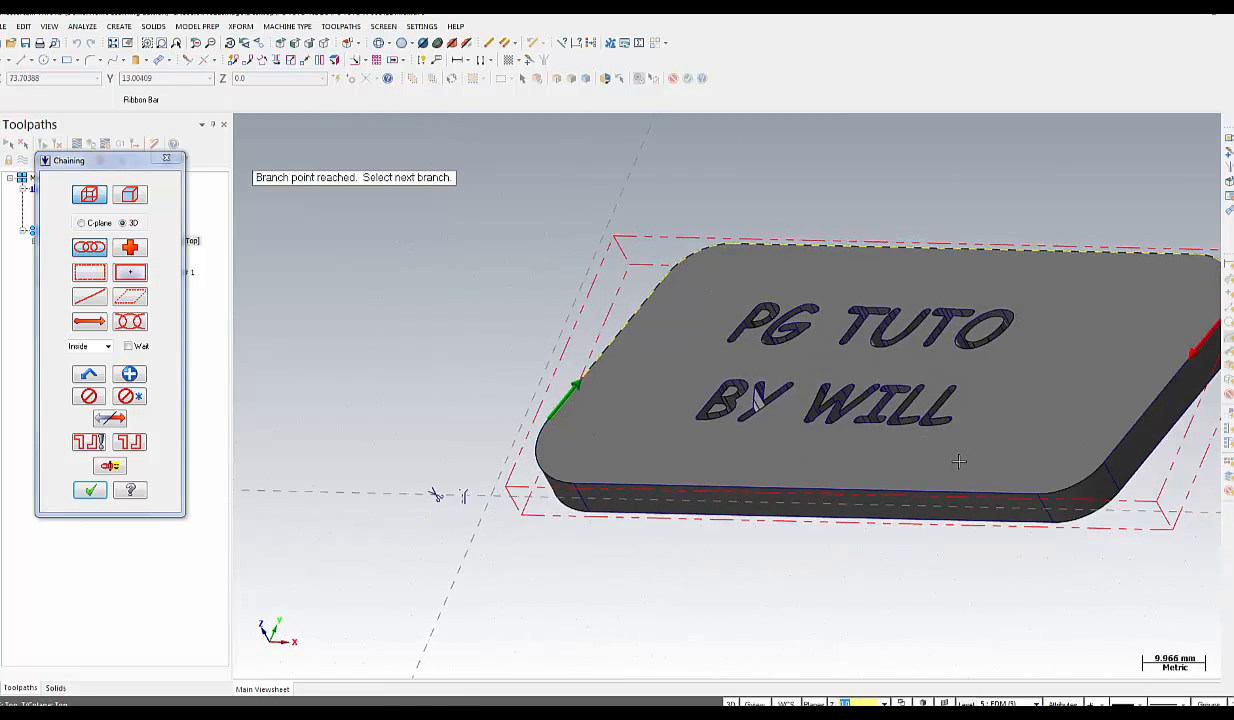
scroll(881, 419, up, 3)
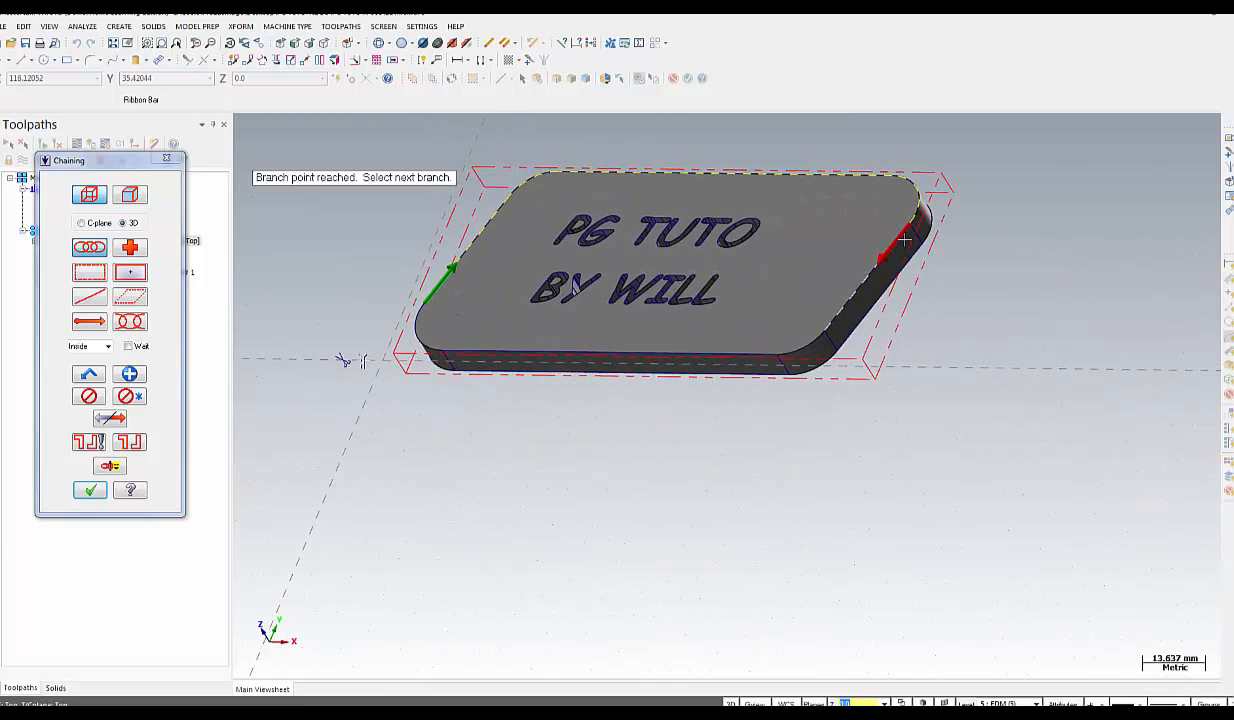
click(903, 240)
click(805, 343)
middle_drag(795, 348, 778, 364)
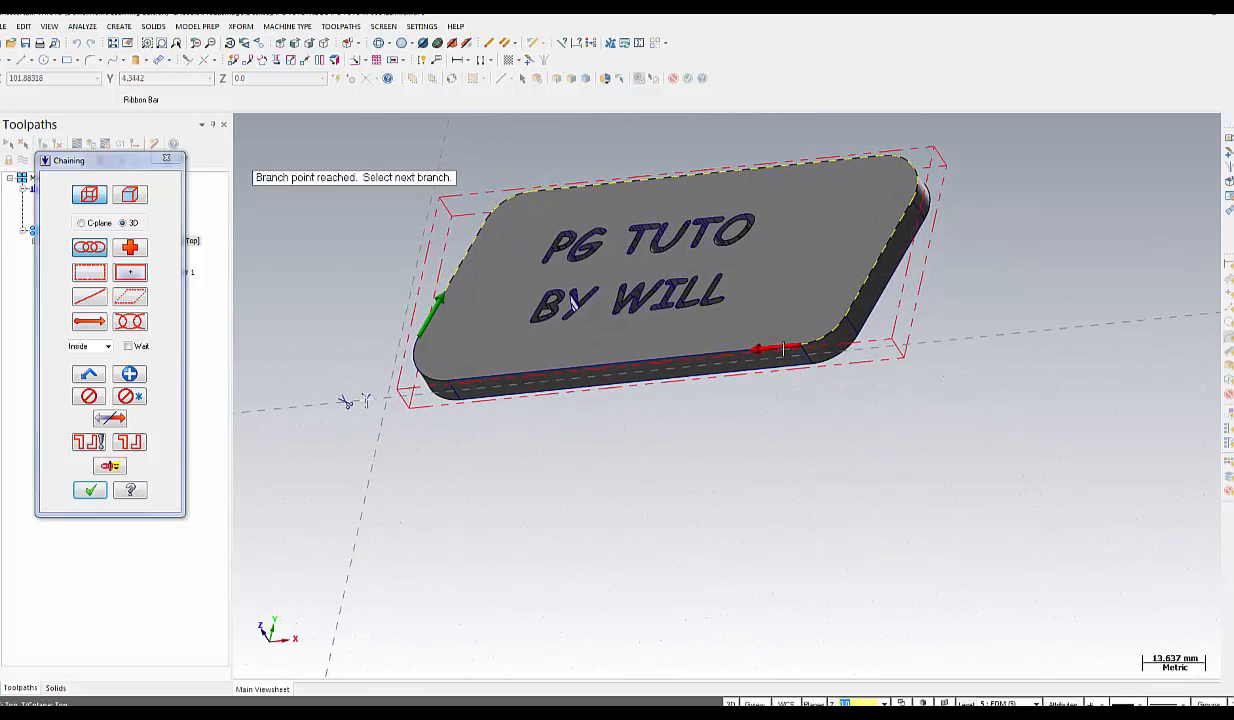
click(640, 362)
middle_drag(640, 364, 512, 464)
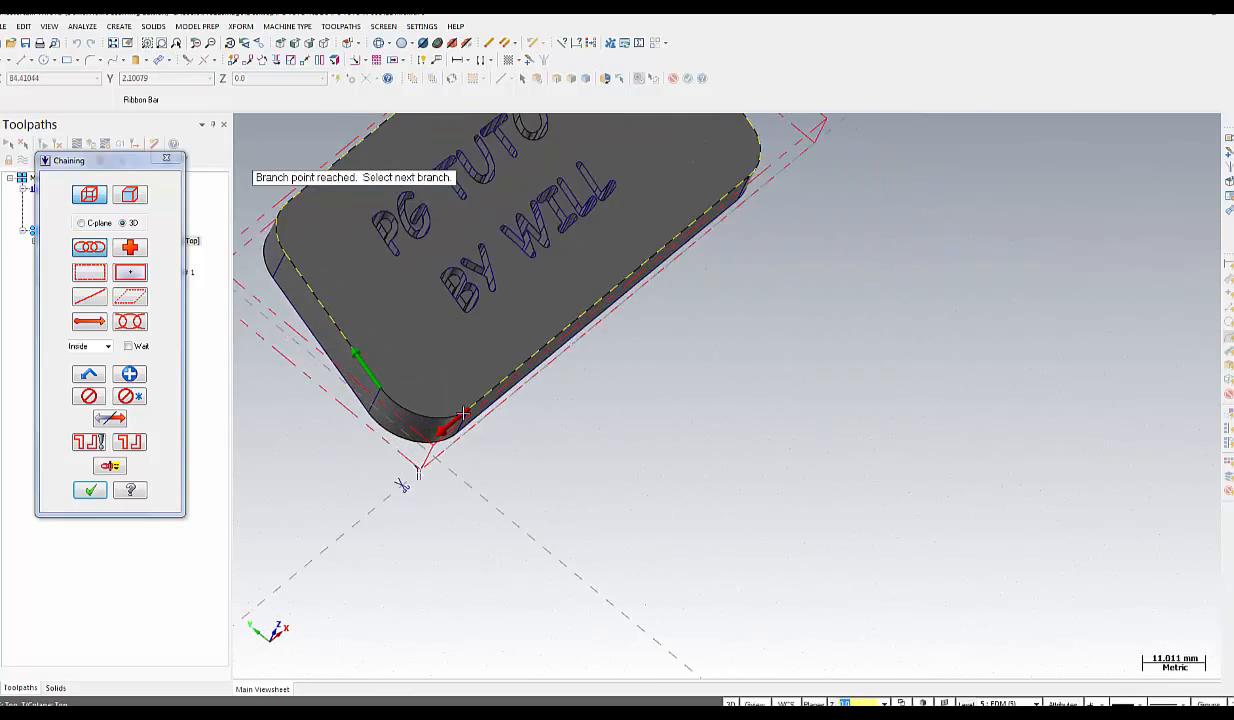
scroll(490, 470, up, 1)
click(419, 388)
scroll(405, 392, down, 1)
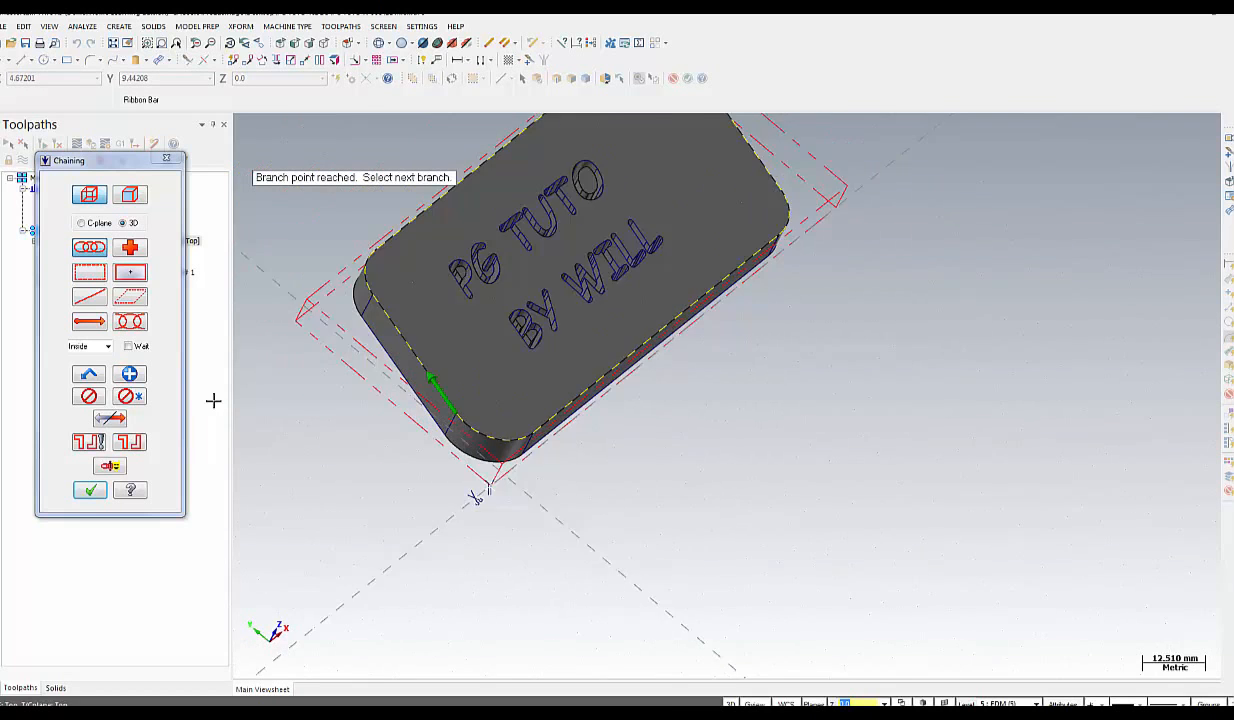
click(91, 491)
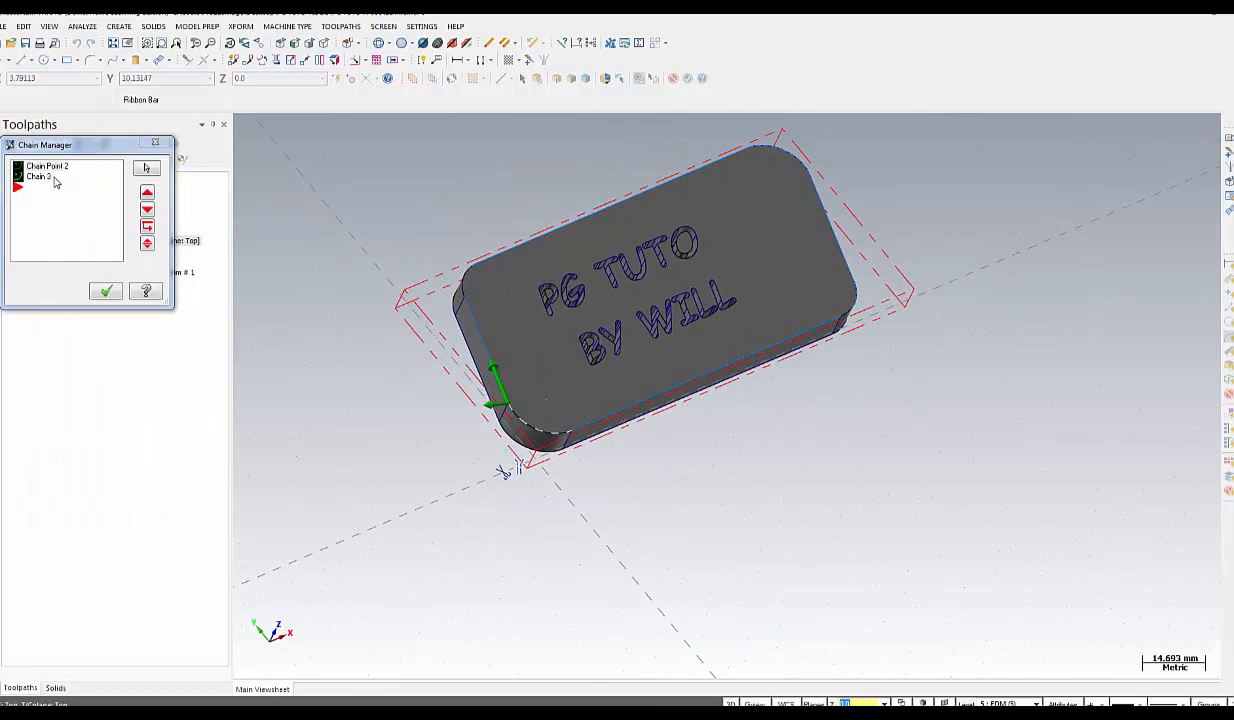
Add the cut point beside the plate's lower corner as a point chain after the contour and accept the chain list
right_click(45, 186)
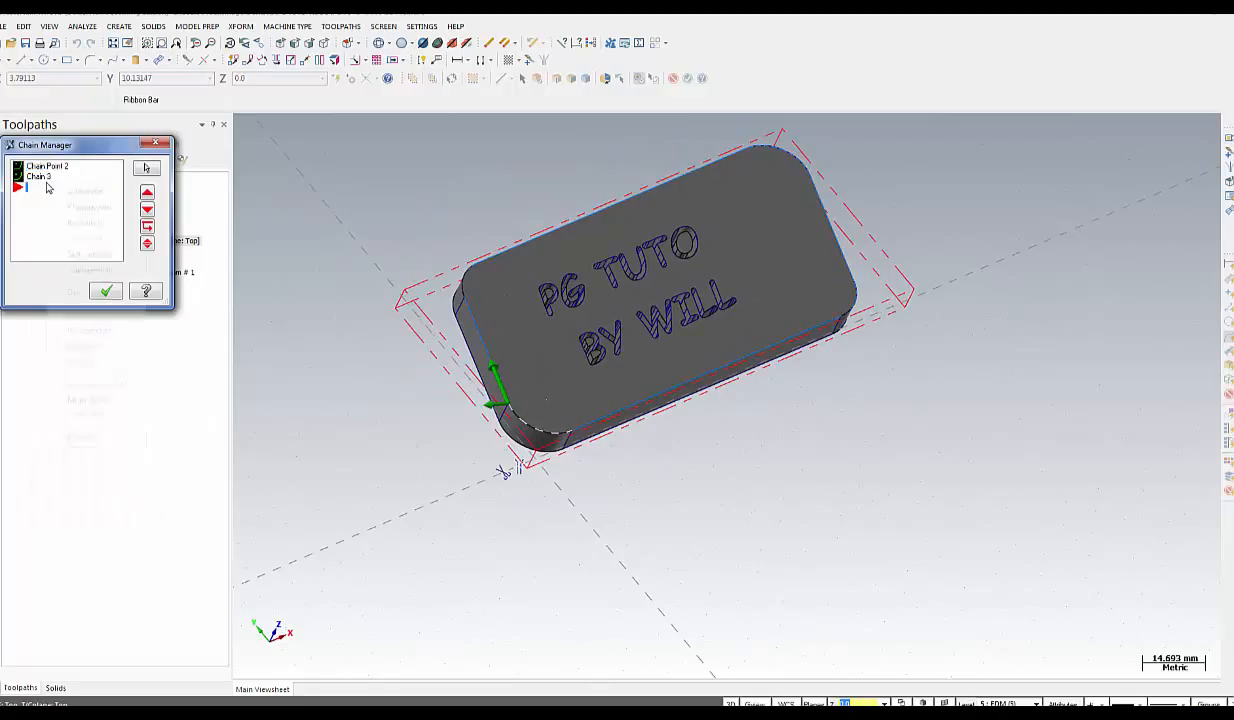
click(101, 194)
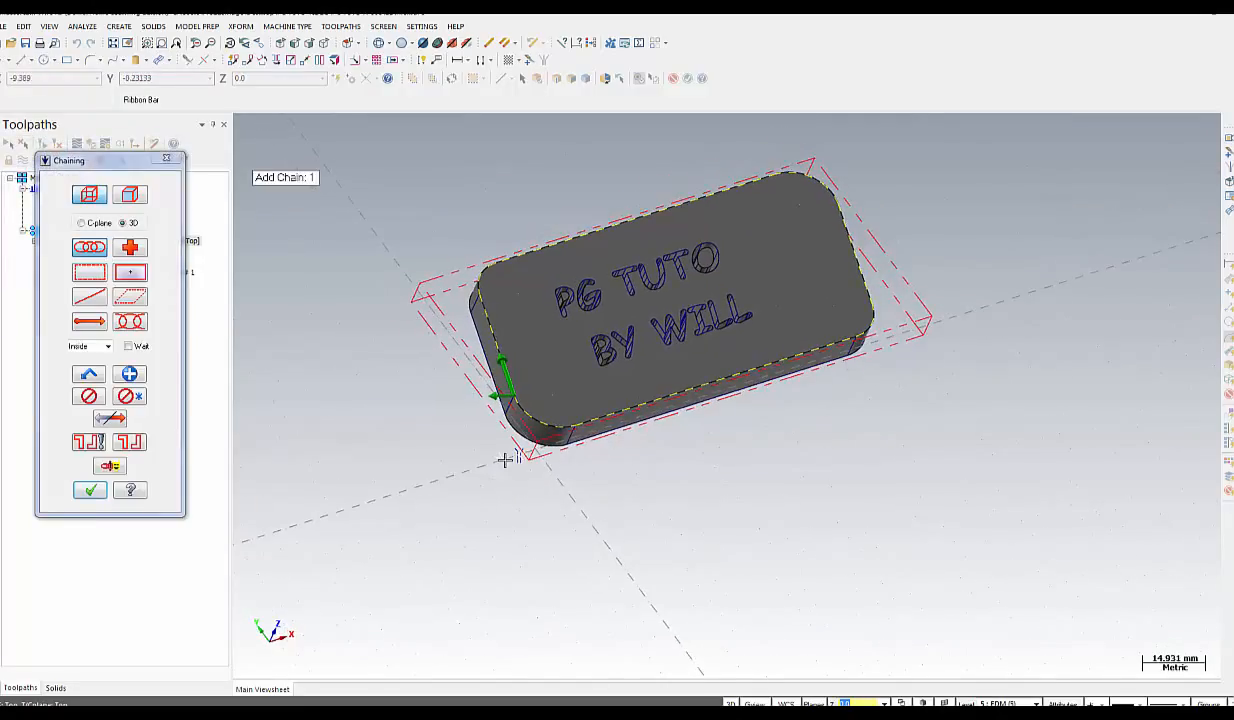
click(112, 250)
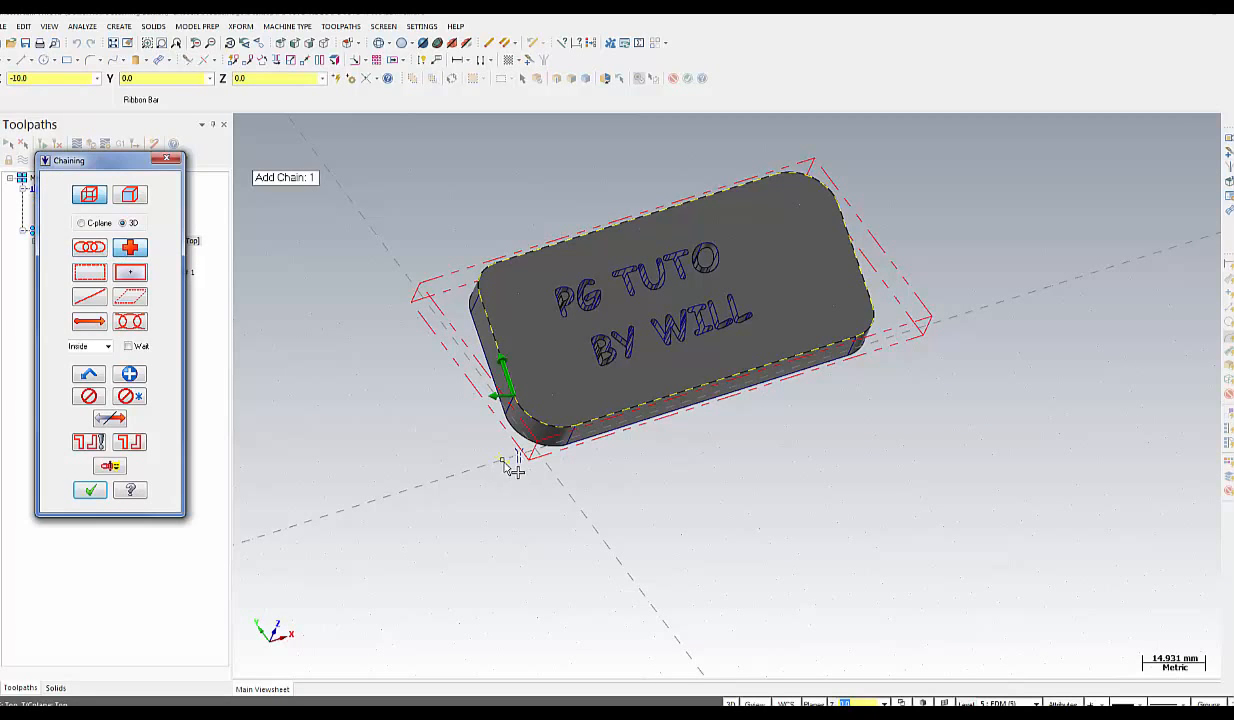
click(502, 455)
click(90, 491)
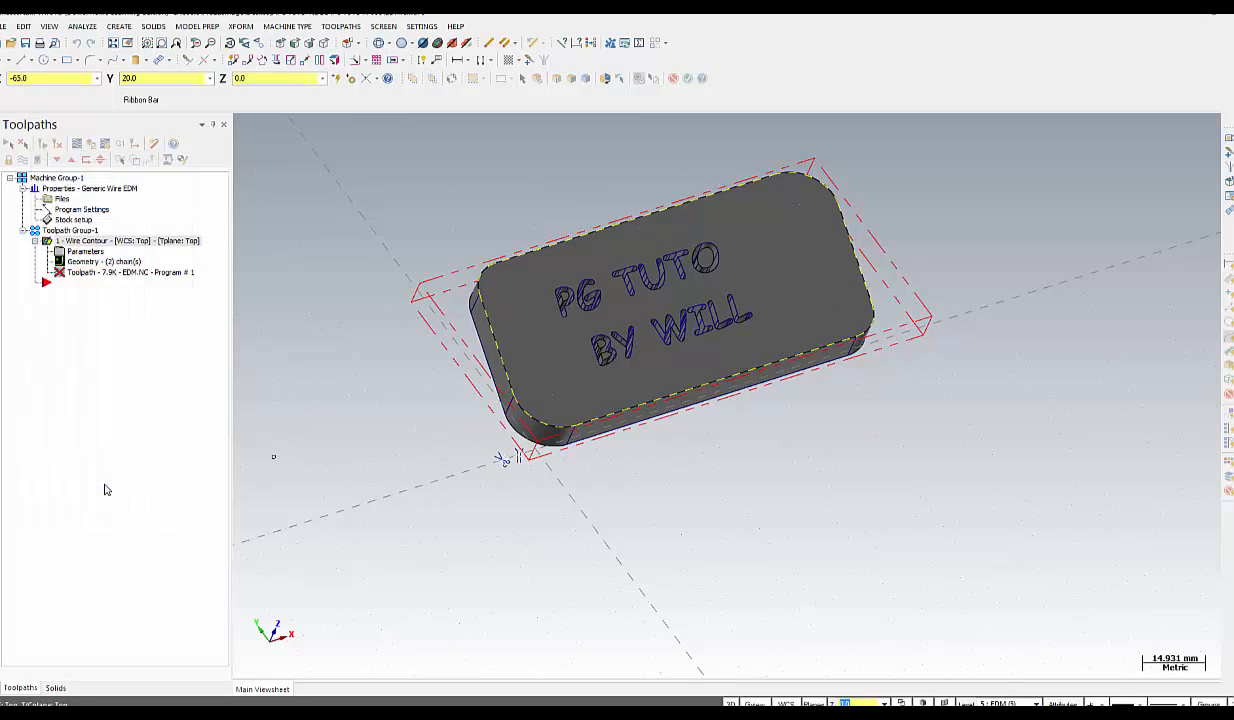
click(107, 291)
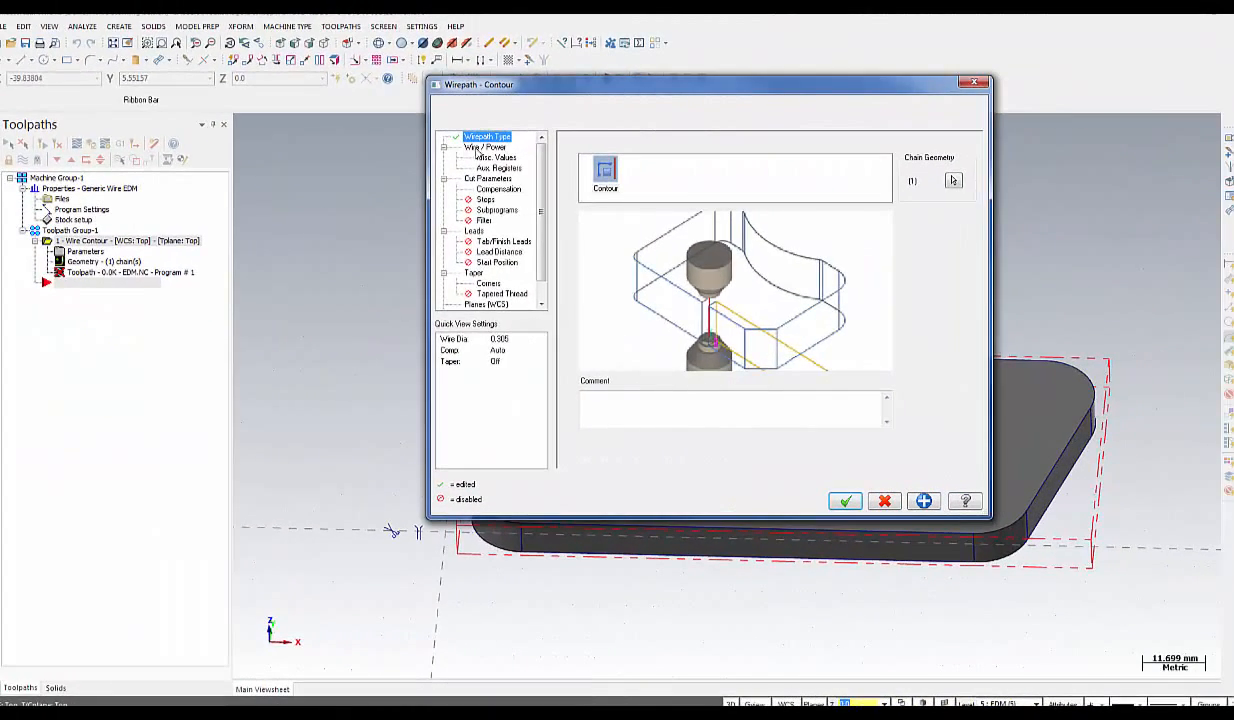
Set the wire diameter to 0.25 mm in the contour's wire and power parameters
click(480, 148)
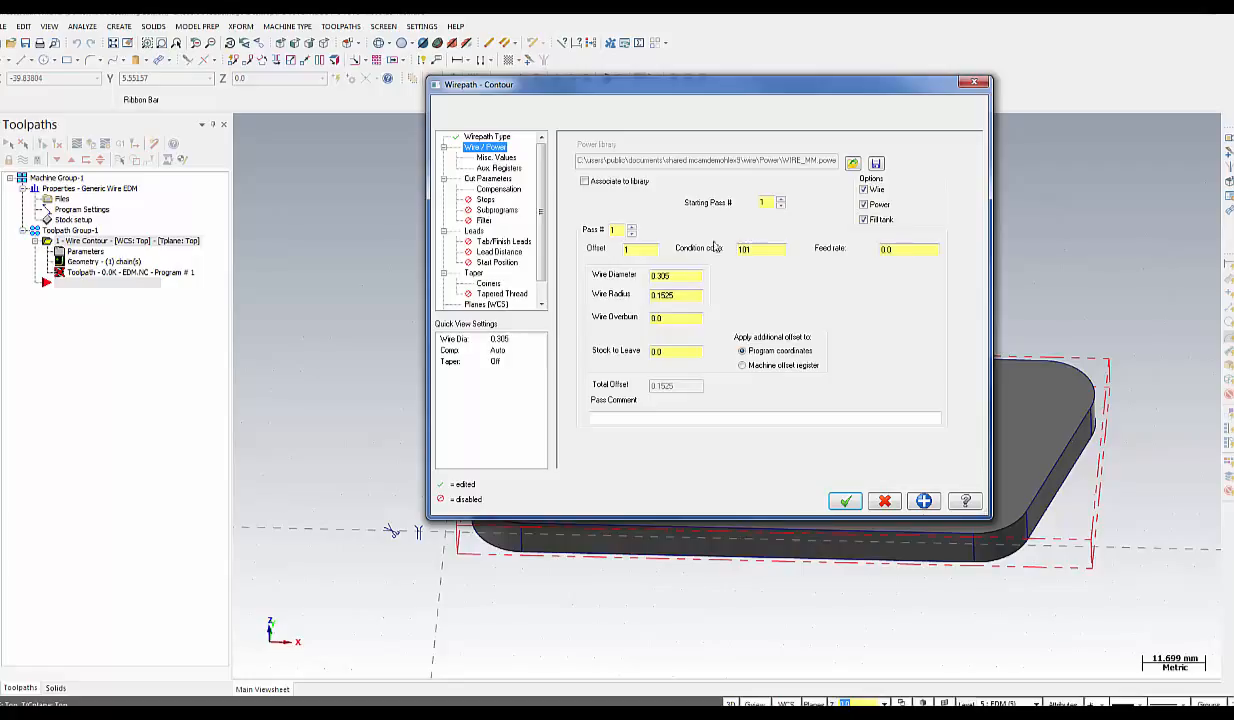
drag(677, 273, 597, 271)
text(0.25)
click(687, 296)
key(Tab)
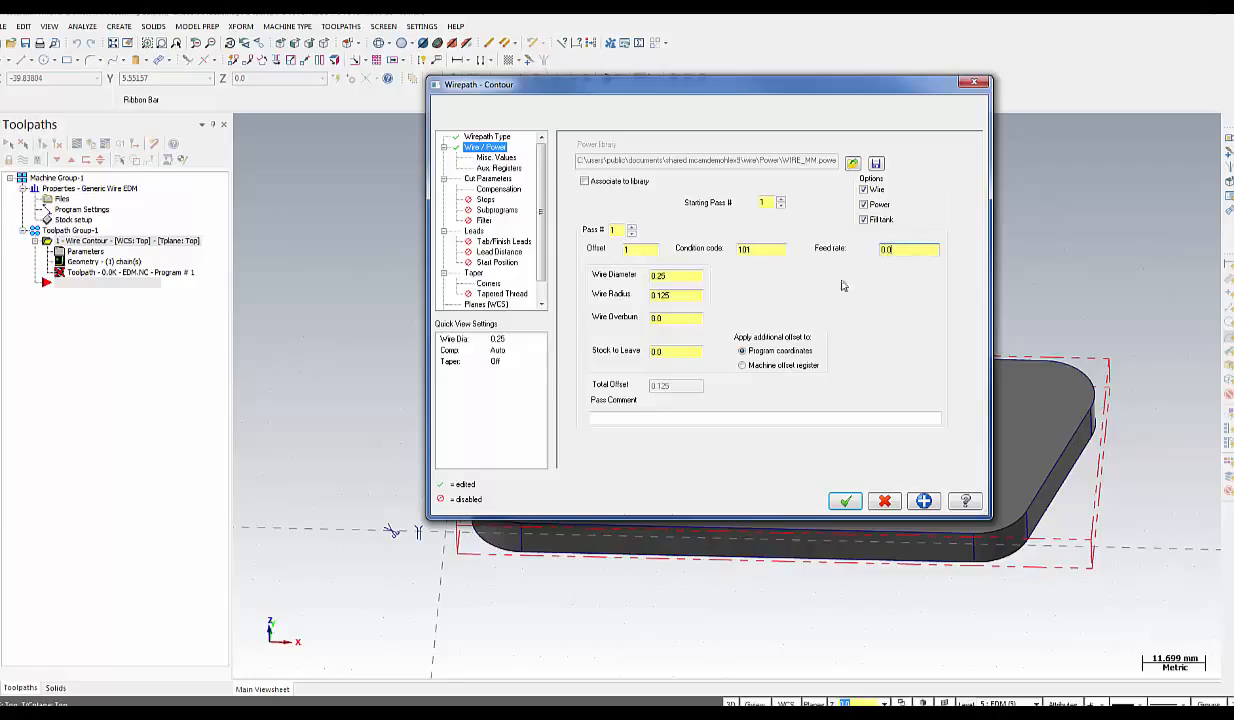
double_click(656, 351)
click(658, 418)
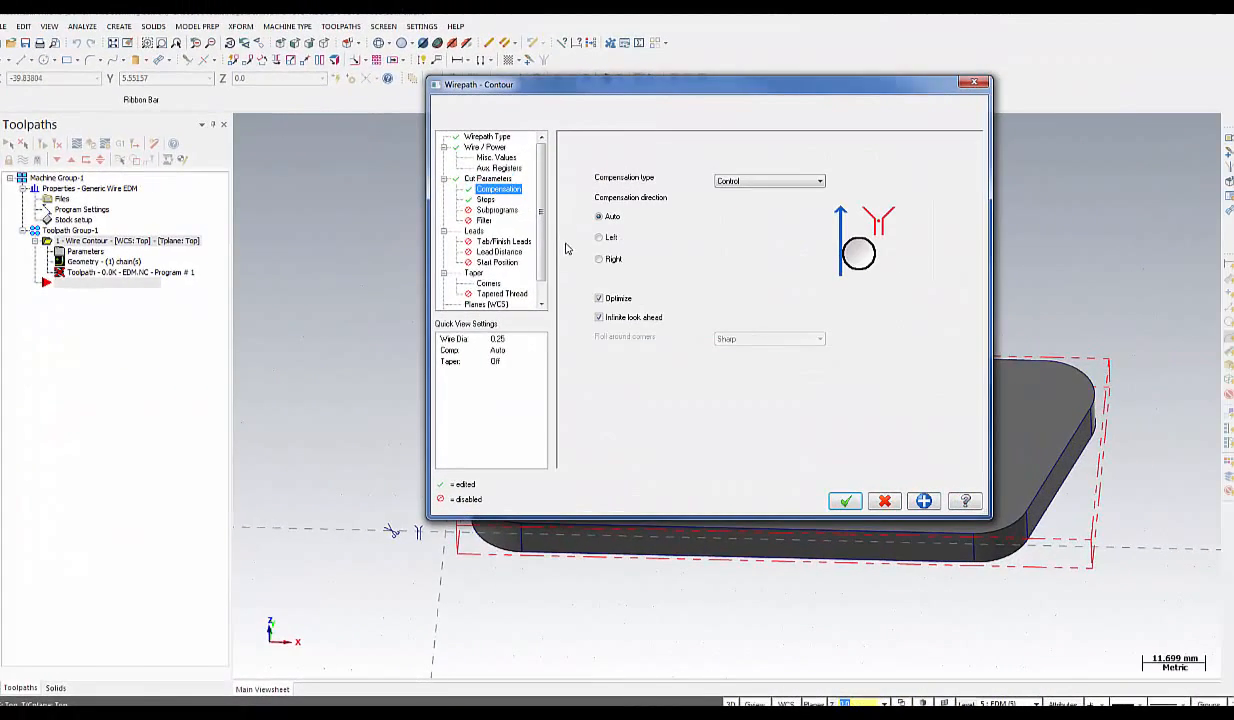
Set the compensation direction to Left with type Control, and review the subprogram, filter and lead settings
click(599, 237)
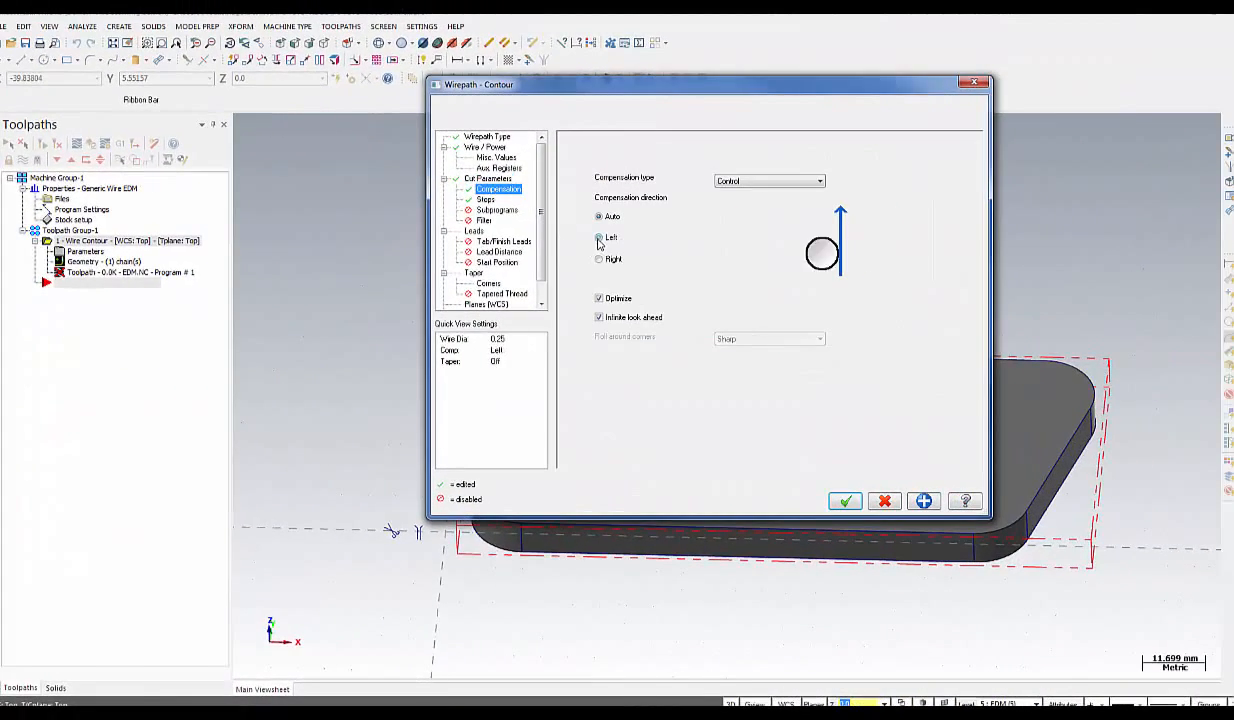
click(760, 183)
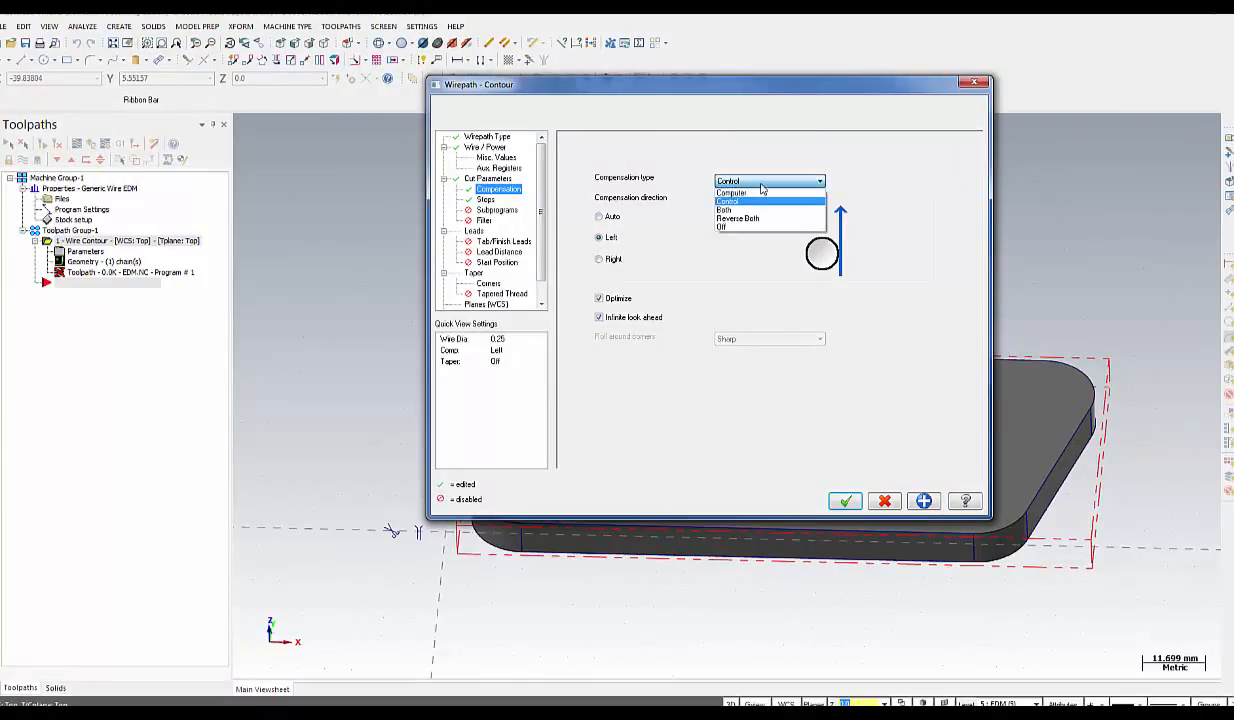
click(761, 183)
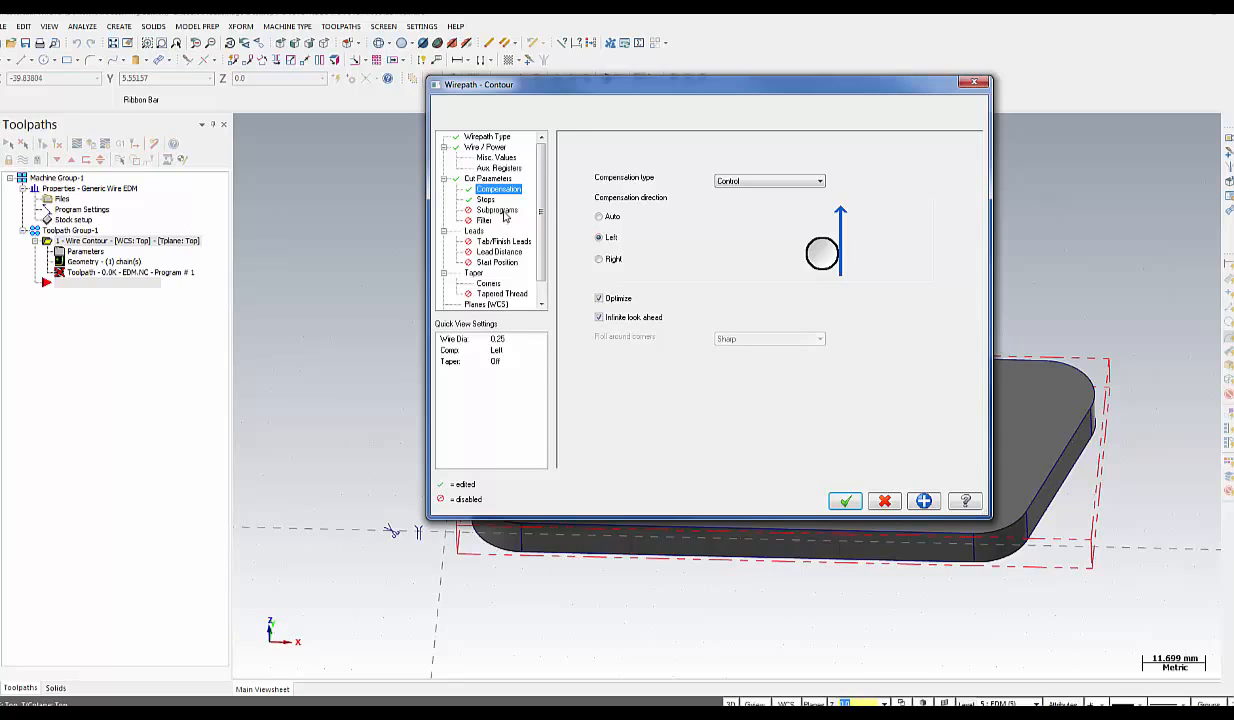
click(488, 210)
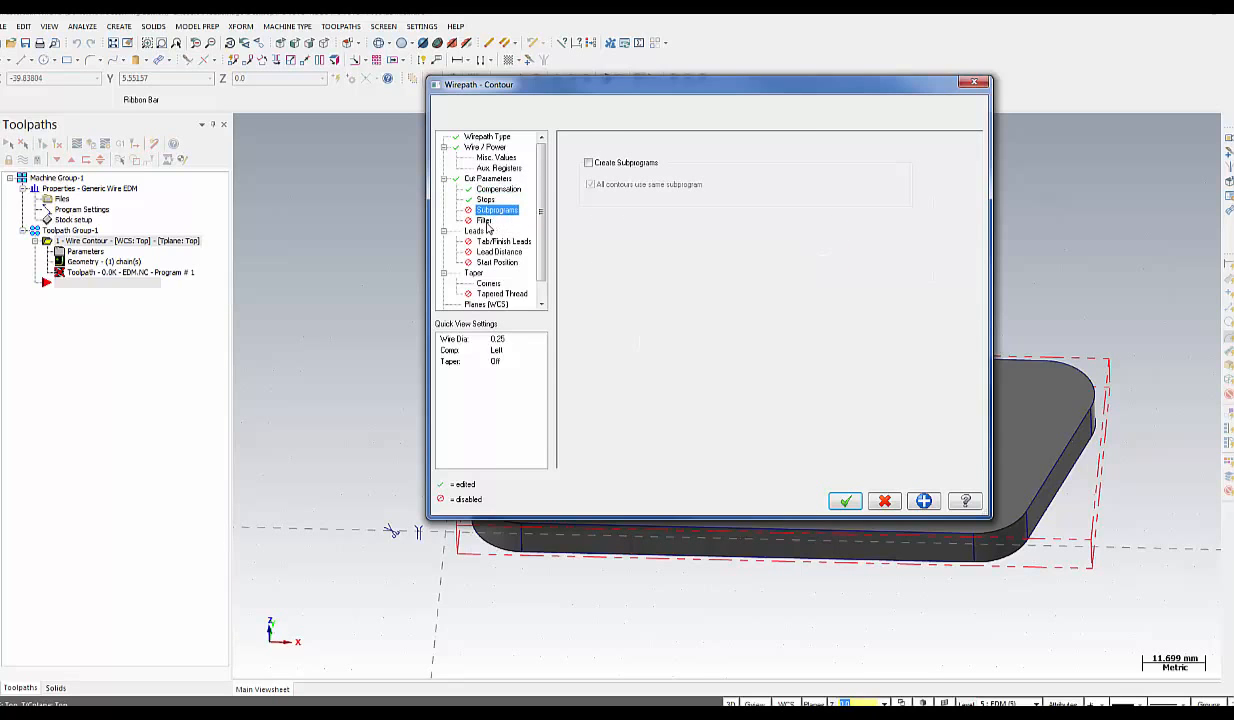
click(485, 221)
click(482, 241)
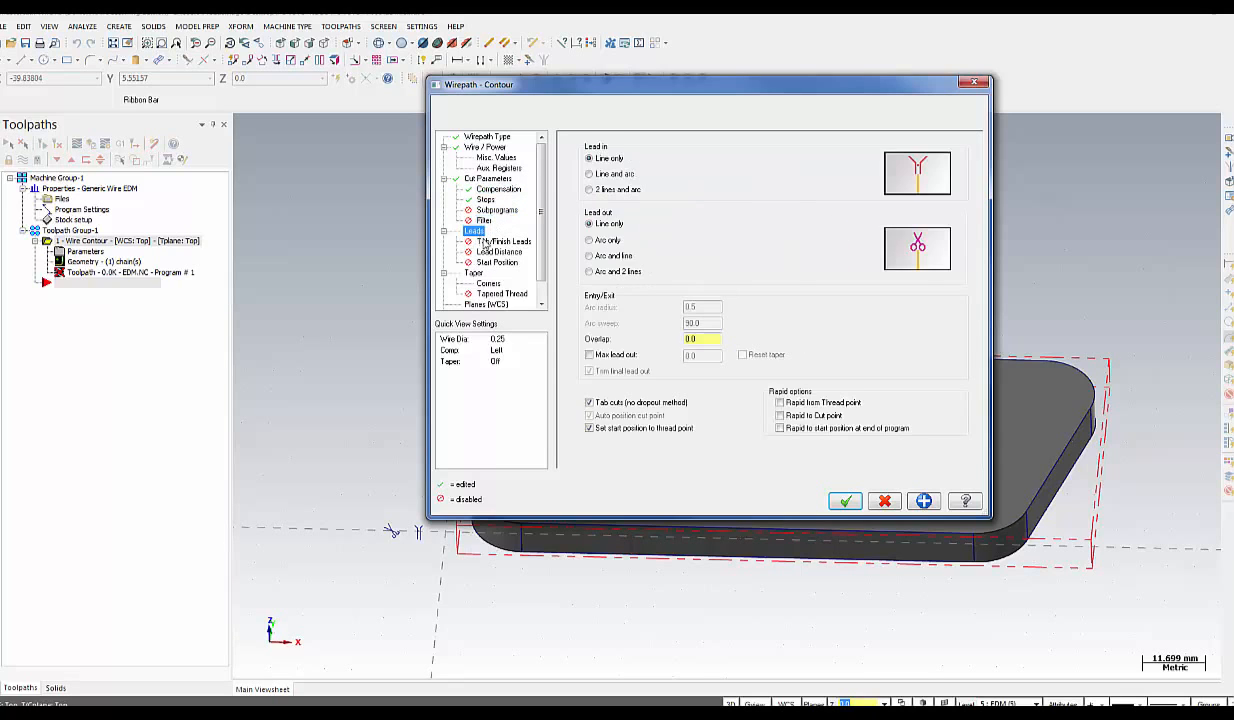
click(470, 231)
click(486, 242)
Set the XY height in the taper settings to -7.0 by picking the lower end of the plate's vertical corner edge
click(474, 273)
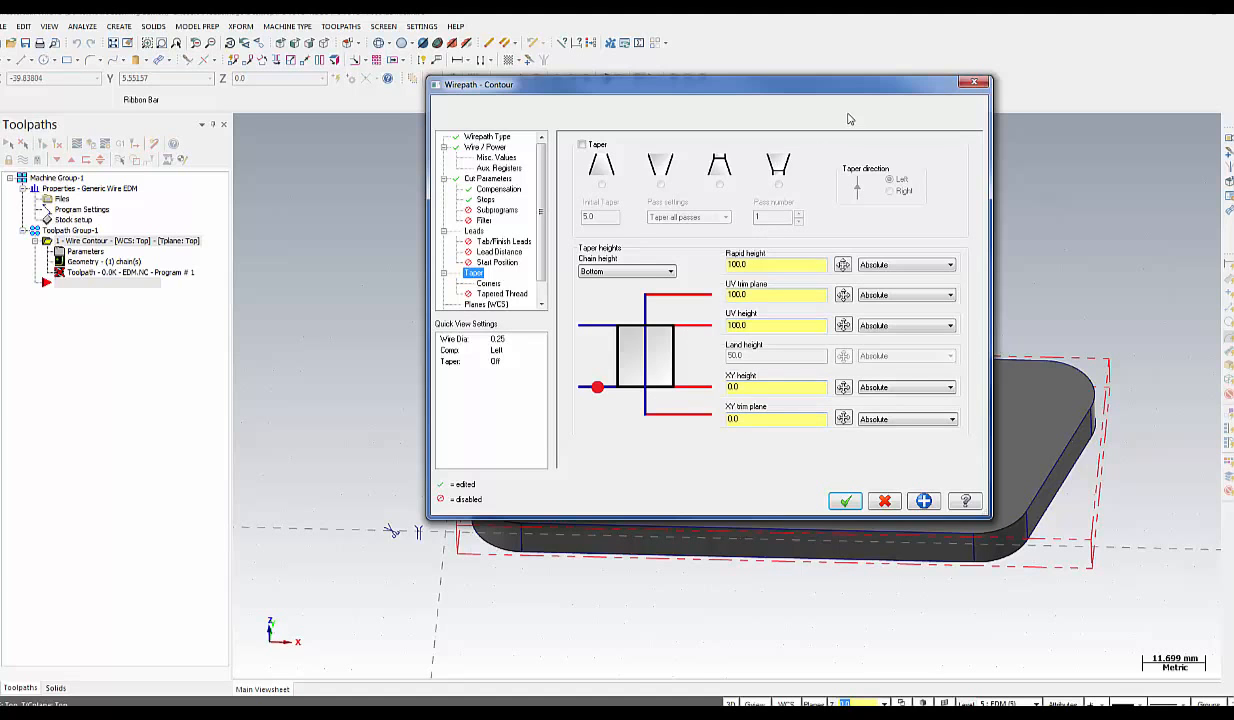
drag(866, 85, 1017, 80)
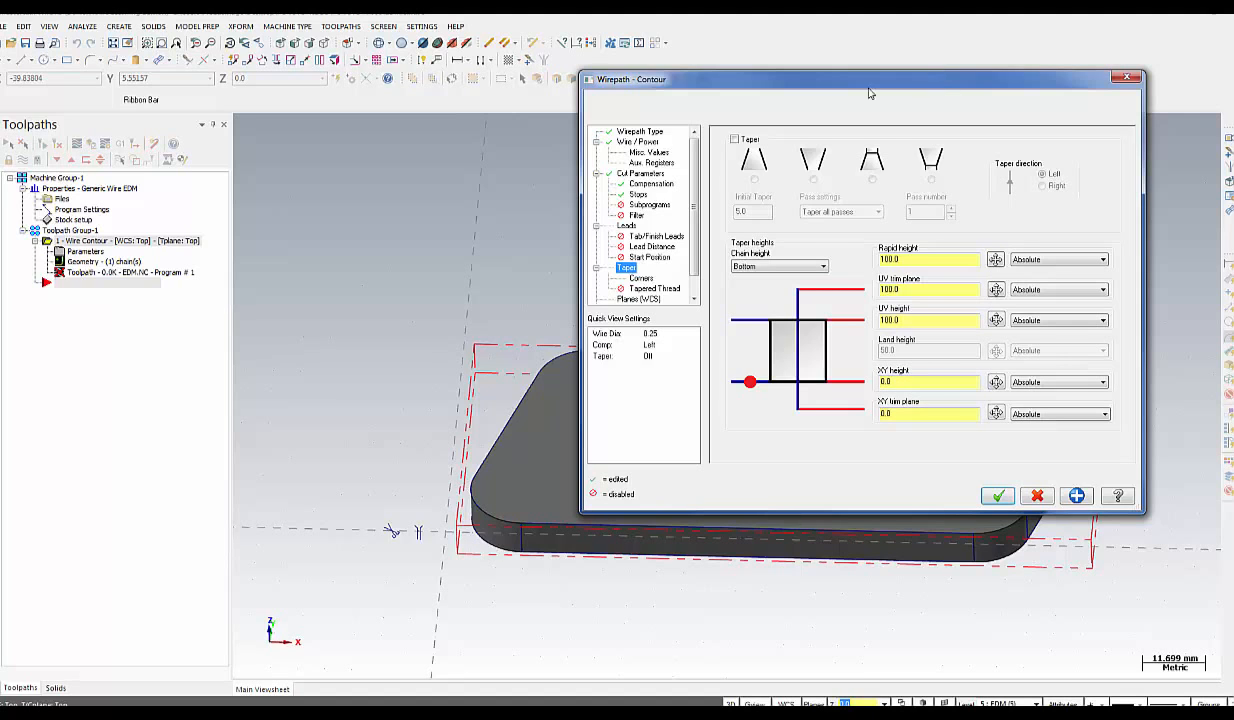
drag(869, 93, 679, 102)
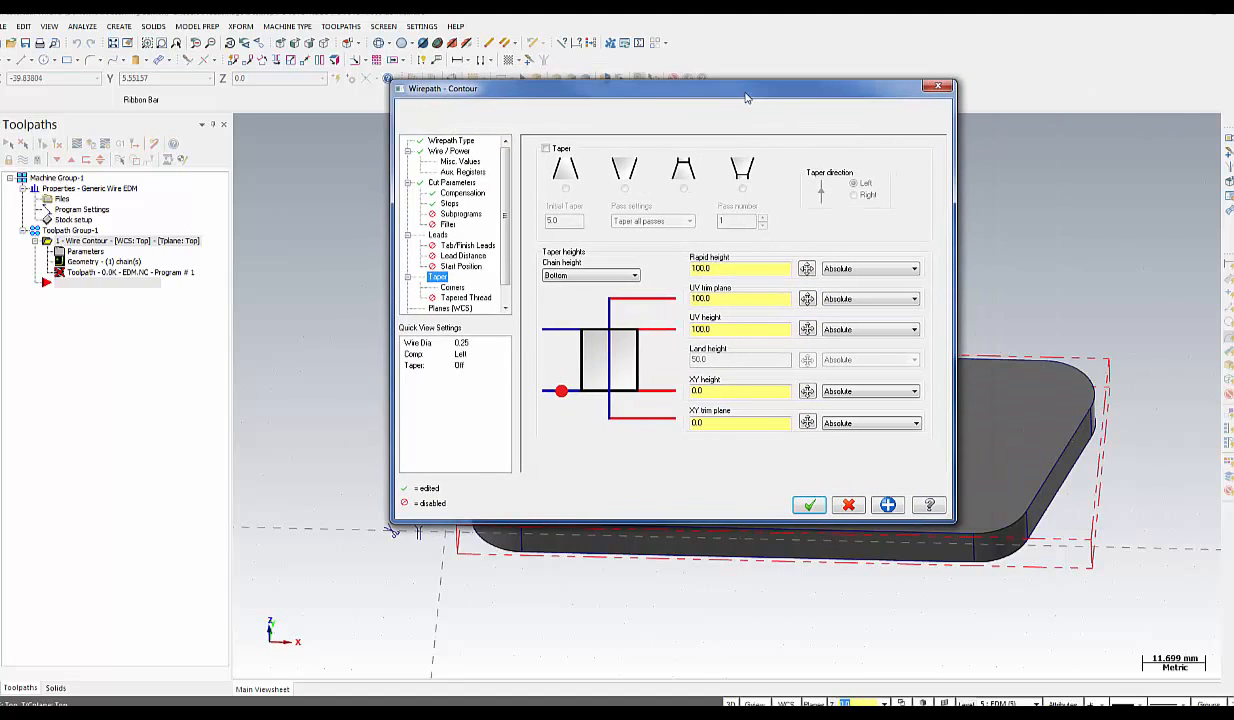
click(806, 391)
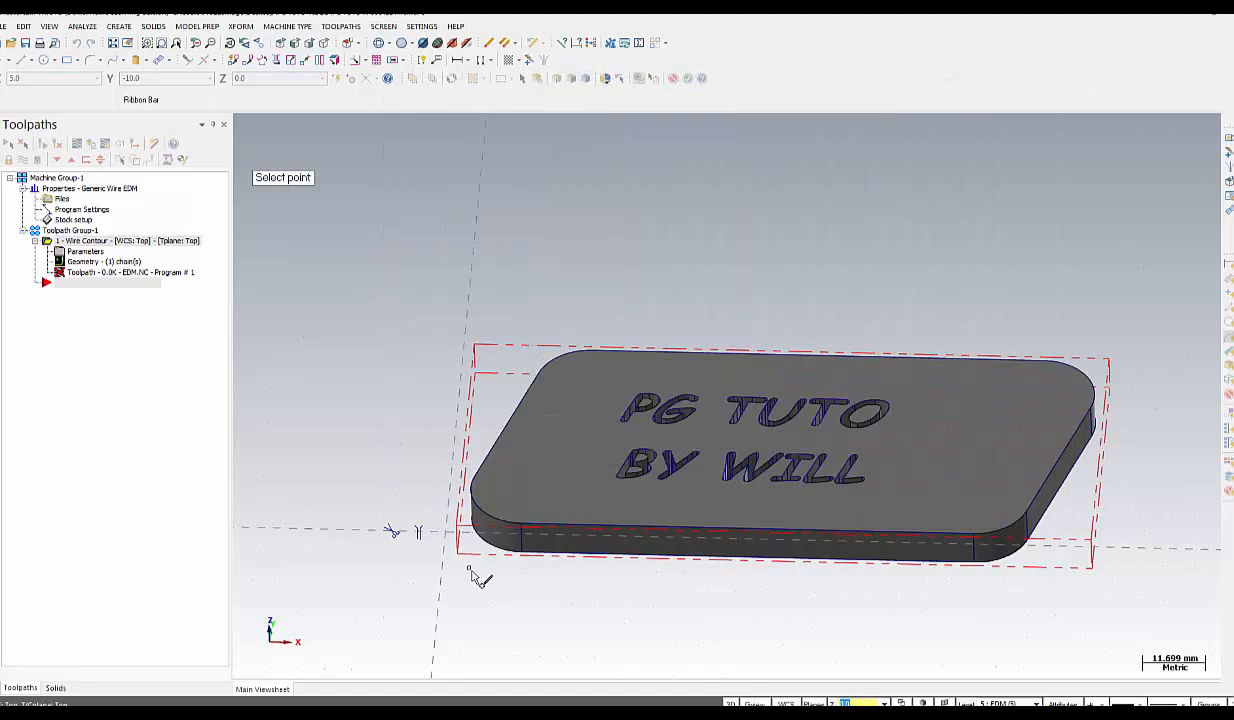
middle_drag(480, 528, 492, 460)
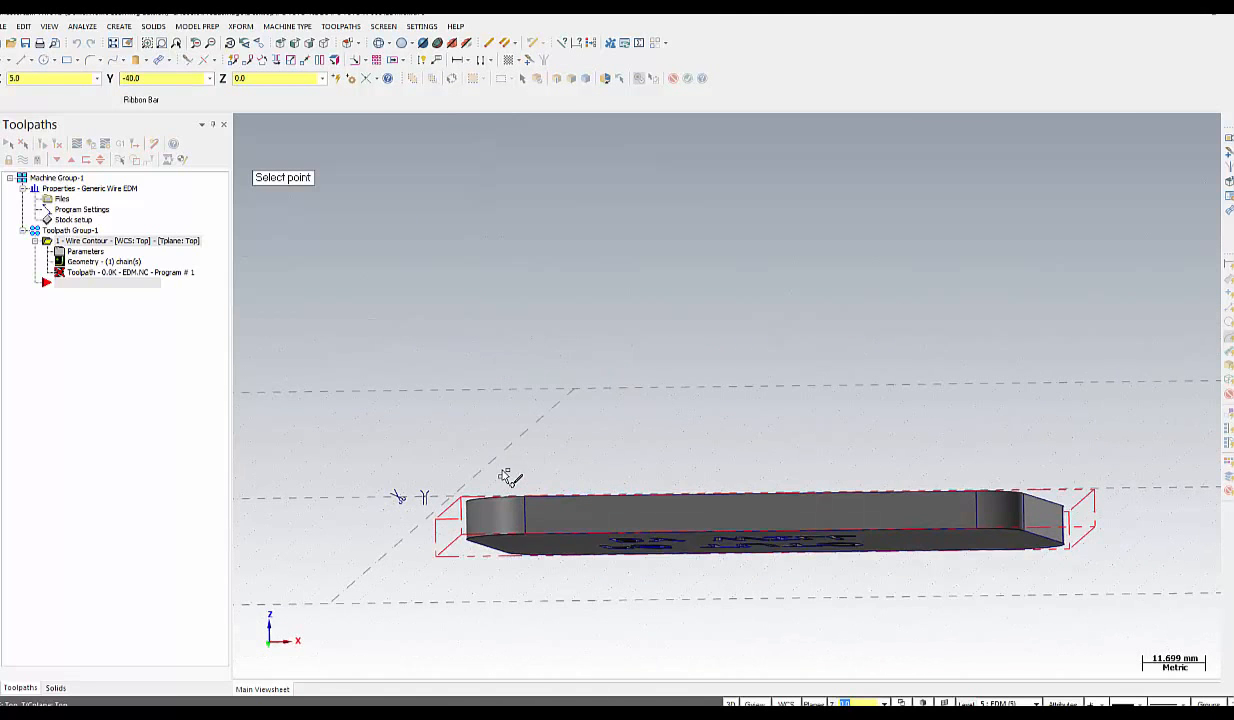
click(524, 538)
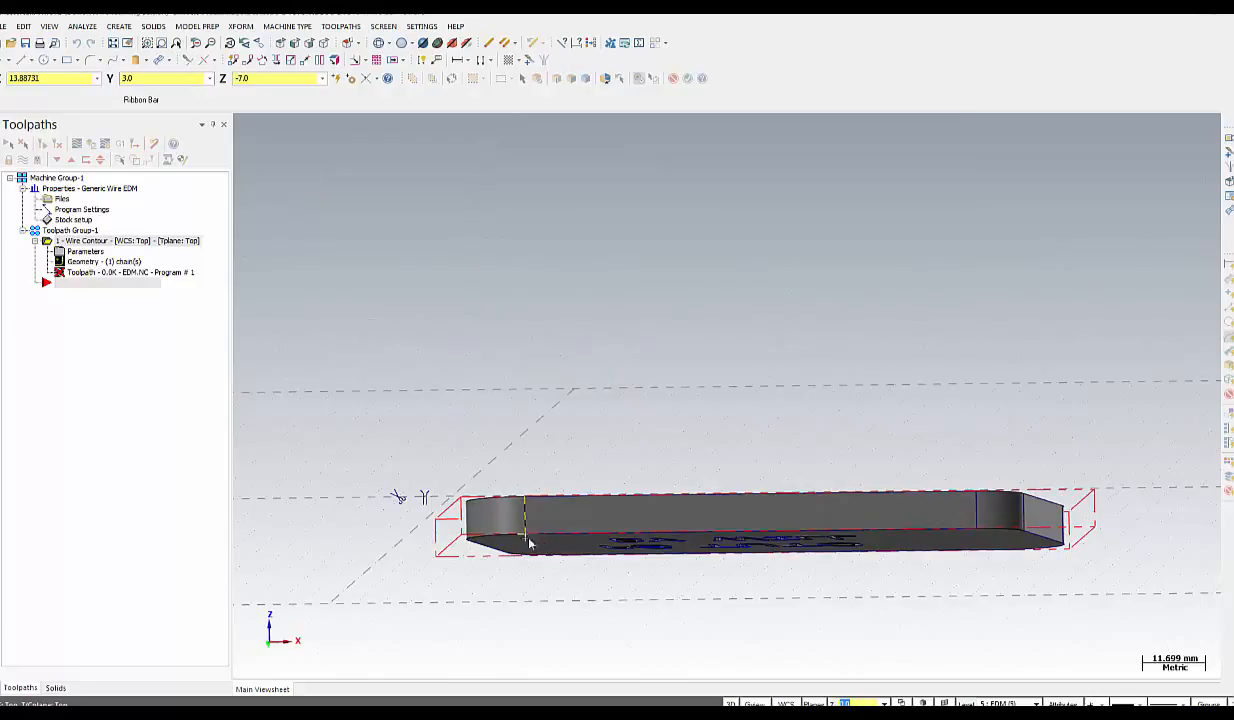
Set the XY trim plane to -8.0 and the rapid height to 10.0
click(709, 421)
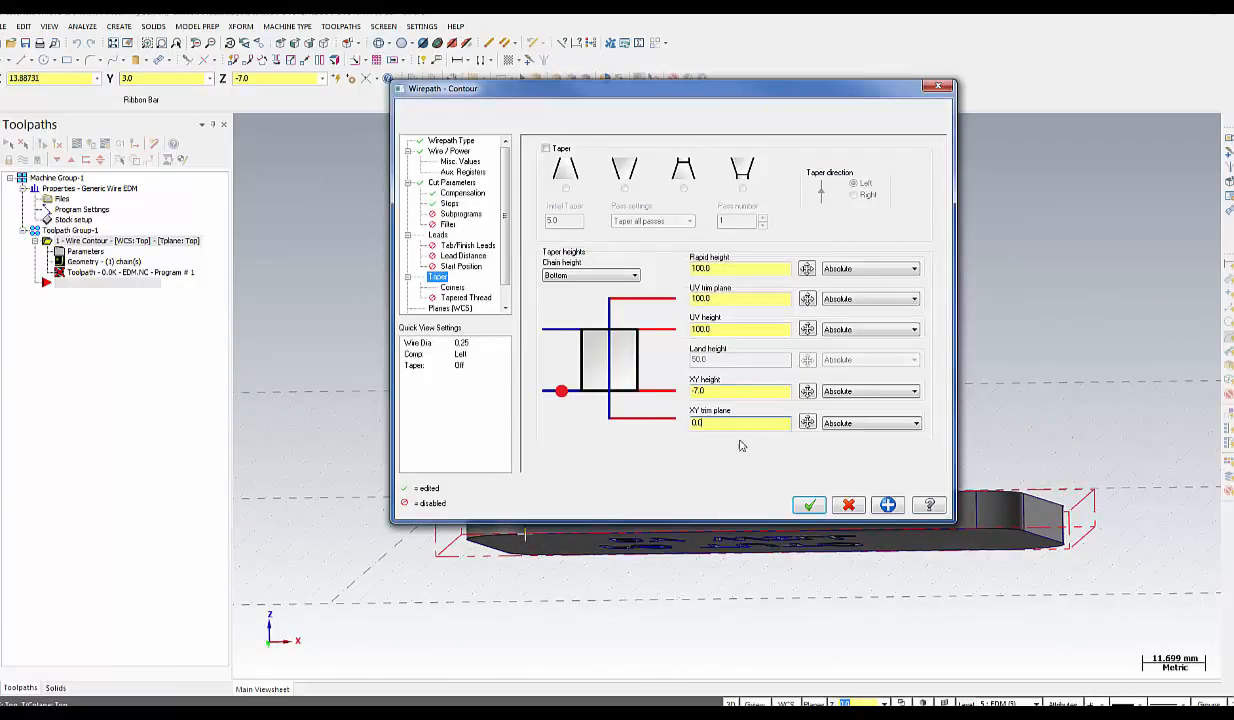
drag(750, 425, 635, 428)
click(766, 331)
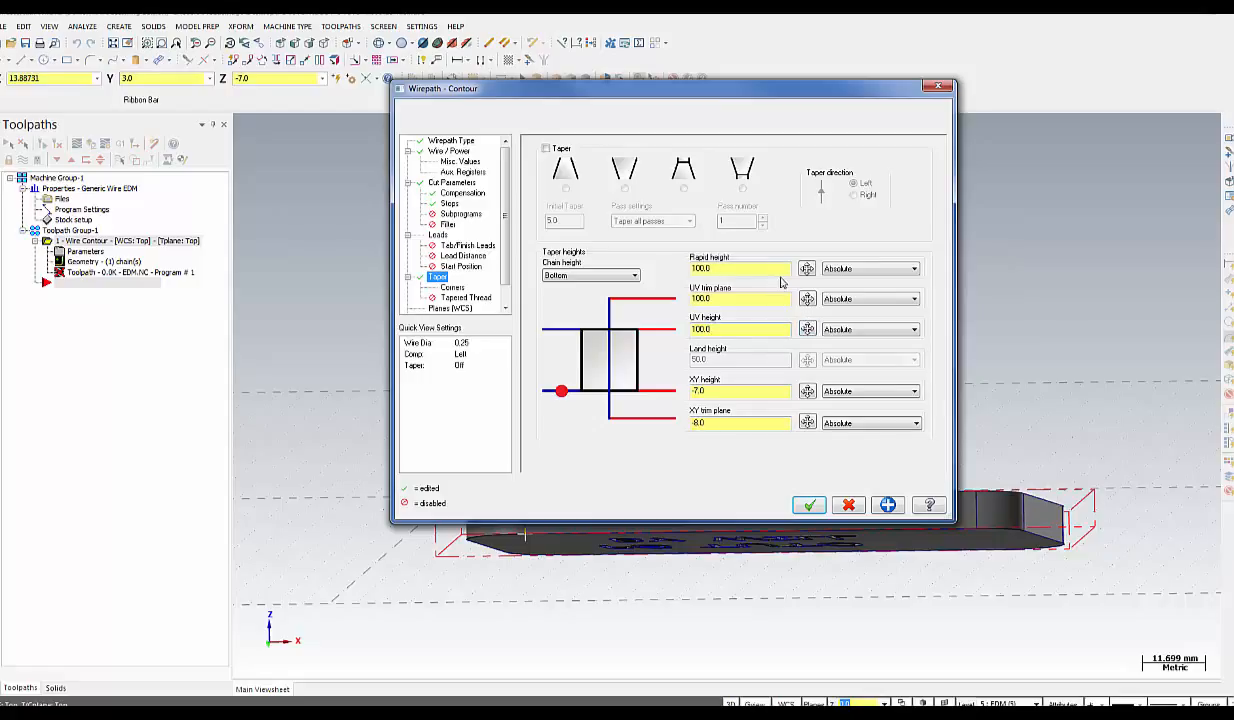
double_click(731, 269)
Set the UV trim plane and UV height, and accept the wire contour parameters
double_click(717, 298)
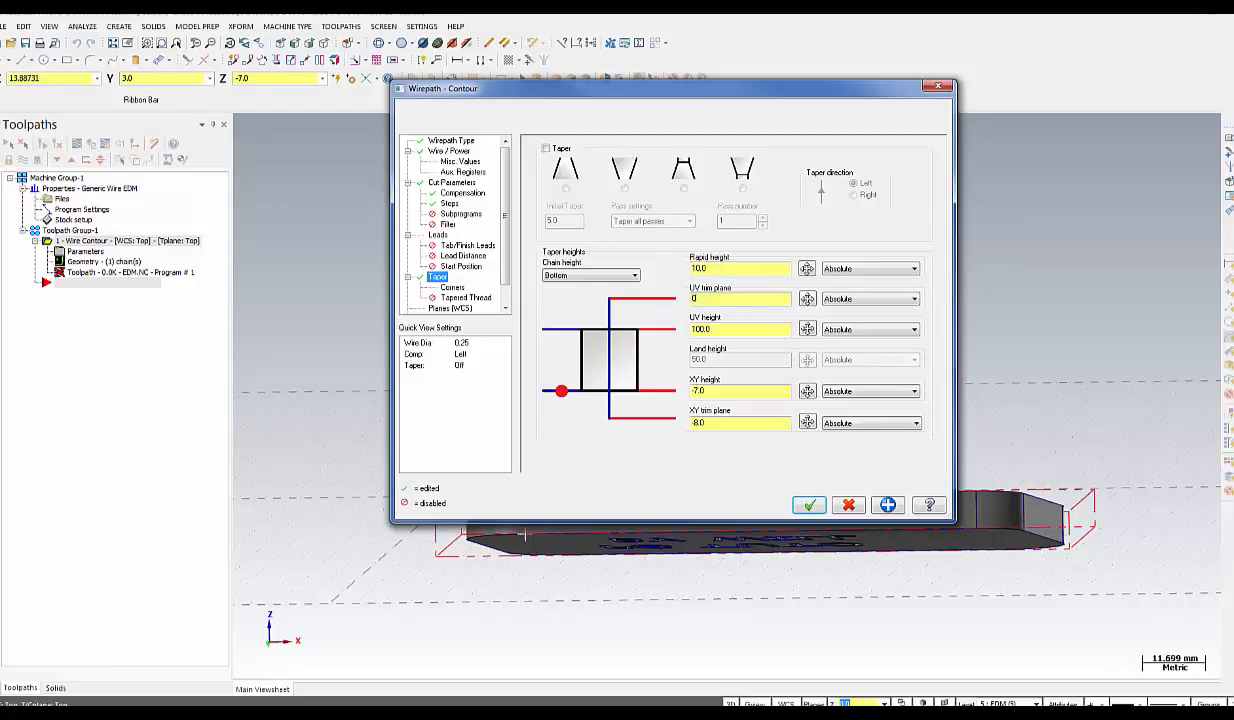
double_click(715, 329)
drag(710, 300, 672, 290)
click(716, 326)
click(737, 298)
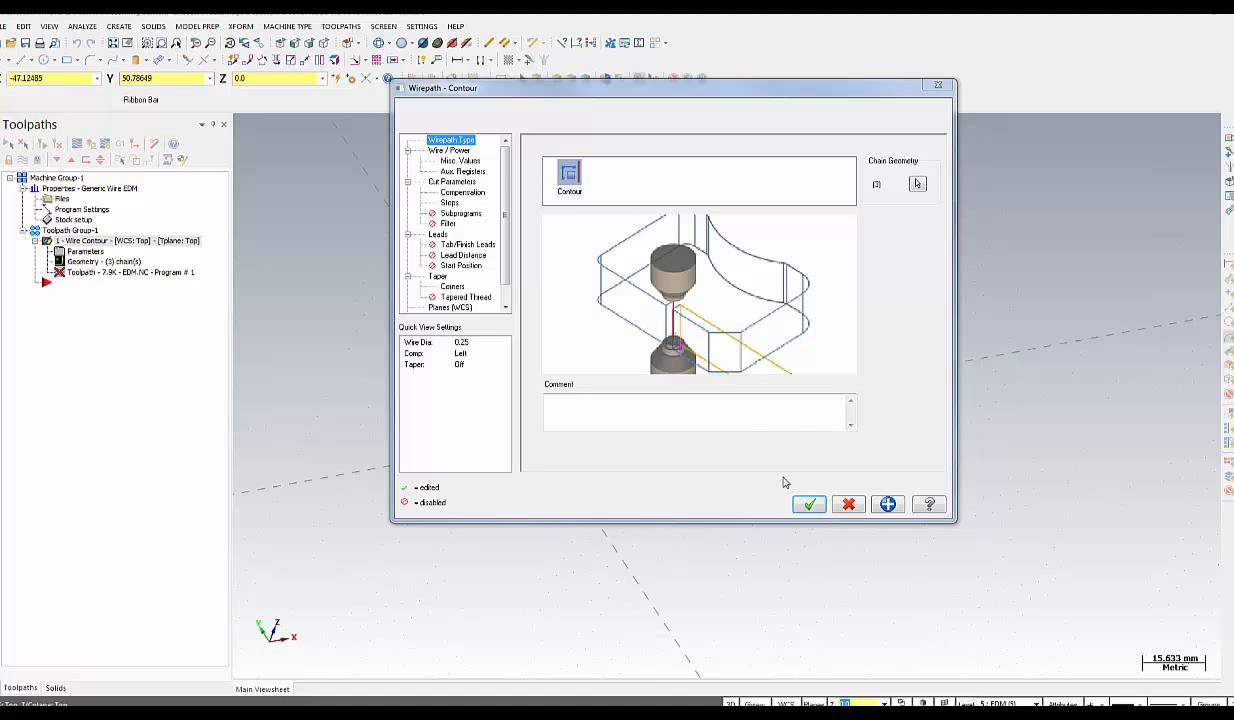
click(808, 504)
Regenerate the wire contour operation and open its backplot
click(226, 244)
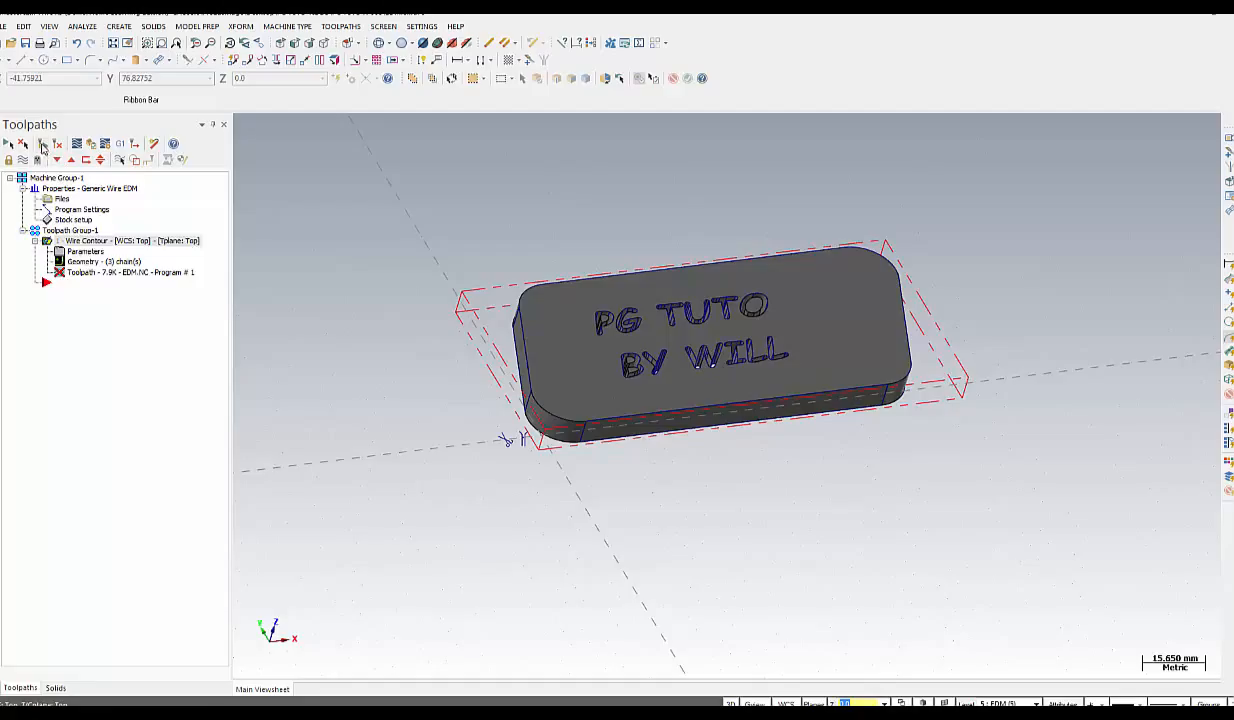
click(42, 145)
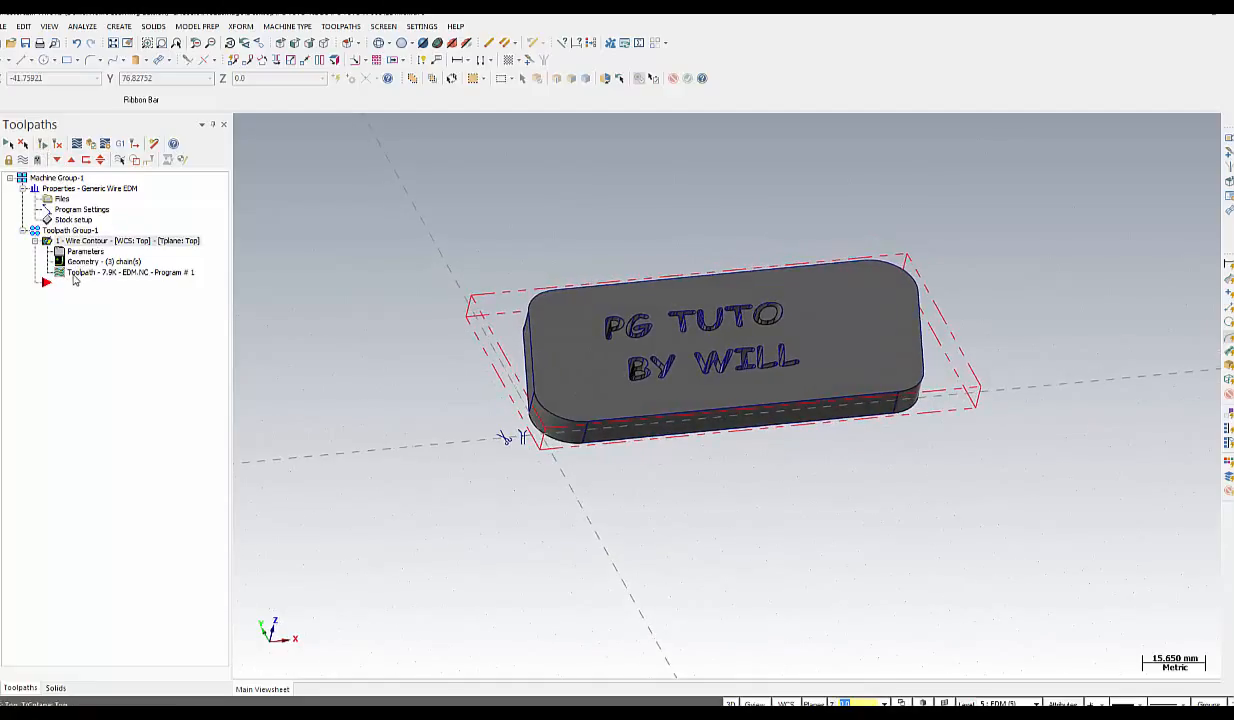
click(77, 144)
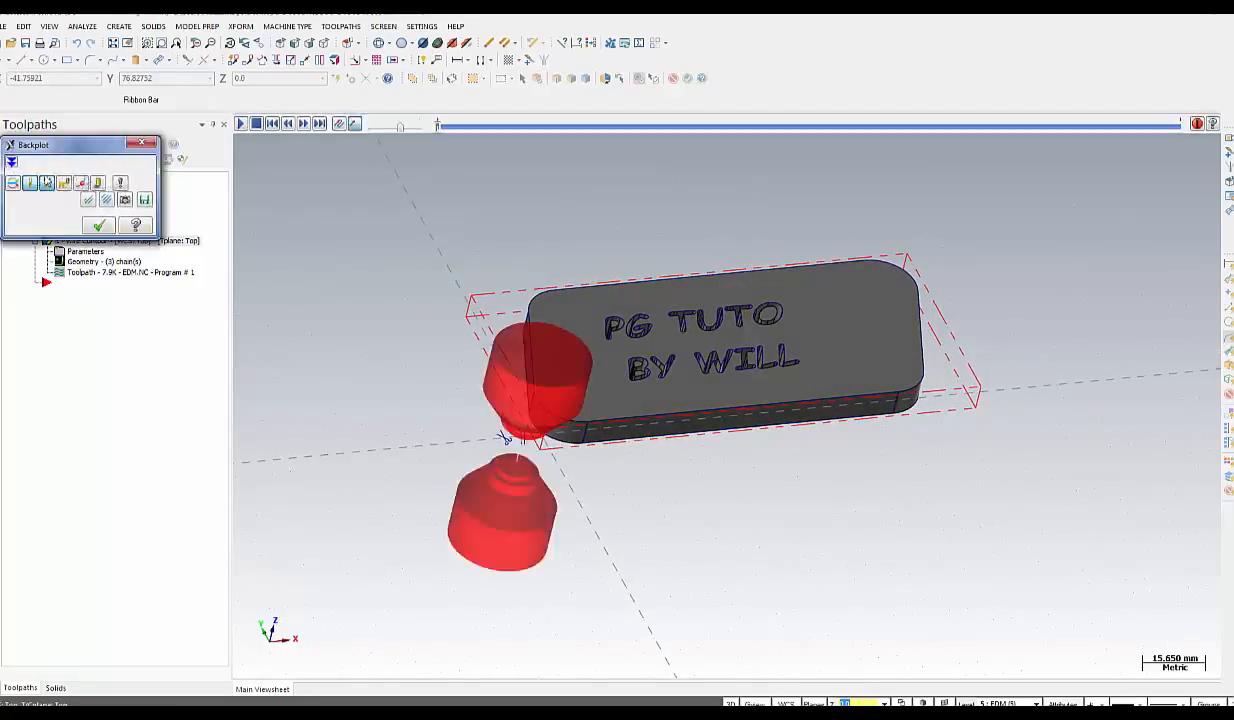
Play the wire contour backplot, follow the wire's travel around the plate's outer edge, and close the backplot
middle_drag(315, 292, 534, 405)
scroll(297, 338, up, 5)
scroll(305, 341, up, 3)
scroll(493, 394, down, 4)
scroll(534, 405, down, 3)
scroll(534, 405, up, 3)
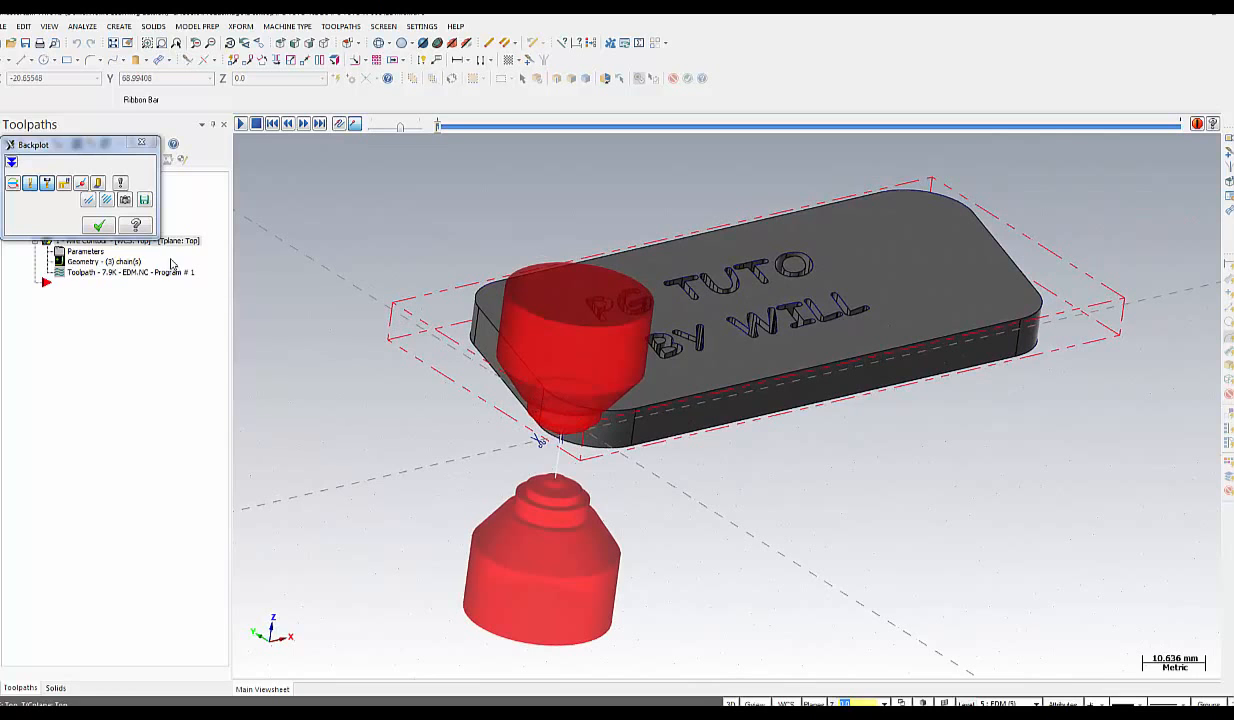
click(240, 123)
scroll(319, 264, up, 2)
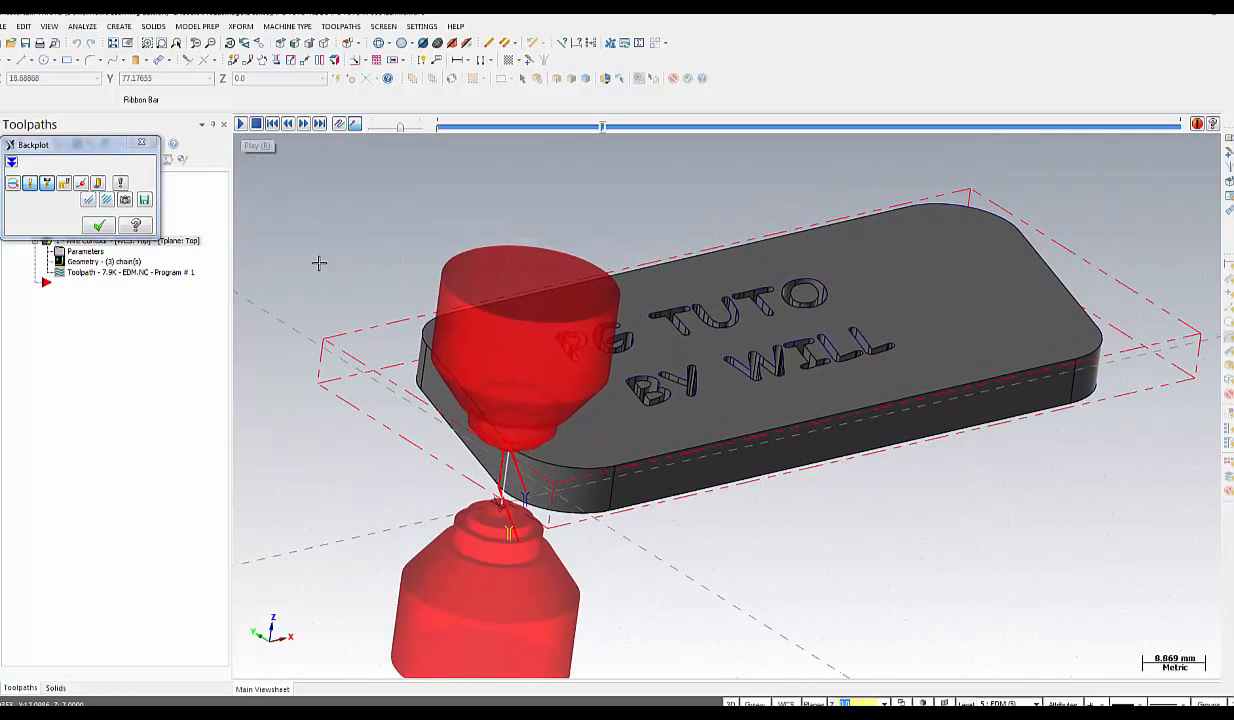
middle_drag(406, 300, 414, 306)
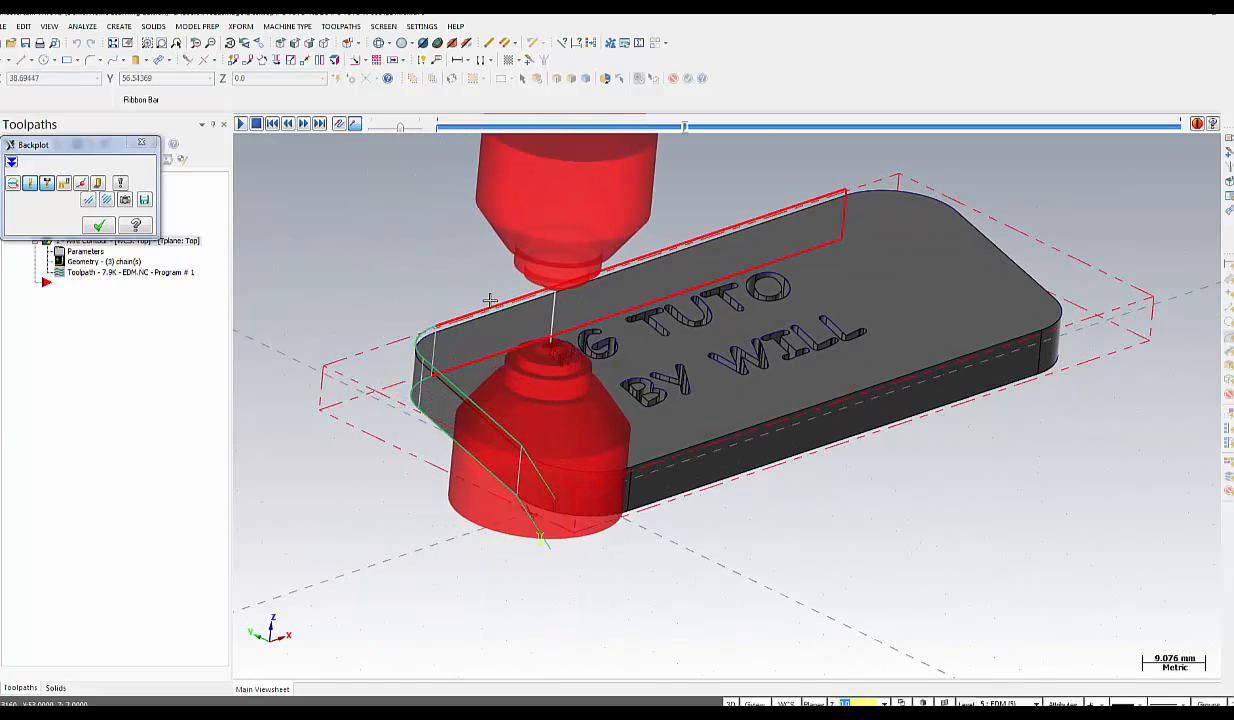
middle_drag(490, 300, 494, 302)
scroll(493, 302, down, 3)
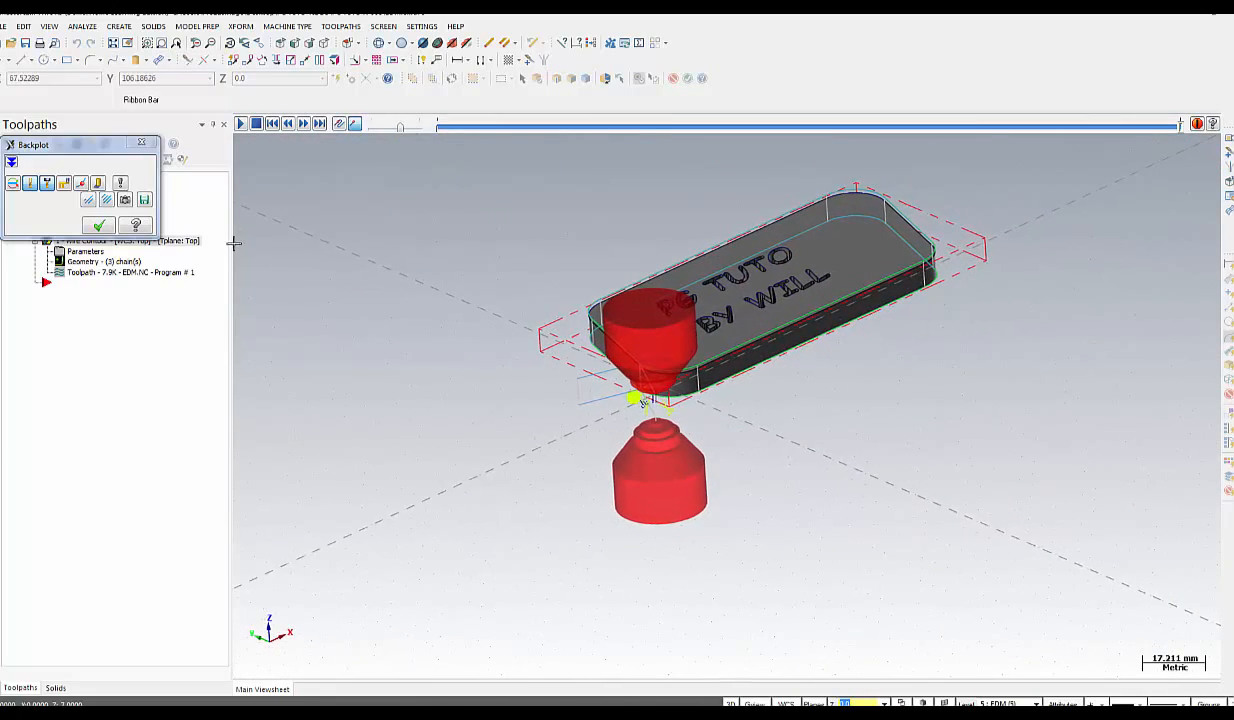
click(98, 226)
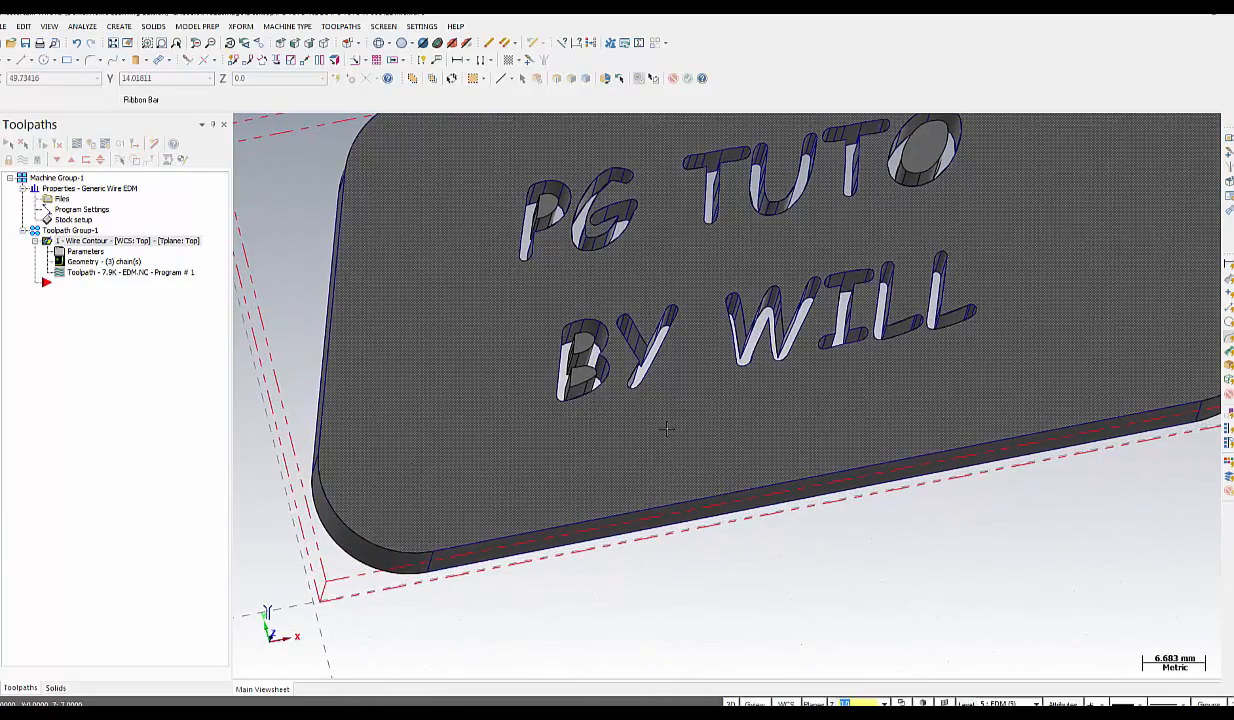
Examine the PG TUTO BY WILL letter cutouts in the plate from several angles
scroll(667, 428, down, 4)
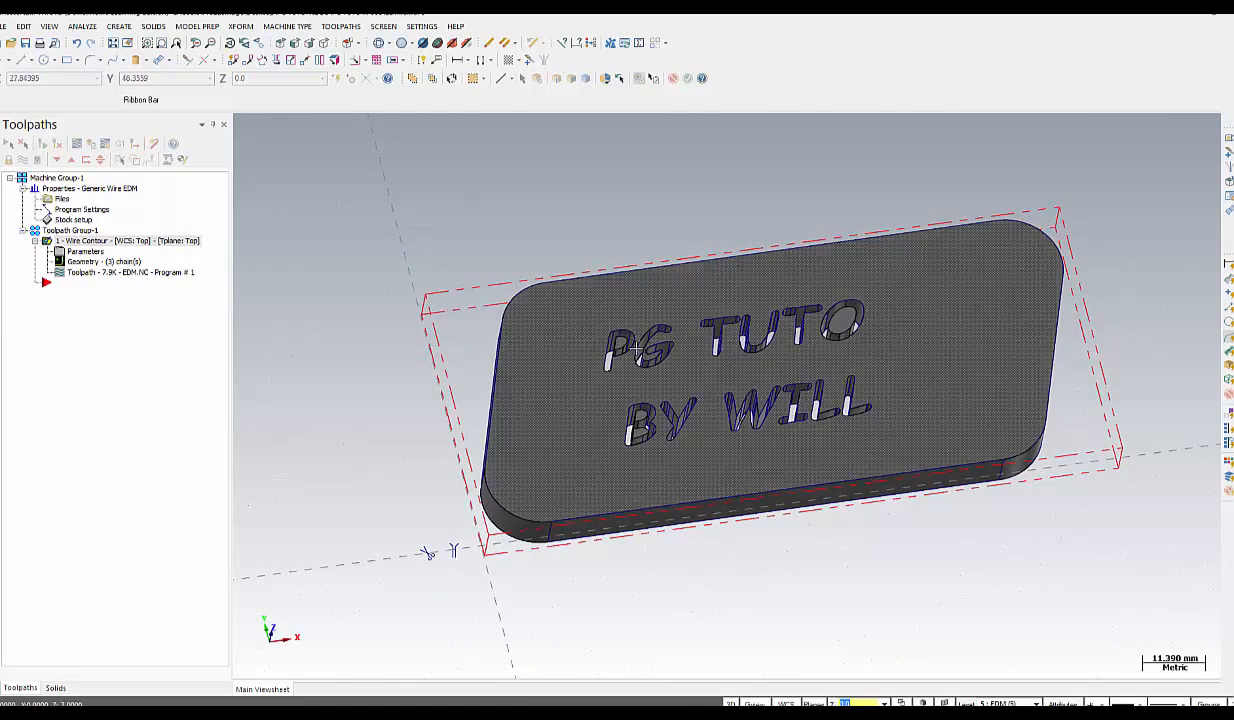
scroll(635, 347, down, 1)
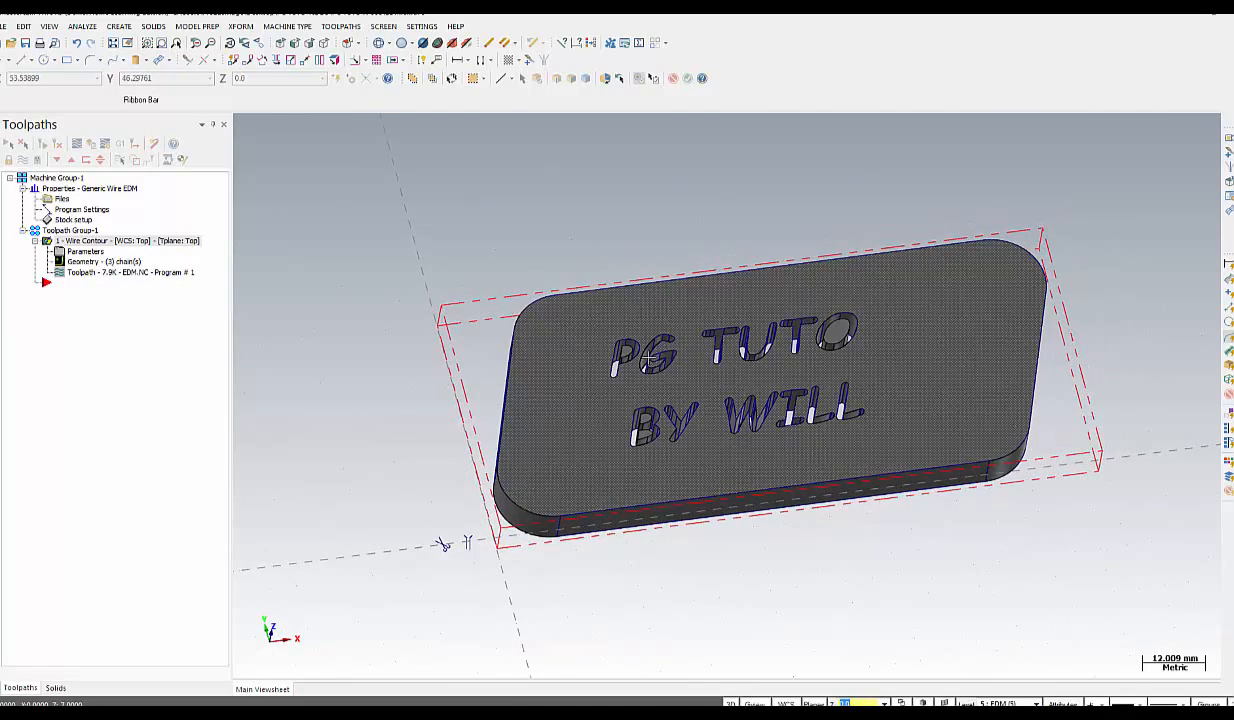
scroll(621, 369, up, 3)
scroll(621, 369, up, 3)
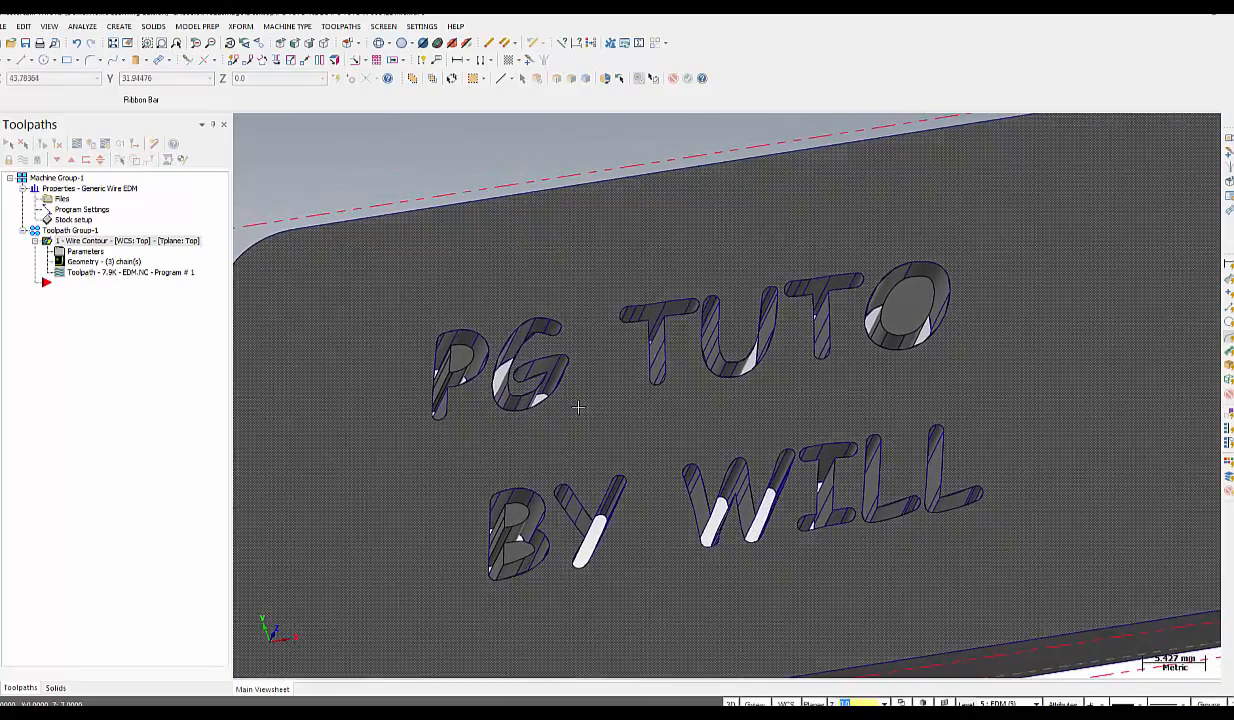
middle_drag(578, 407, 575, 404)
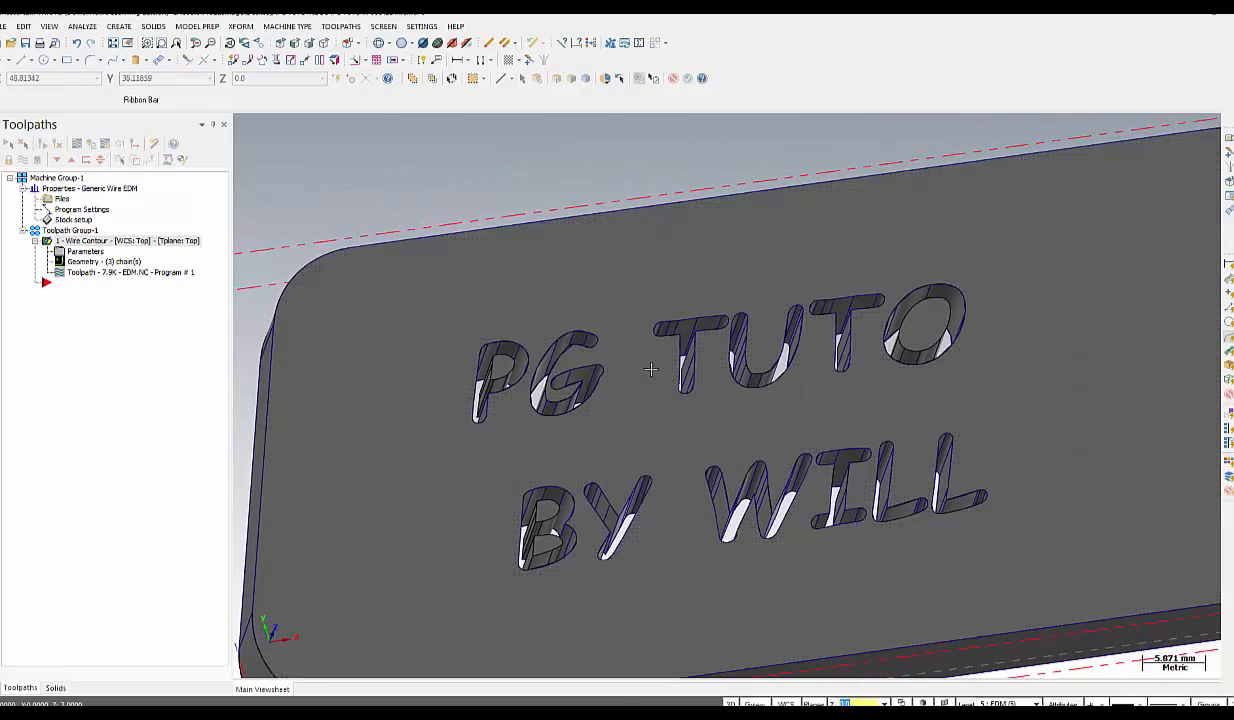
scroll(638, 368, down, 3)
middle_drag(622, 376, 580, 402)
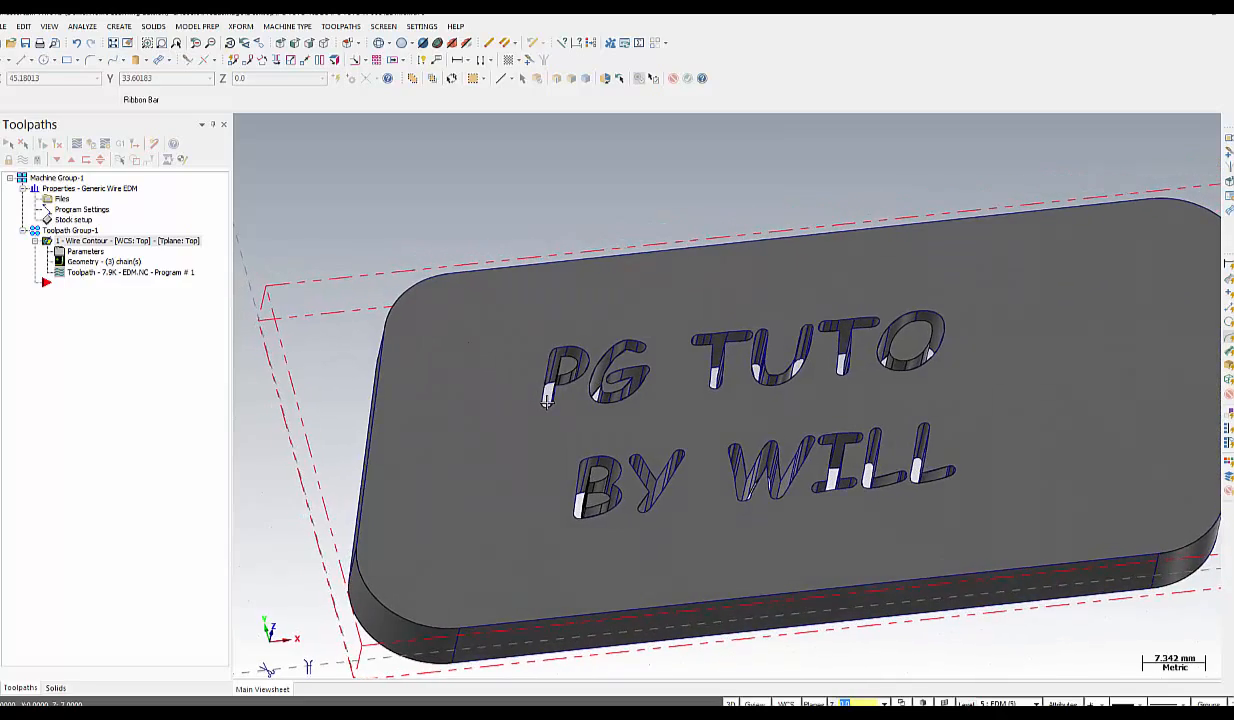
scroll(566, 412, up, 2)
scroll(566, 412, up, 3)
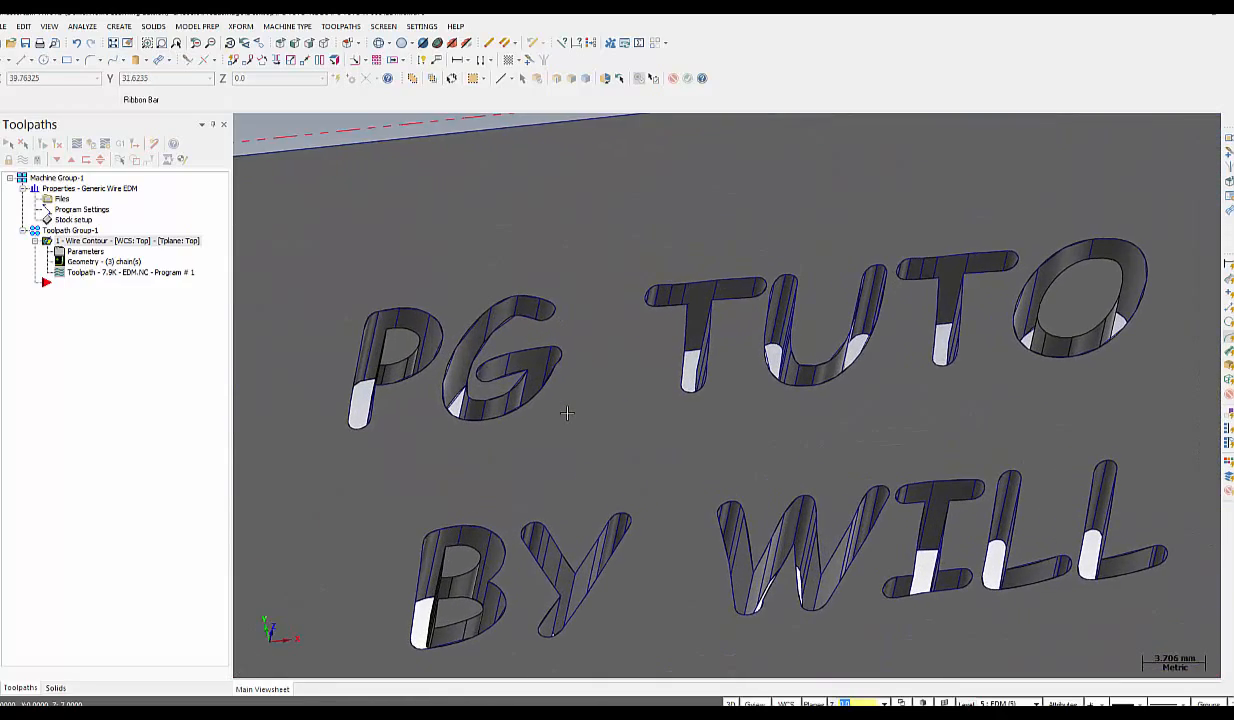
scroll(566, 412, down, 4)
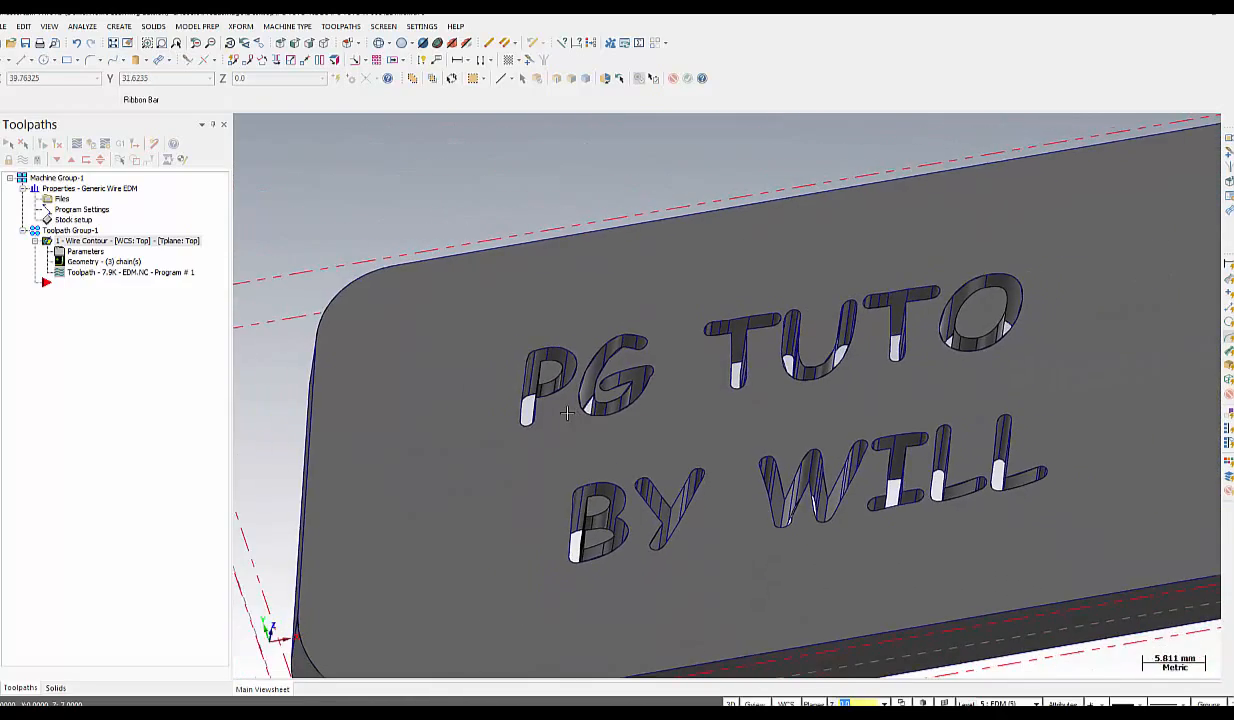
scroll(566, 412, up, 4)
scroll(566, 412, down, 4)
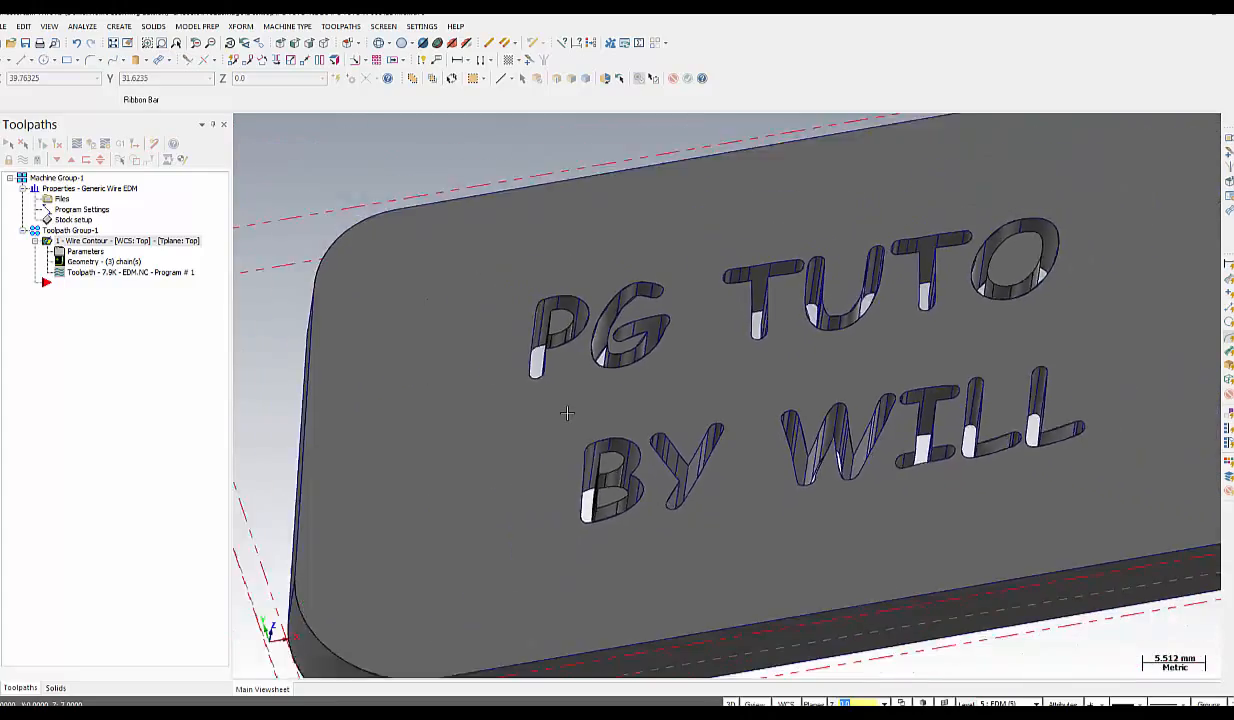
scroll(579, 412, up, 2)
scroll(579, 412, down, 4)
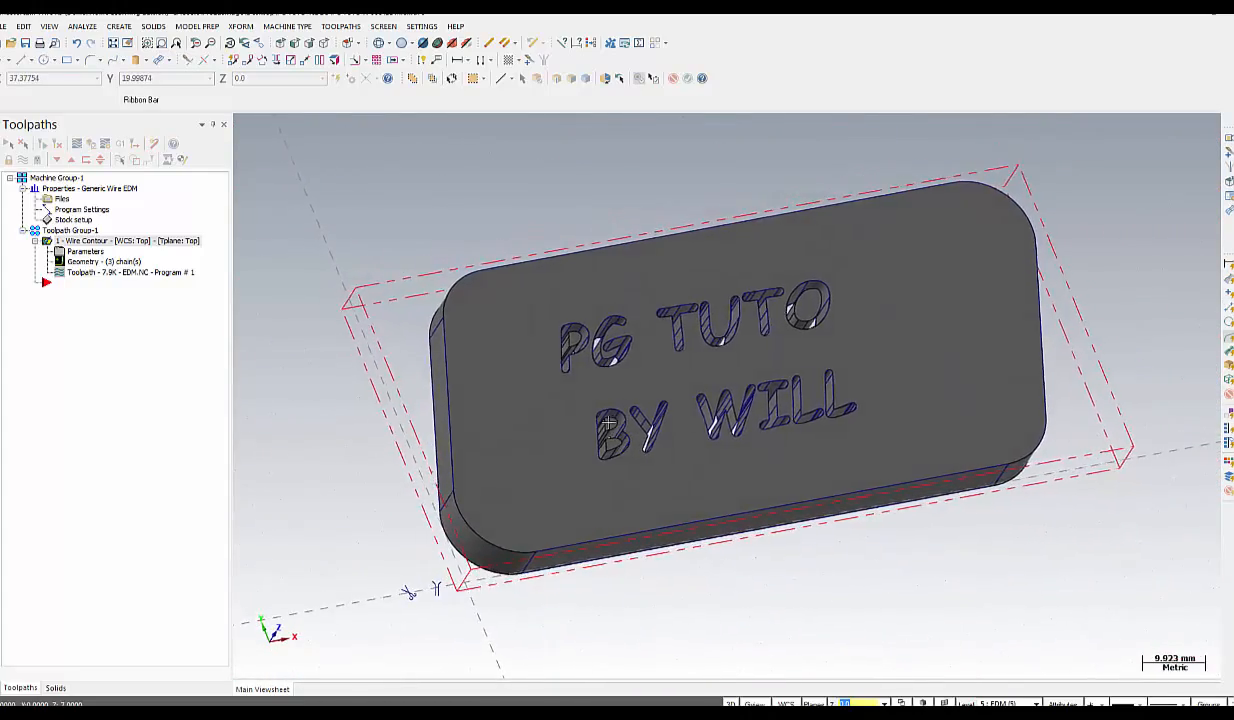
scroll(540, 401, up, 3)
scroll(540, 401, down, 3)
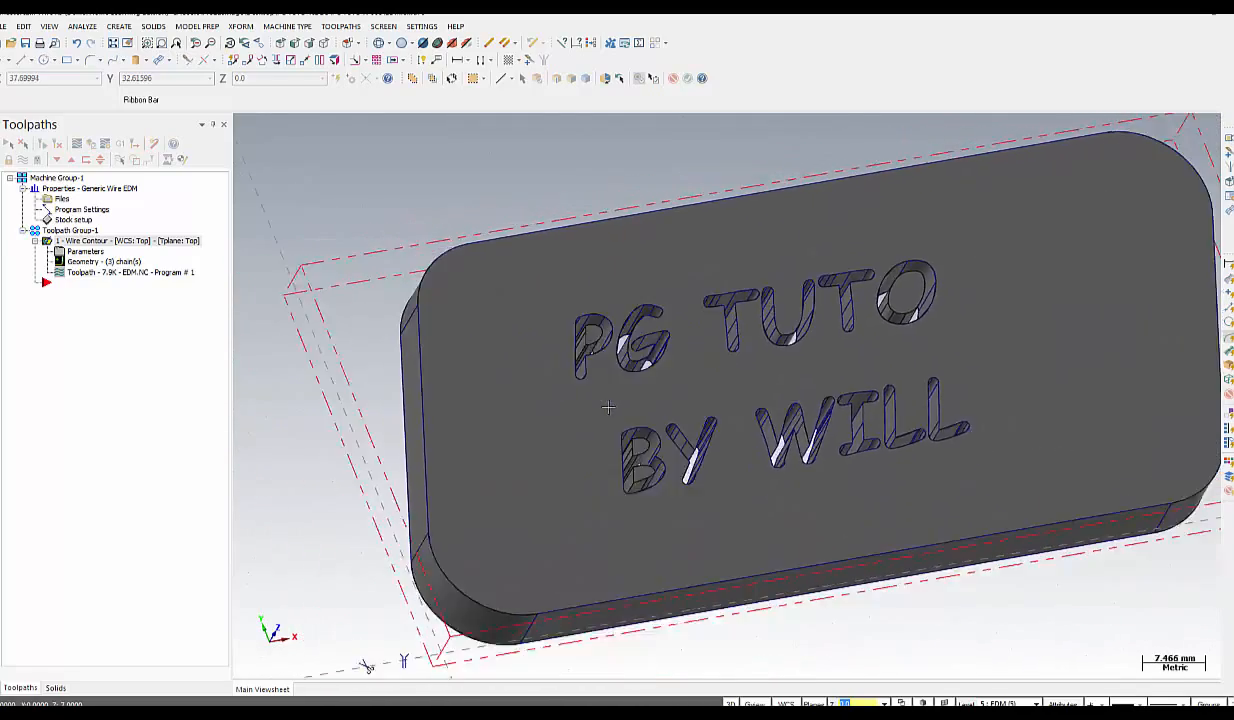
middle_drag(832, 397, 741, 428)
scroll(698, 418, up, 5)
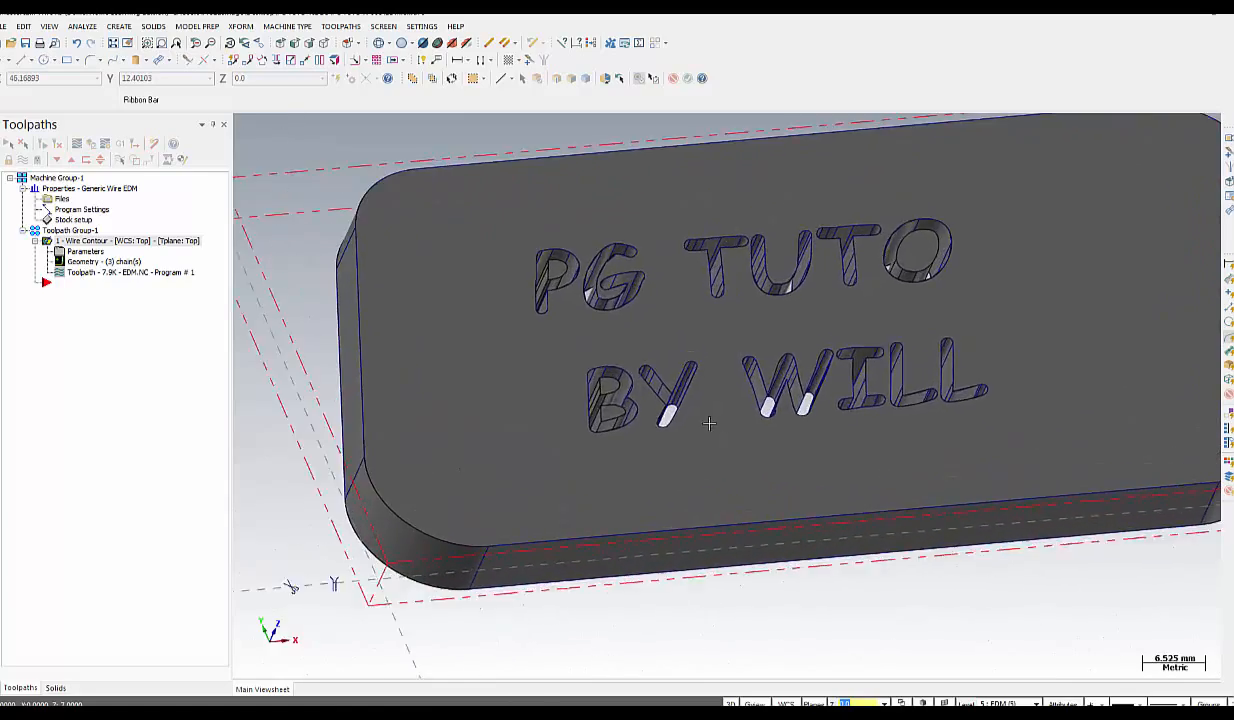
scroll(698, 418, down, 3)
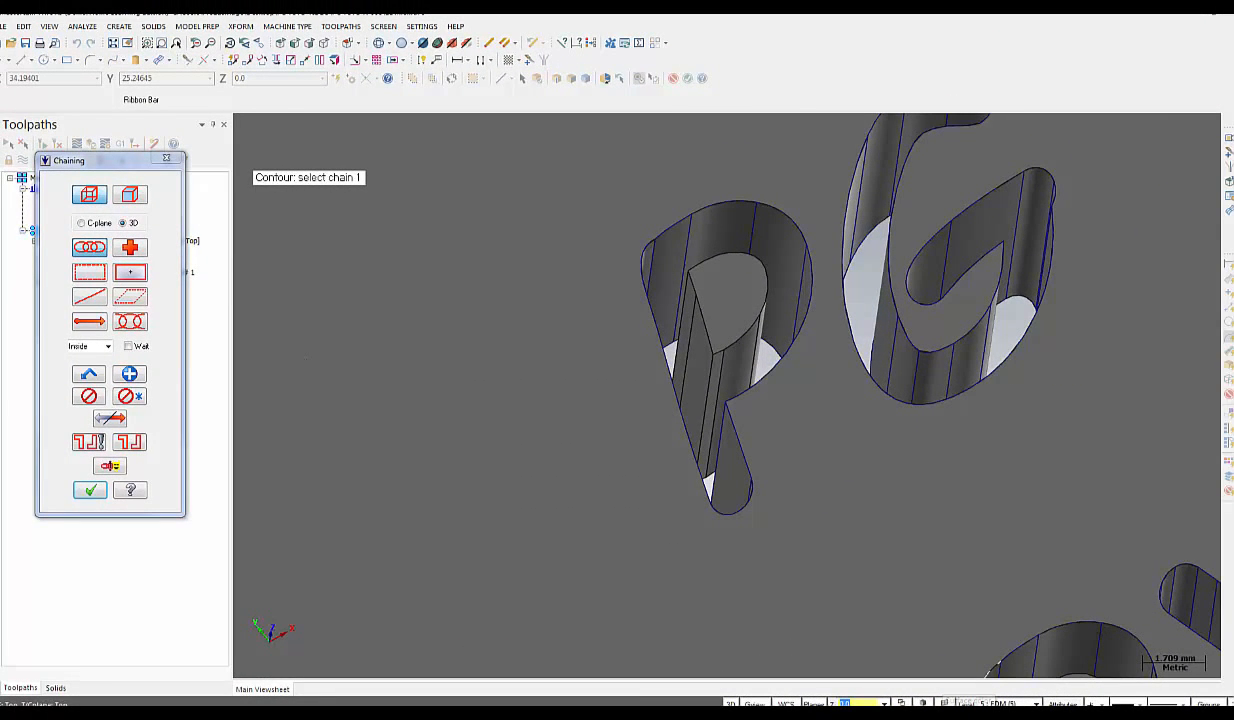
Change the color of the upper outer outline of the letter P to yellow, color 14
click(923, 704)
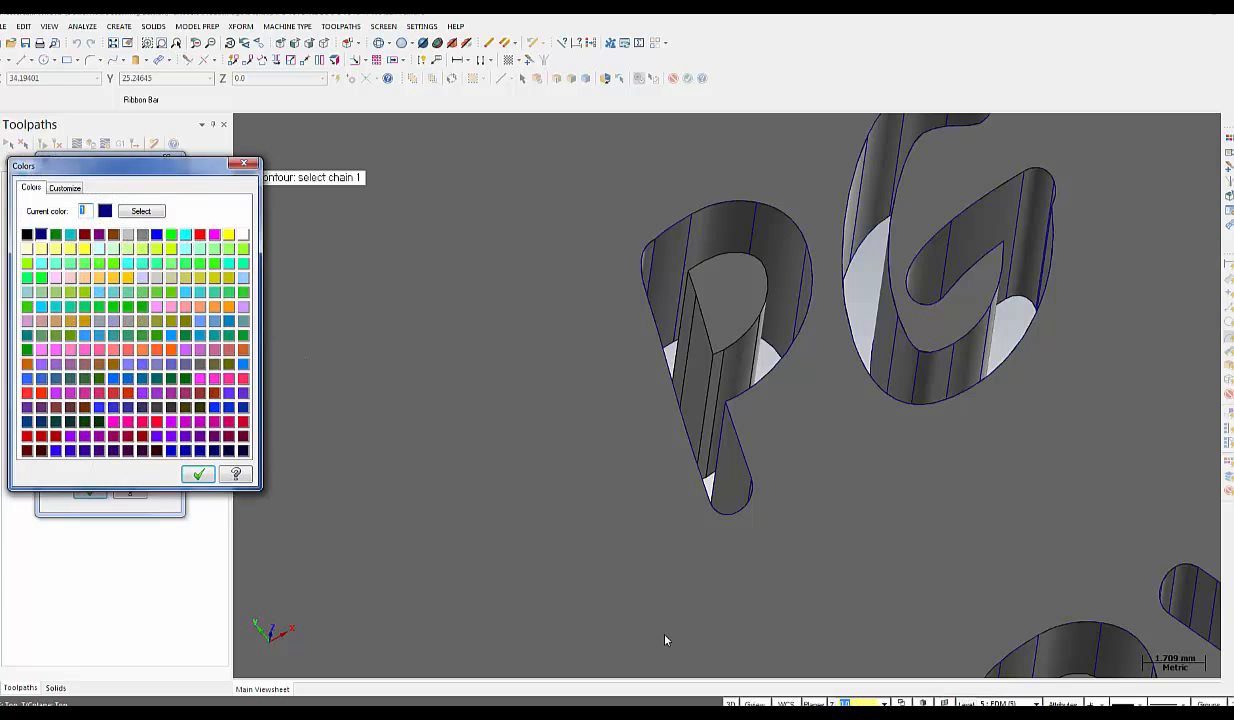
click(228, 235)
click(199, 474)
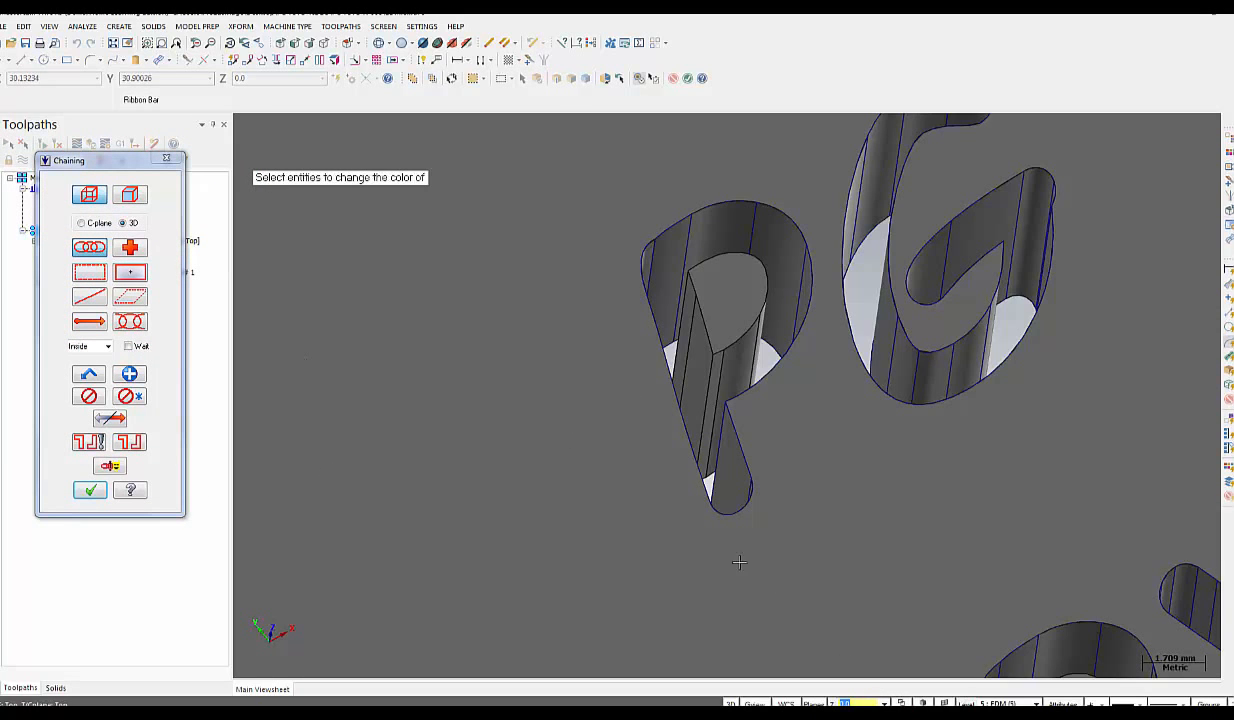
click(688, 412)
click(667, 352)
click(646, 286)
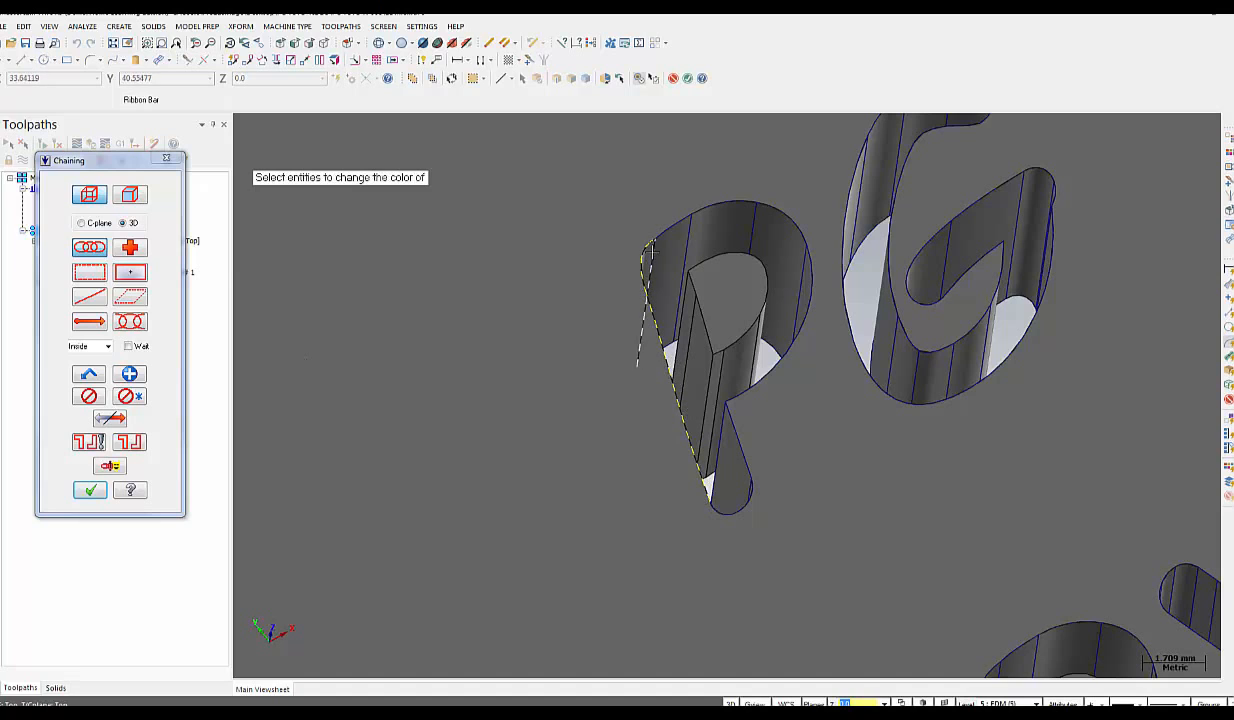
click(705, 211)
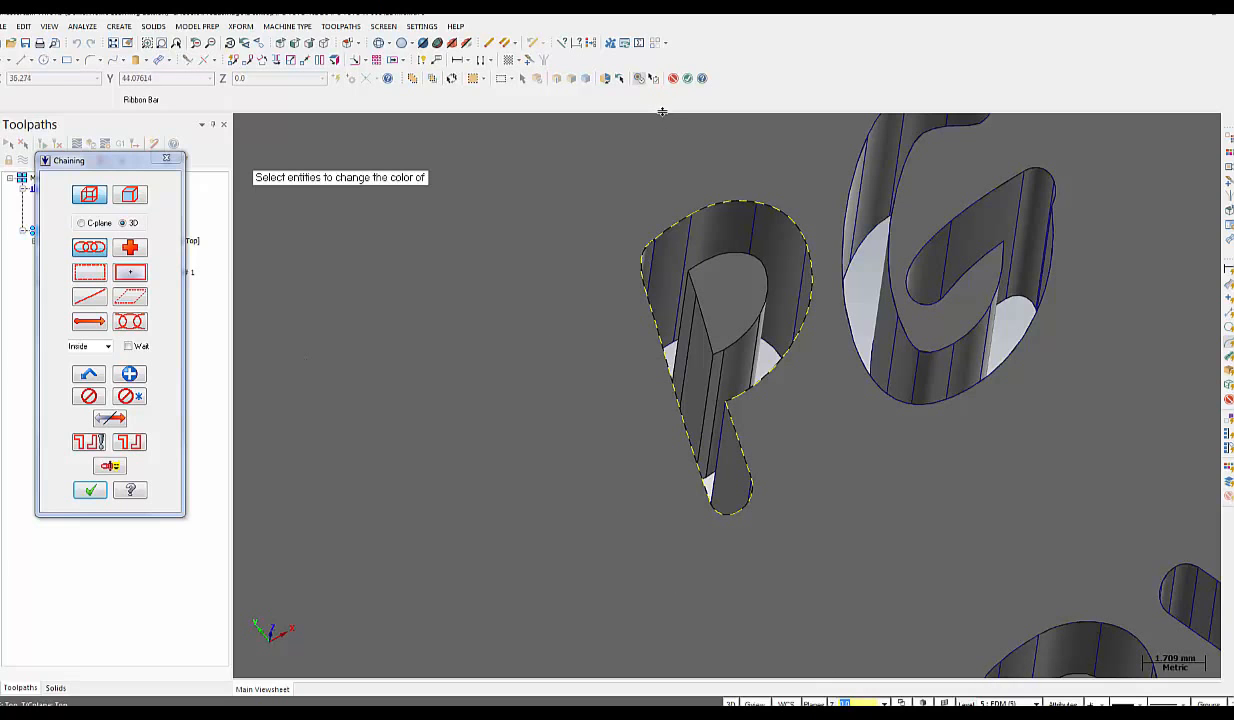
click(661, 79)
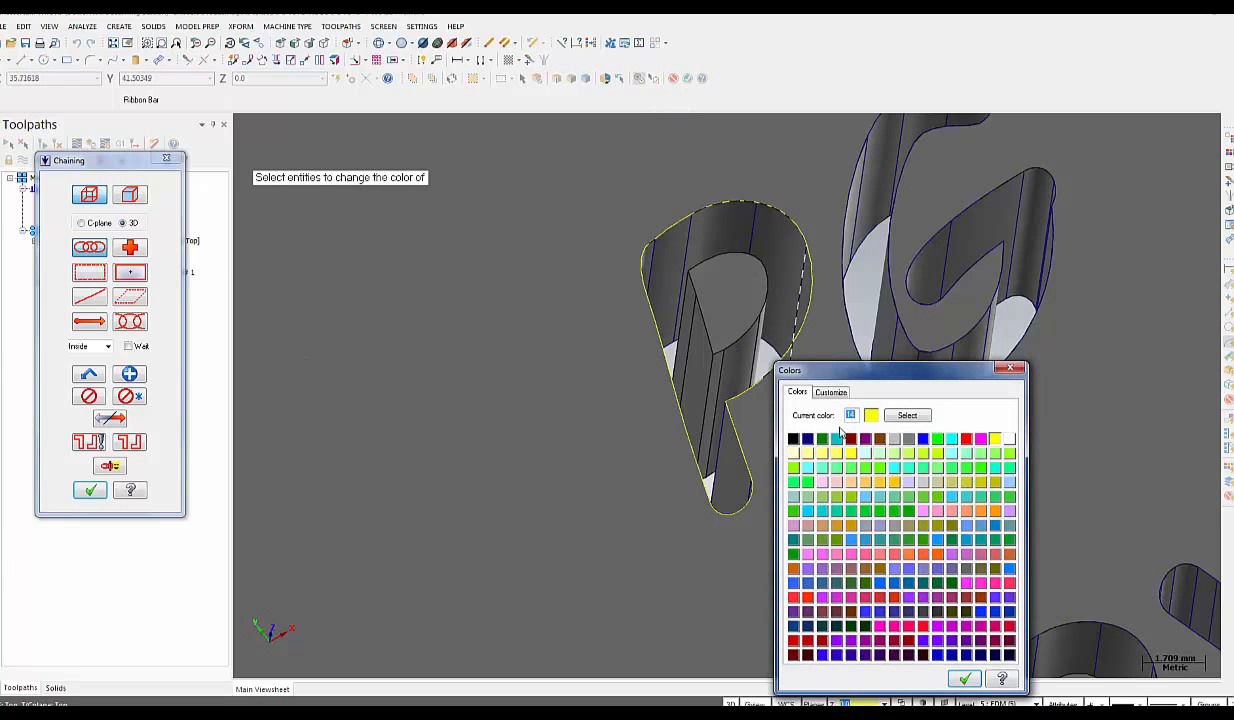
click(955, 675)
Restrict chaining with a color mask that allows only yellow, color 14, and accept the chaining options
middle_drag(623, 607, 588, 515)
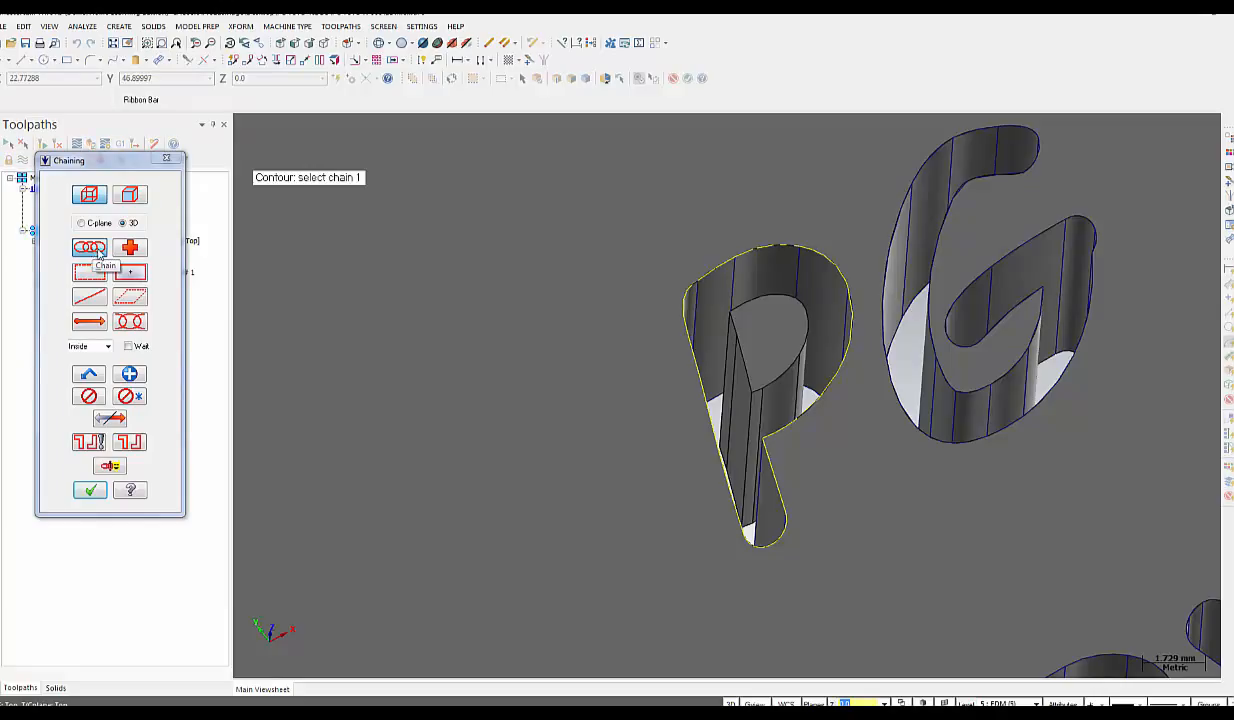
click(98, 254)
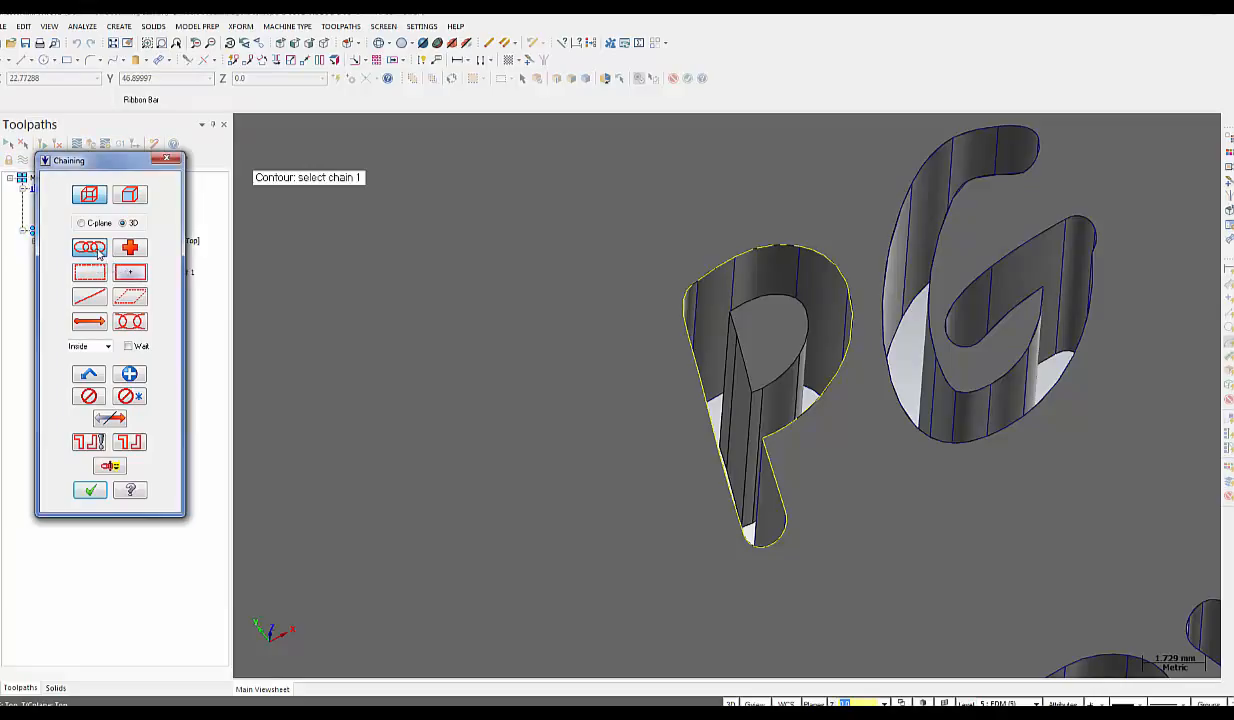
click(109, 467)
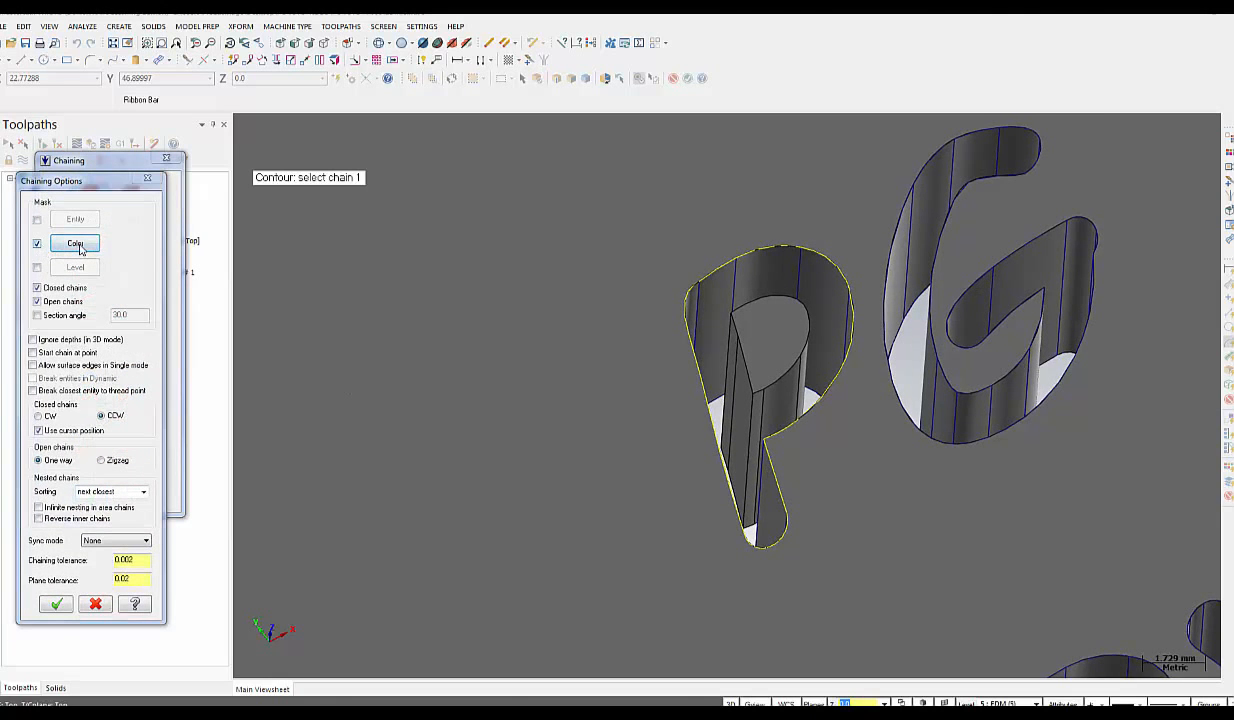
click(78, 244)
click(28, 204)
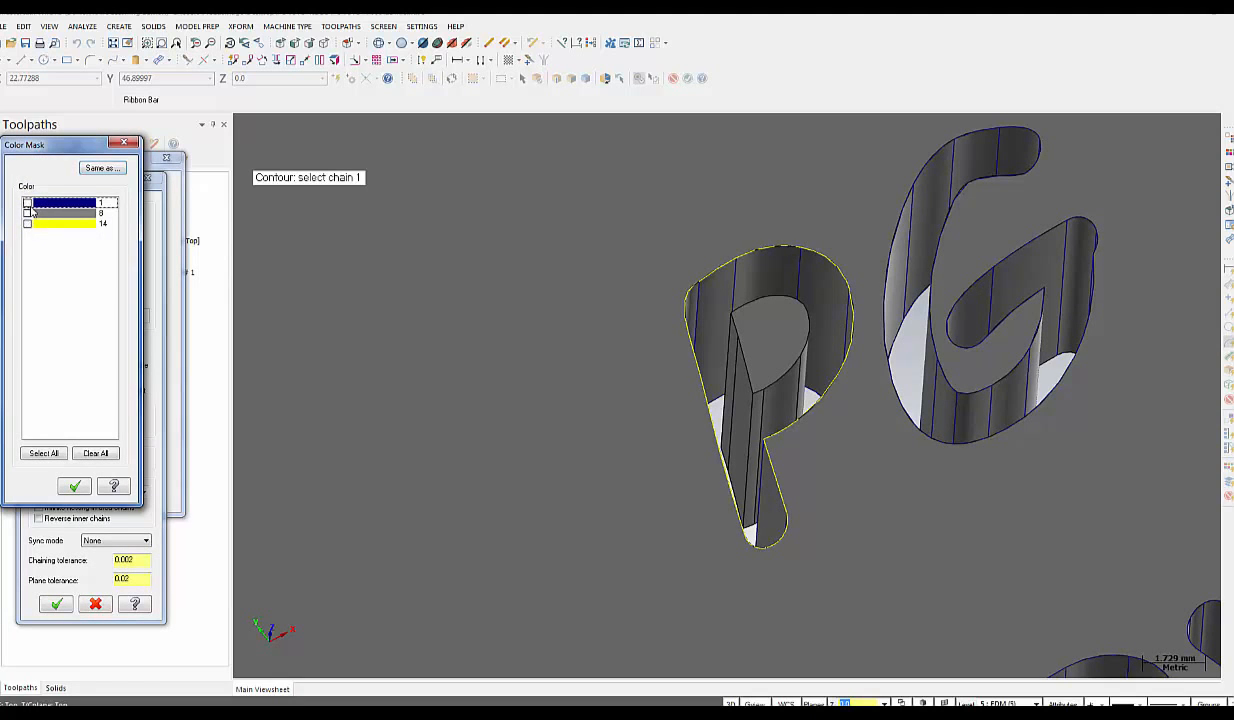
click(28, 224)
click(58, 456)
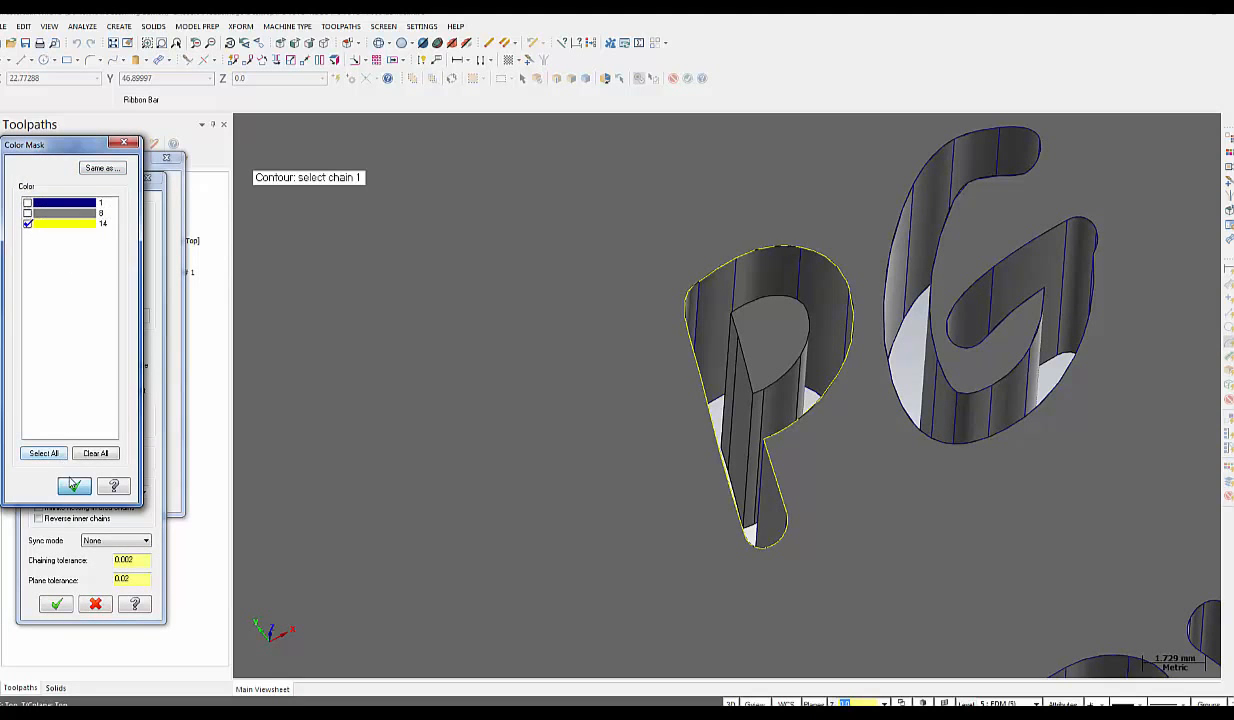
click(74, 486)
click(58, 604)
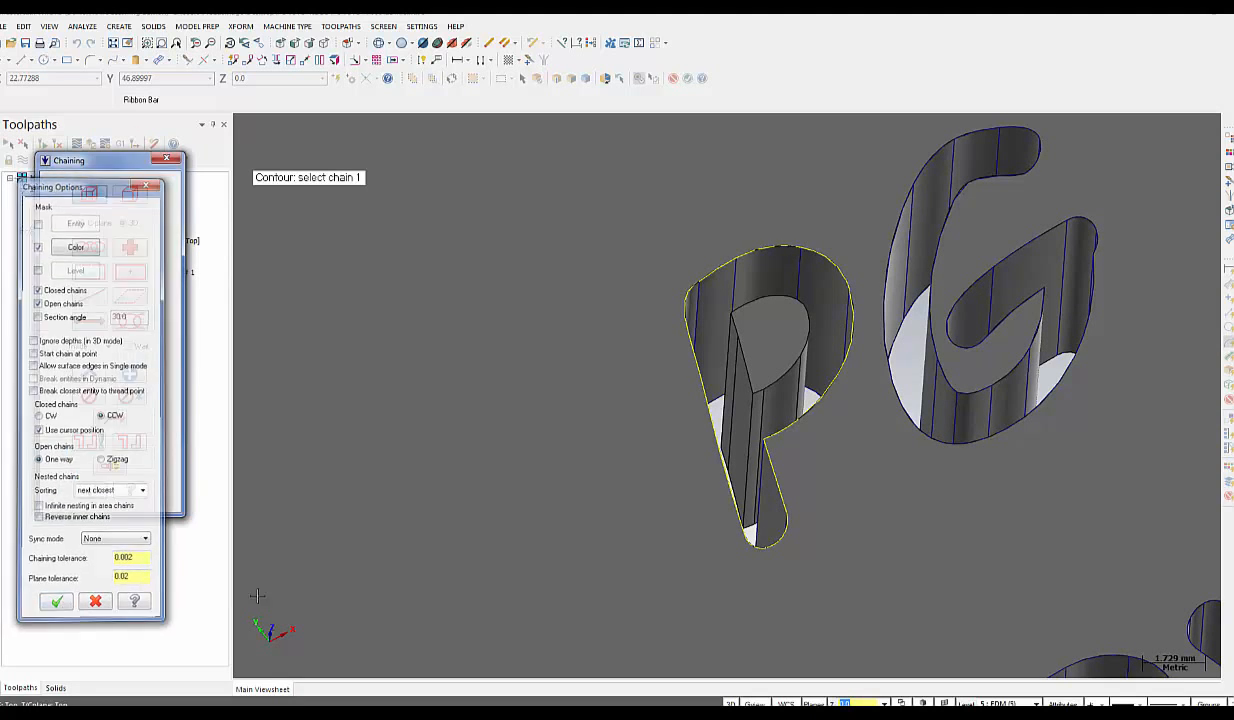
Chain the yellow outer outline of the letter P and accept it for a second wire contour operation
click(735, 495)
middle_drag(735, 495, 699, 527)
click(89, 490)
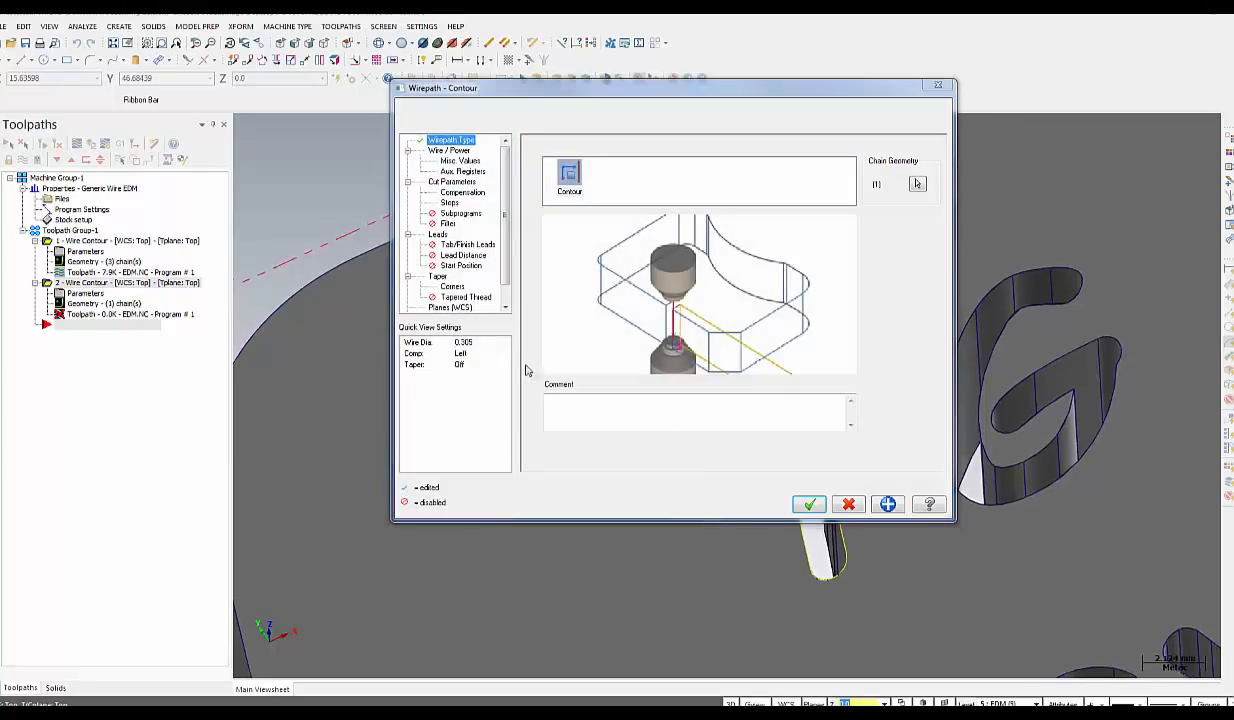
Review the wire and power, compensation, stops, leads and taper settings of the letter P's wire contour operation
click(452, 150)
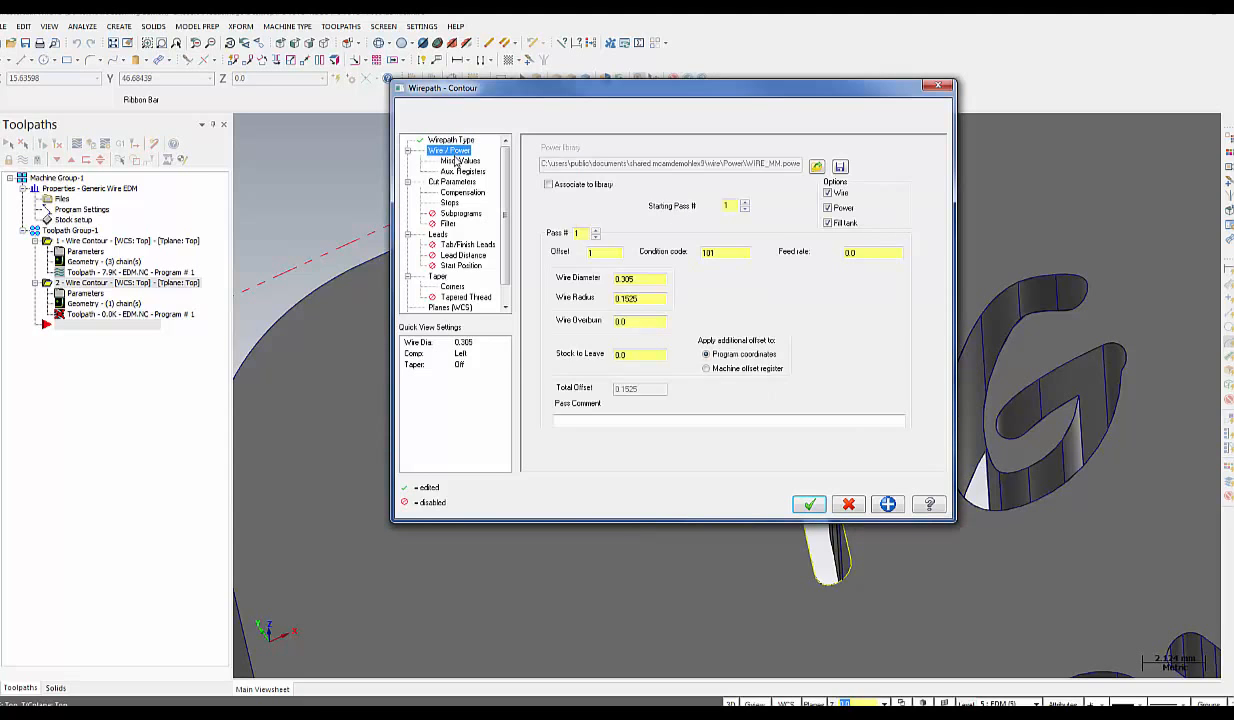
click(457, 160)
click(461, 172)
click(457, 151)
click(460, 193)
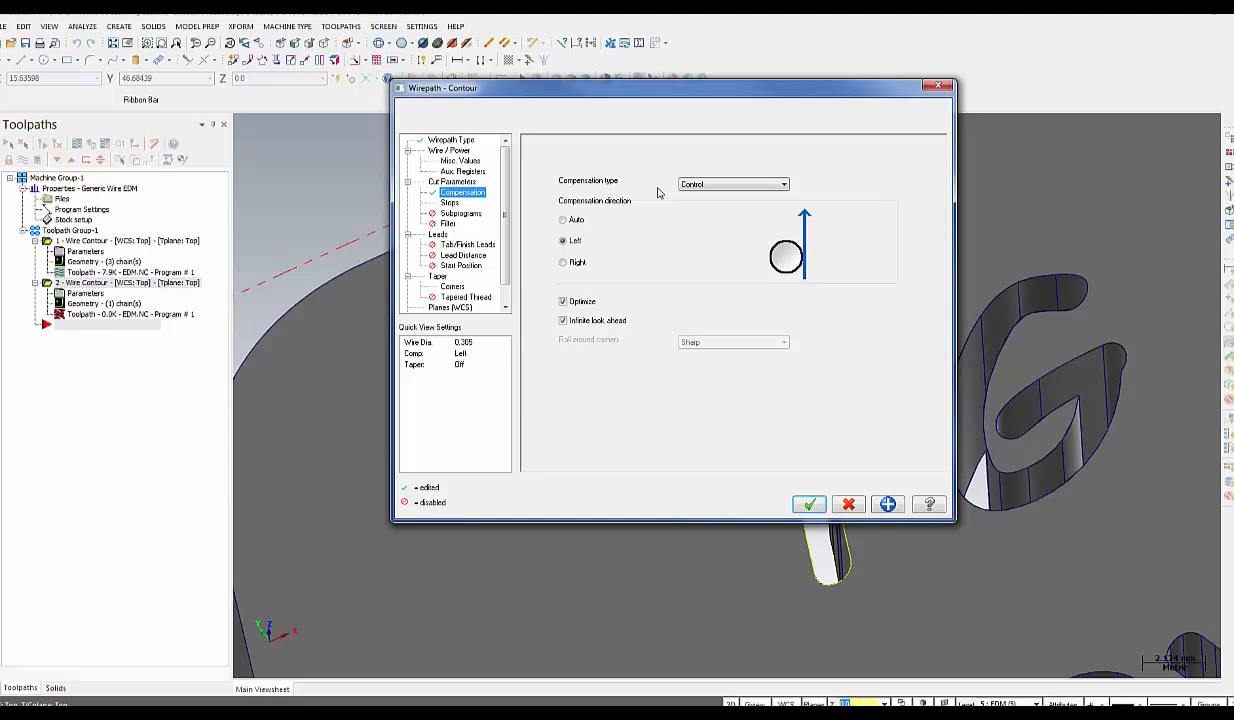
click(447, 203)
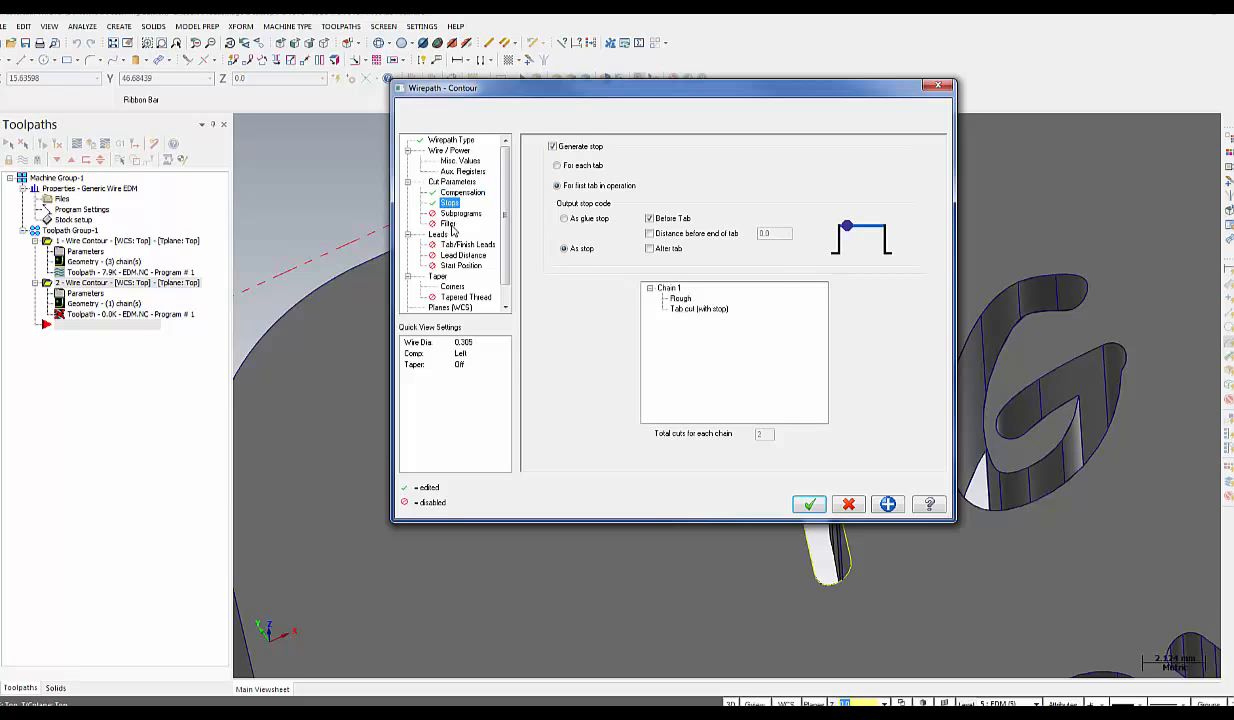
click(438, 234)
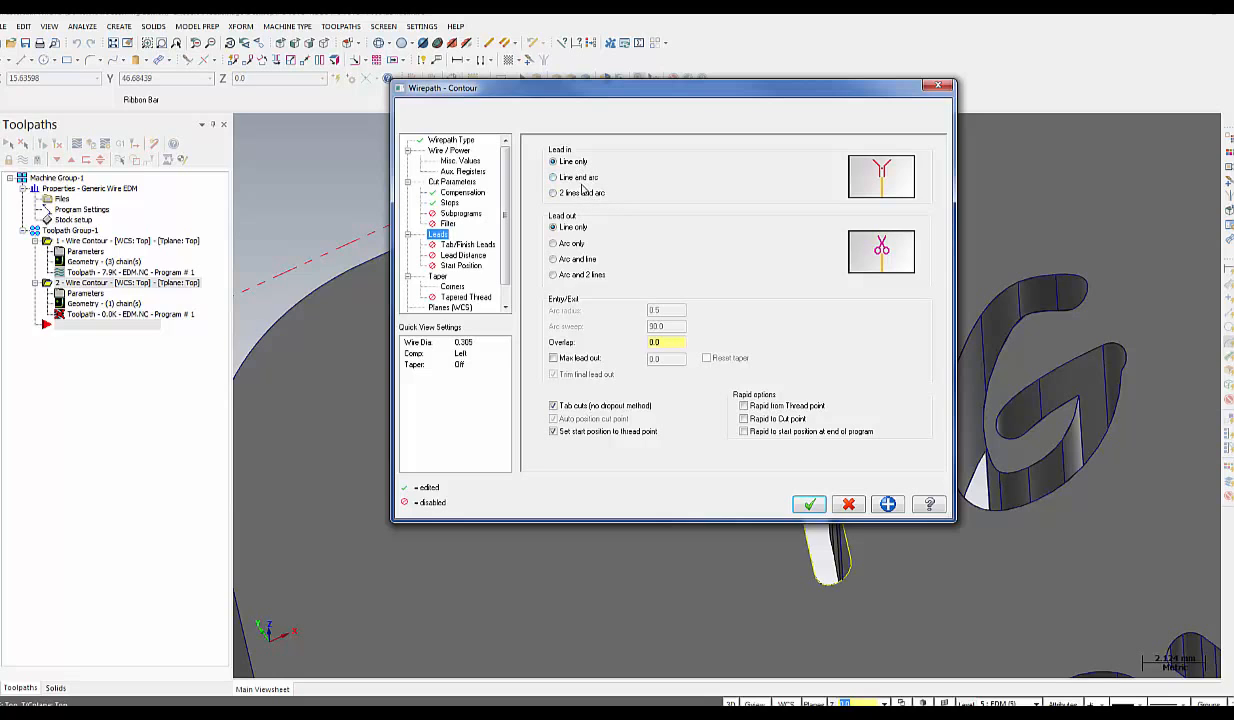
click(438, 276)
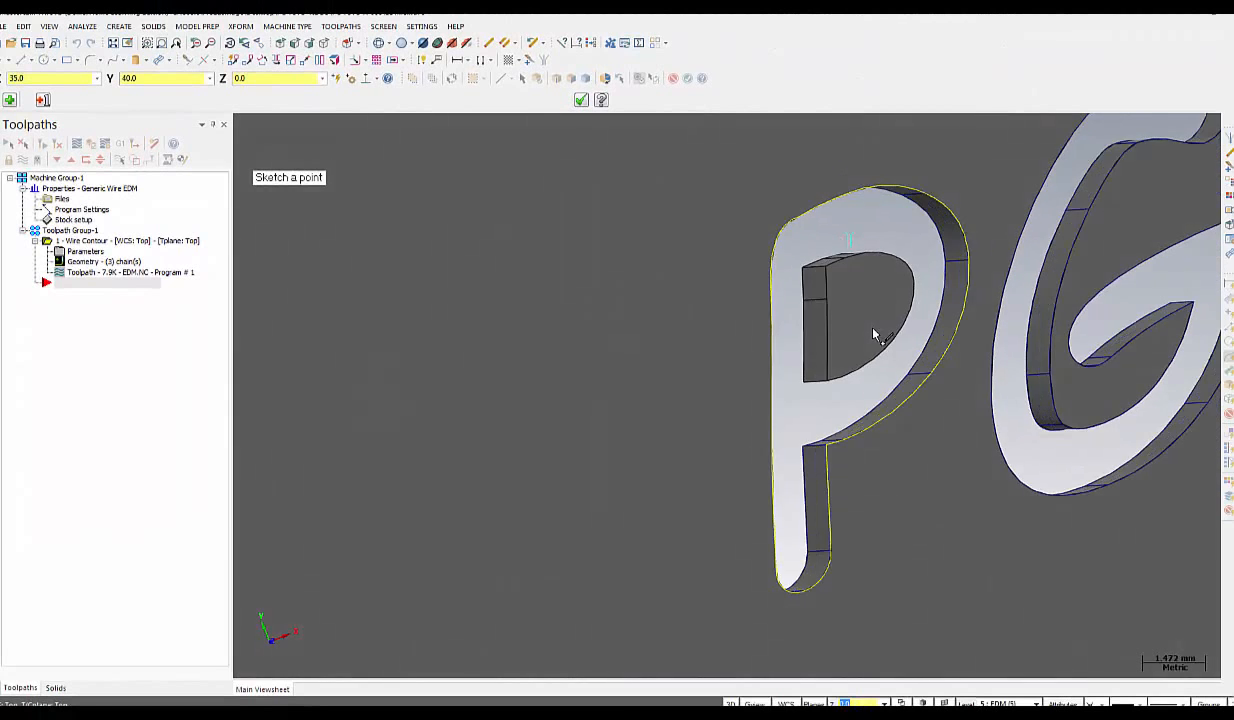
middle_drag(795, 335, 827, 344)
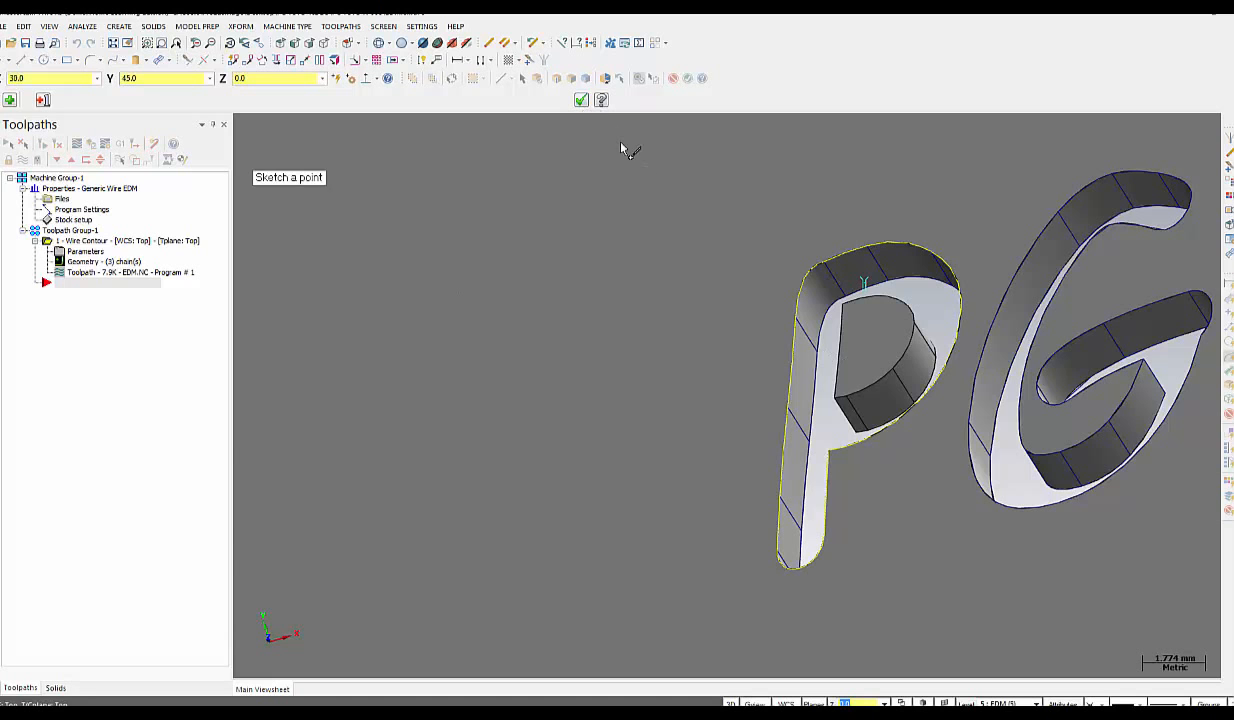
Start a new wire contour operation and pick the thread point at X35, Y40 on the letter P as its first chain
click(582, 100)
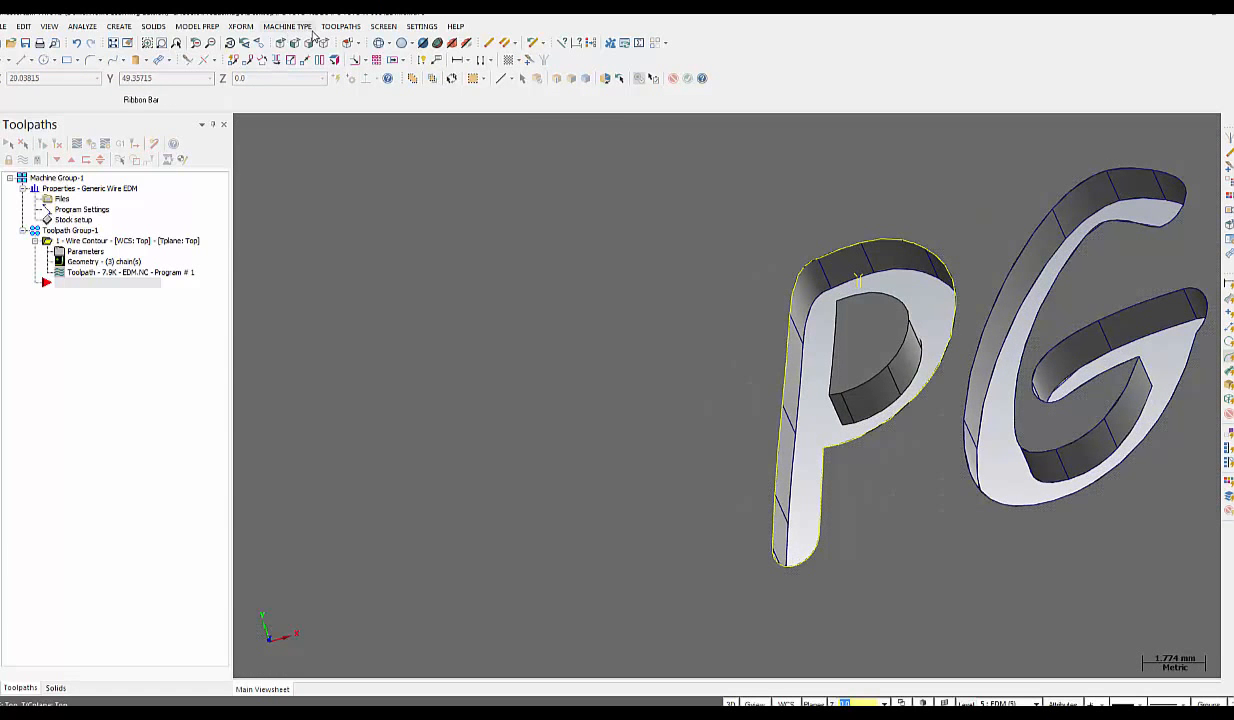
click(302, 27)
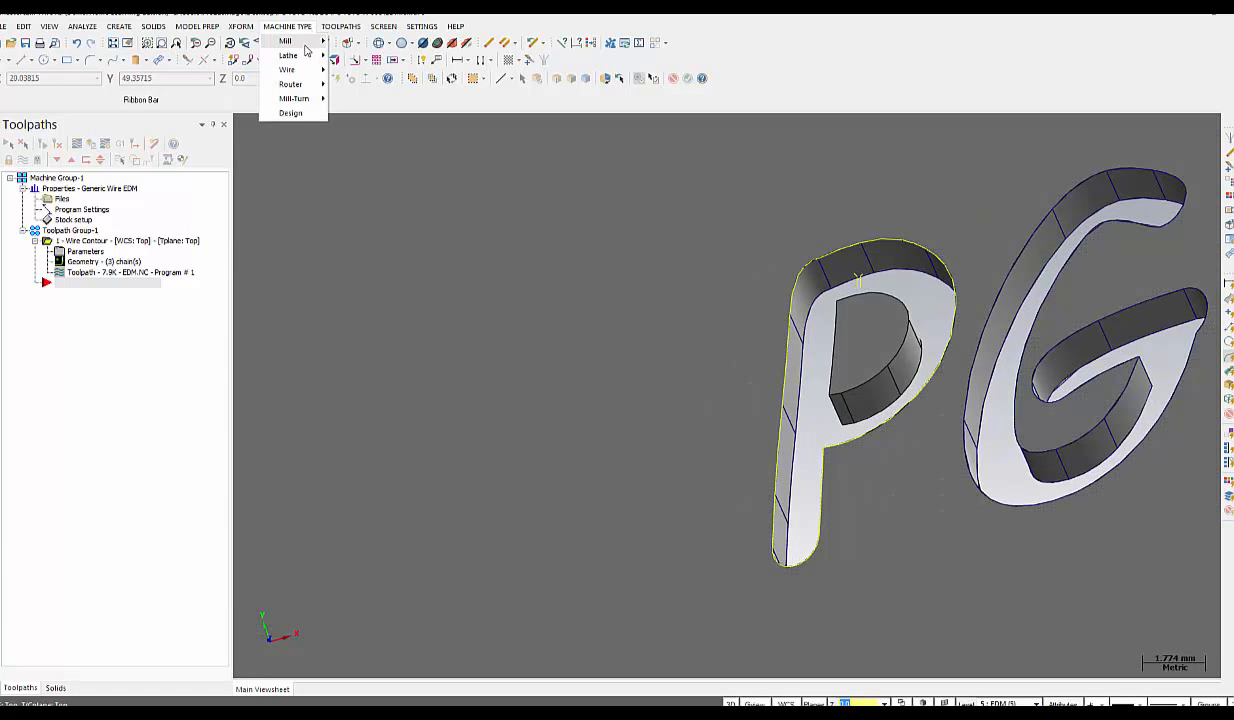
mouse_move(306, 56)
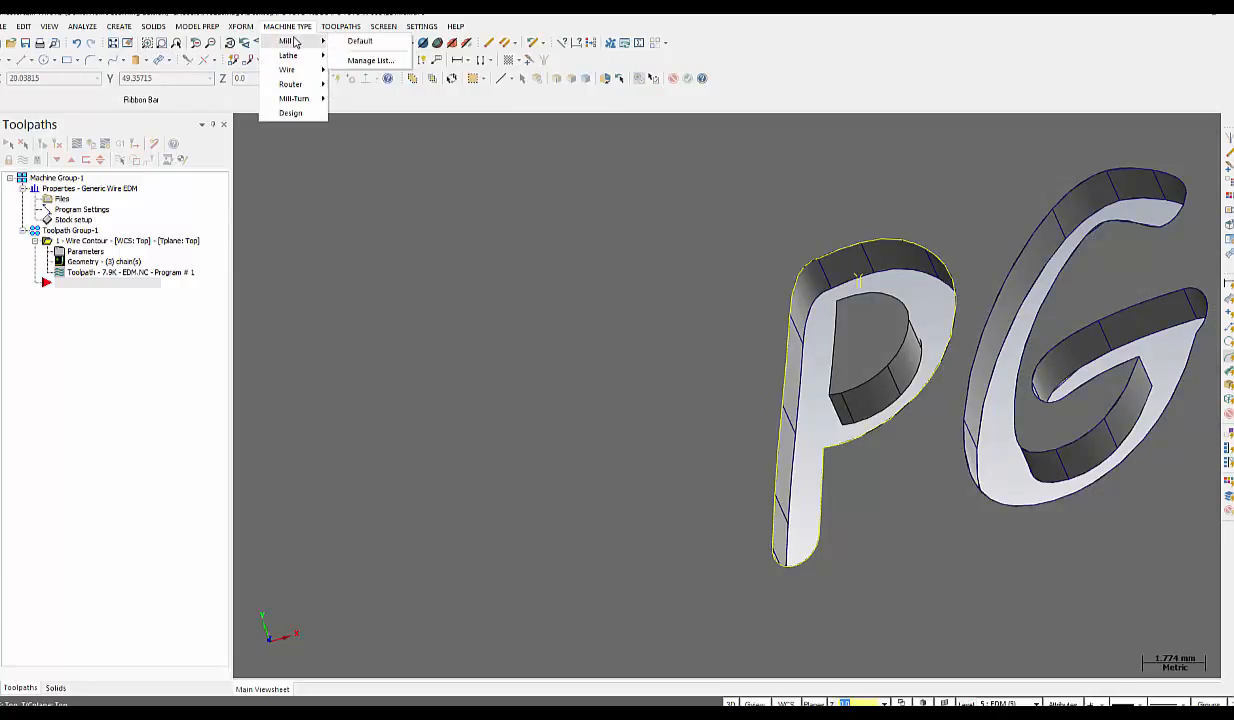
click(328, 36)
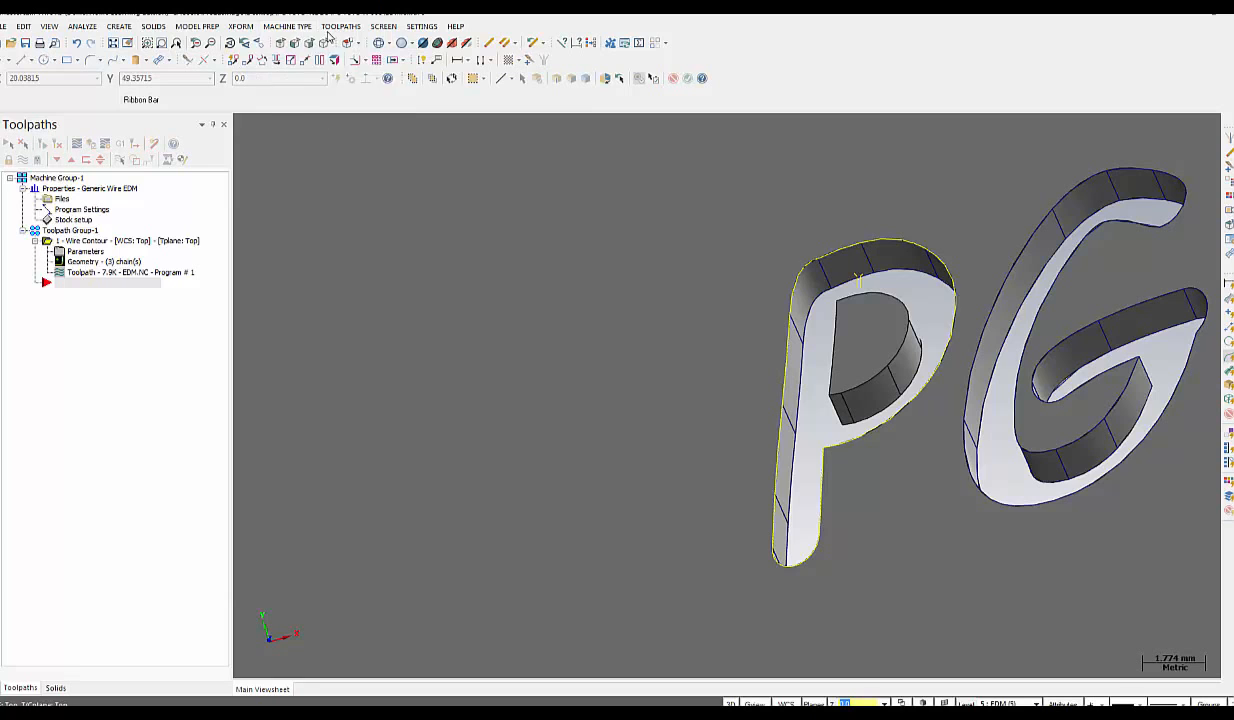
click(323, 45)
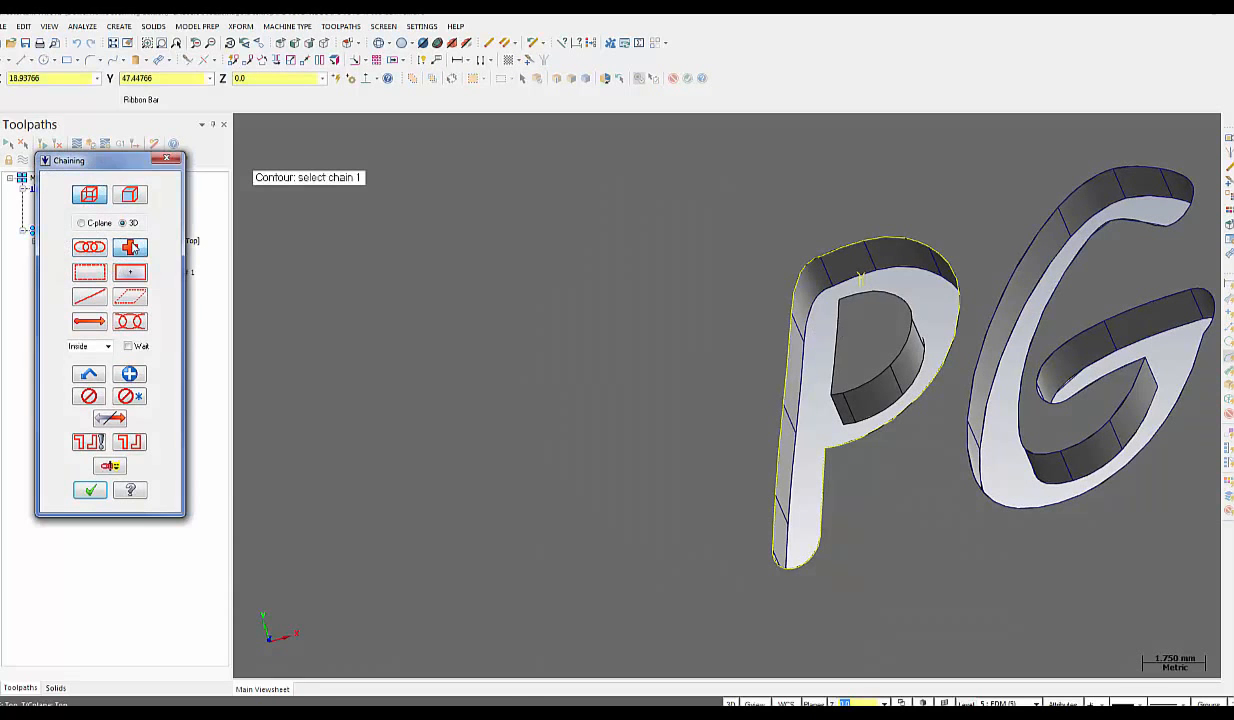
click(858, 280)
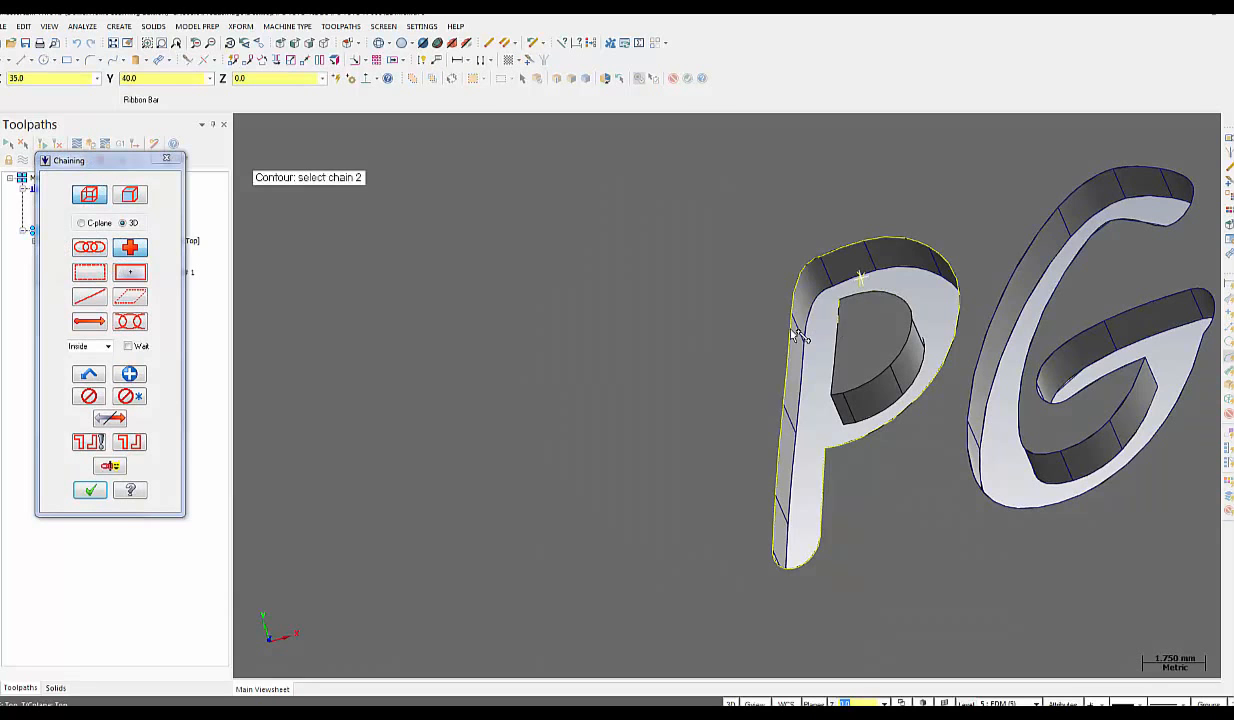
Accept the chaining options with the color mask and breaking at the thread point enabled, then chain the letter P's yellow outer outline
middle_drag(797, 335, 268, 266)
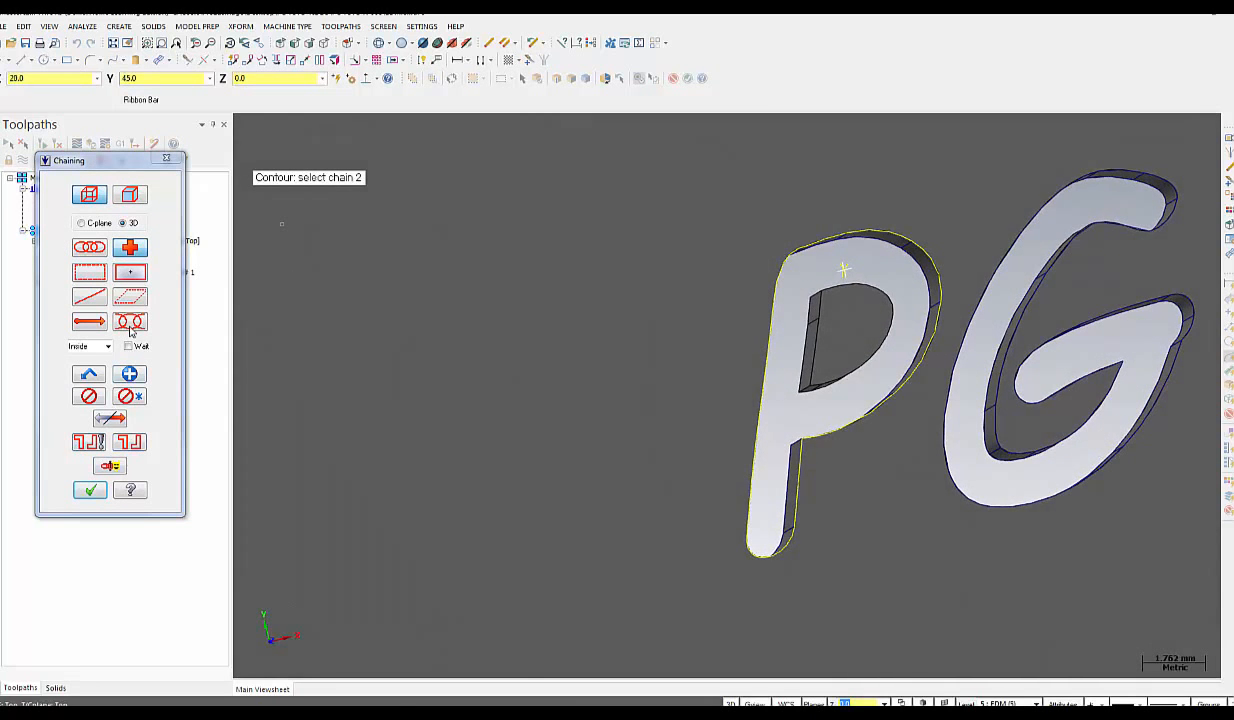
click(109, 467)
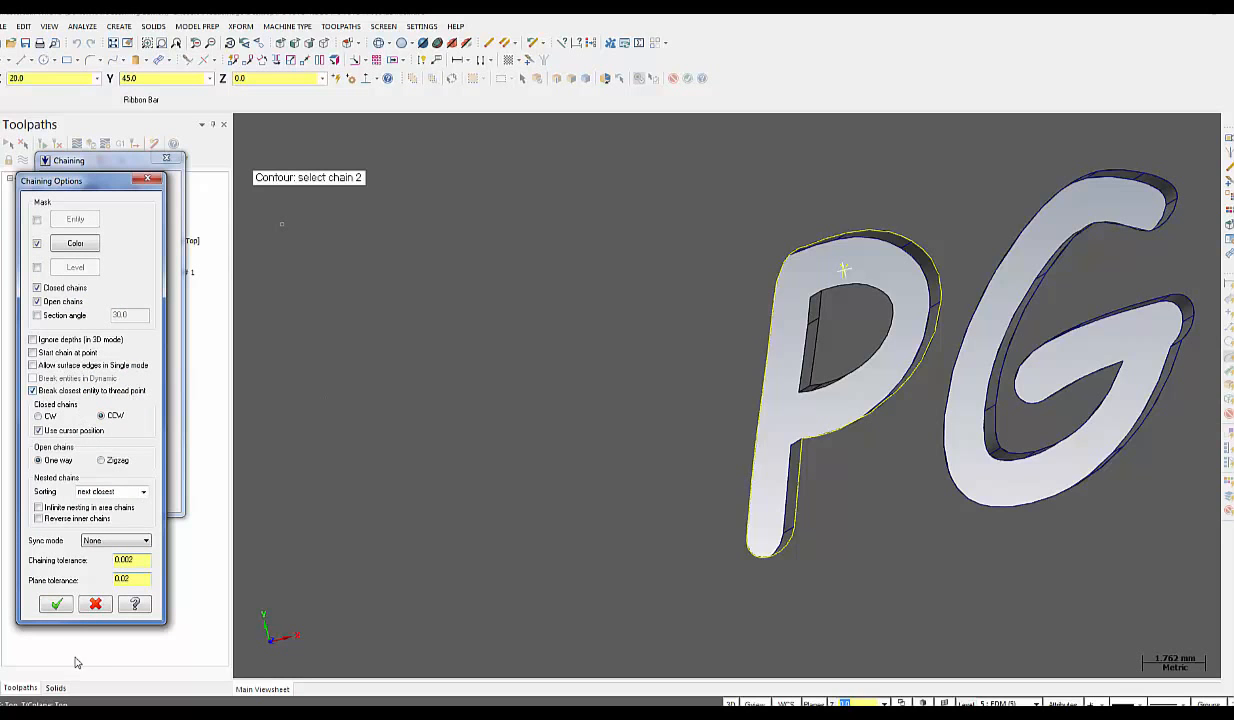
click(57, 604)
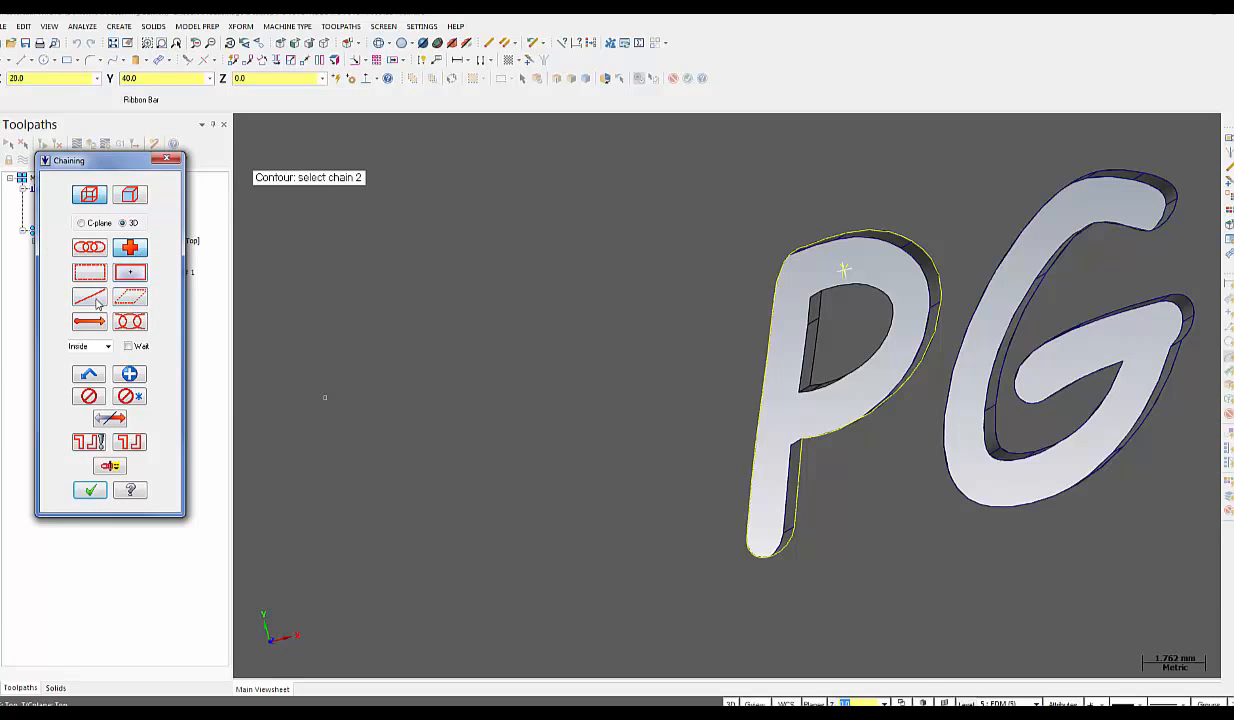
click(96, 252)
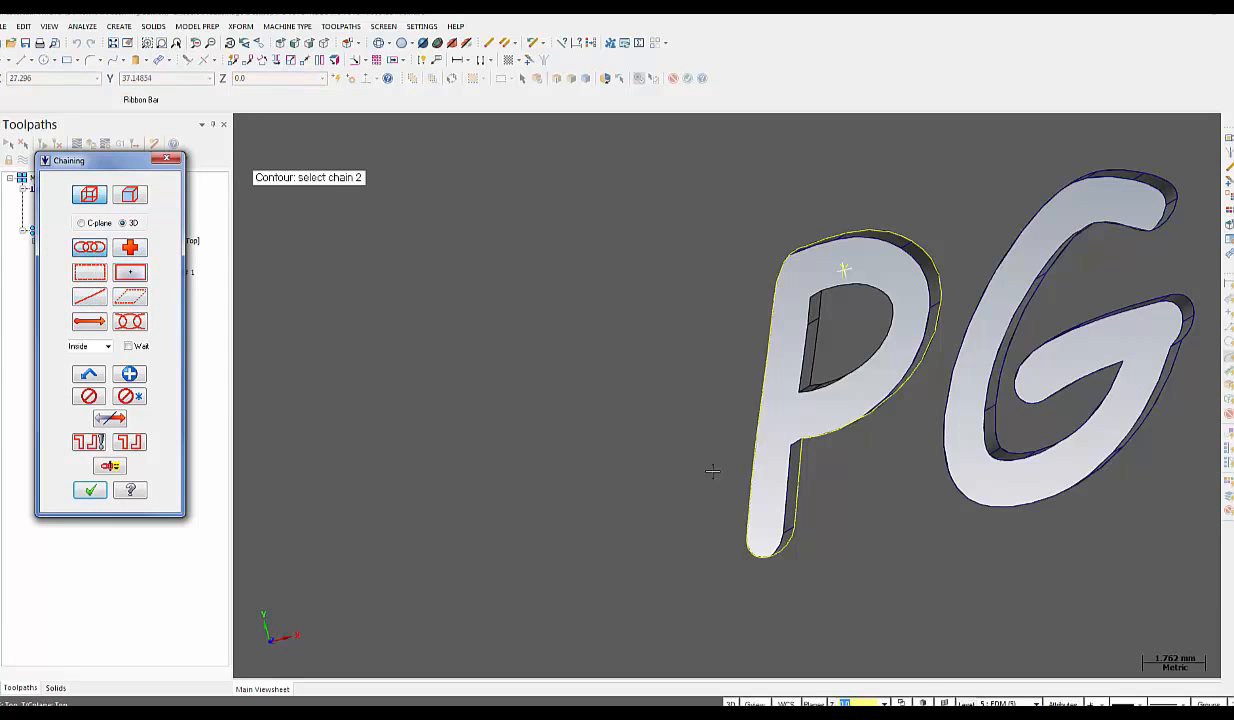
click(718, 515)
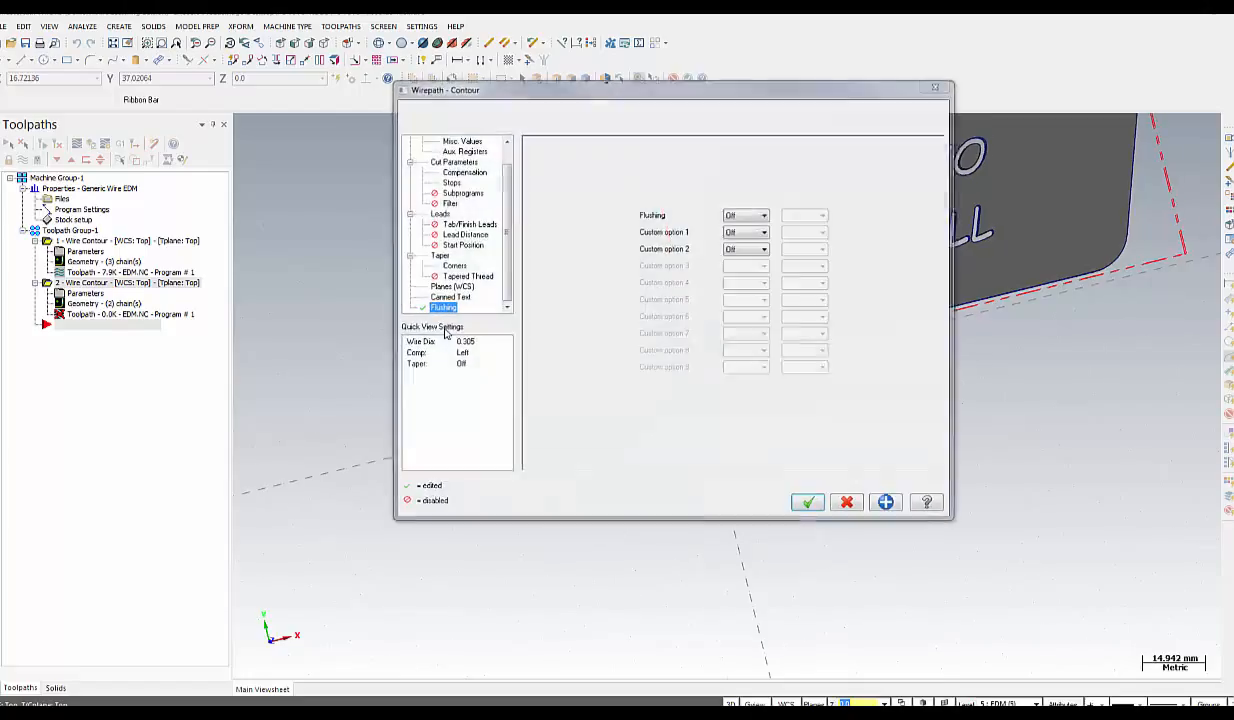
Set Flushing to On for the letter P's wire contour and accept the operation's parameters
scroll(485, 294, up, 1)
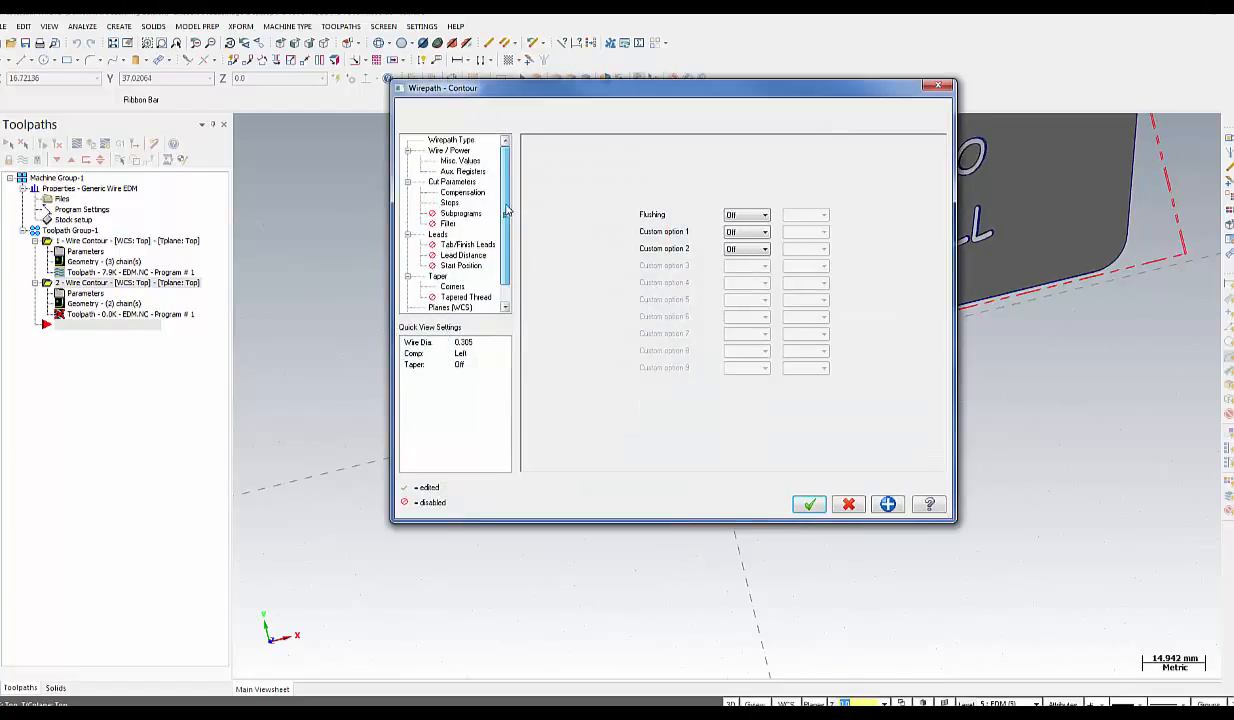
click(765, 216)
click(758, 235)
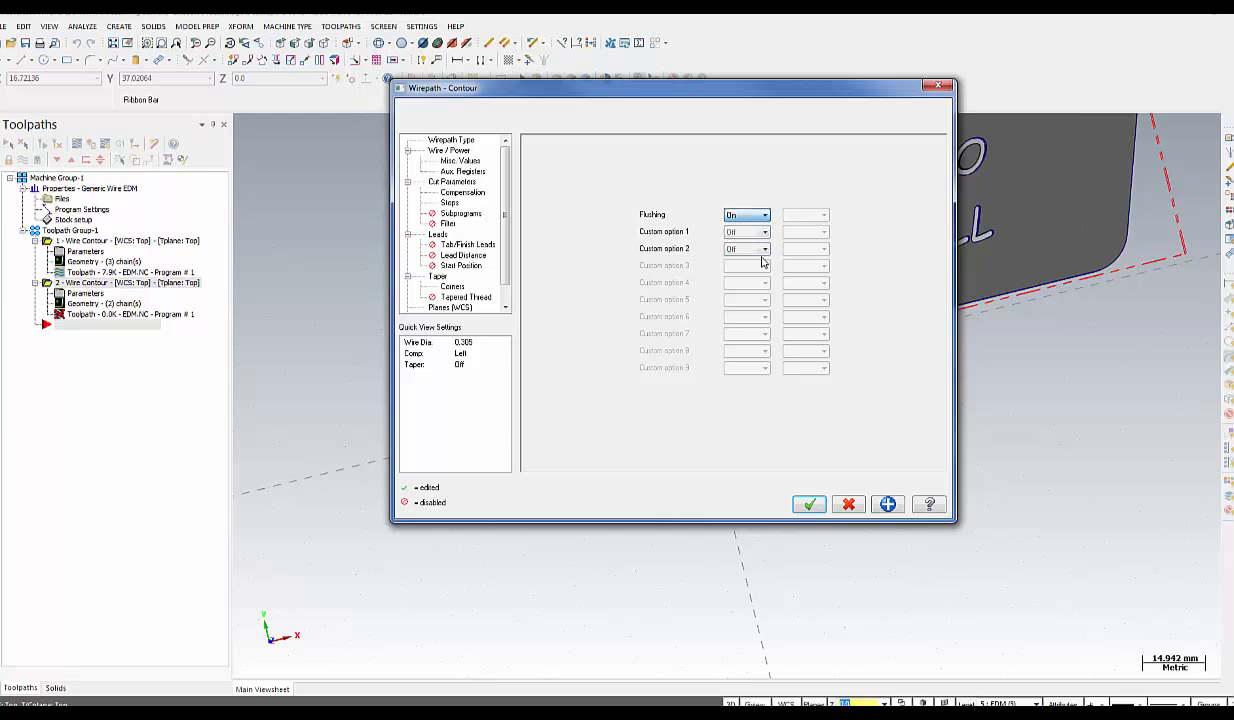
click(811, 503)
Check the chains of the second wire contour operation in the Chain Manager, accept them and regenerate its toolpath
click(104, 303)
scroll(551, 408, down, 2)
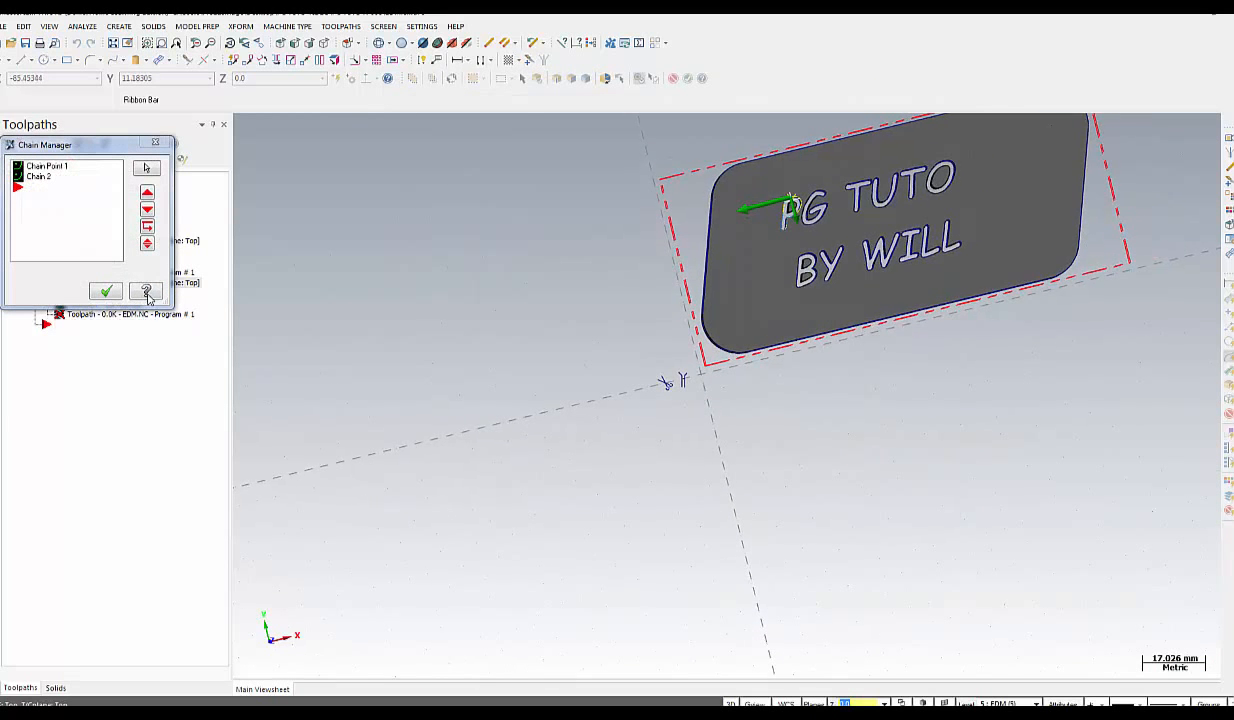
scroll(720, 295, up, 4)
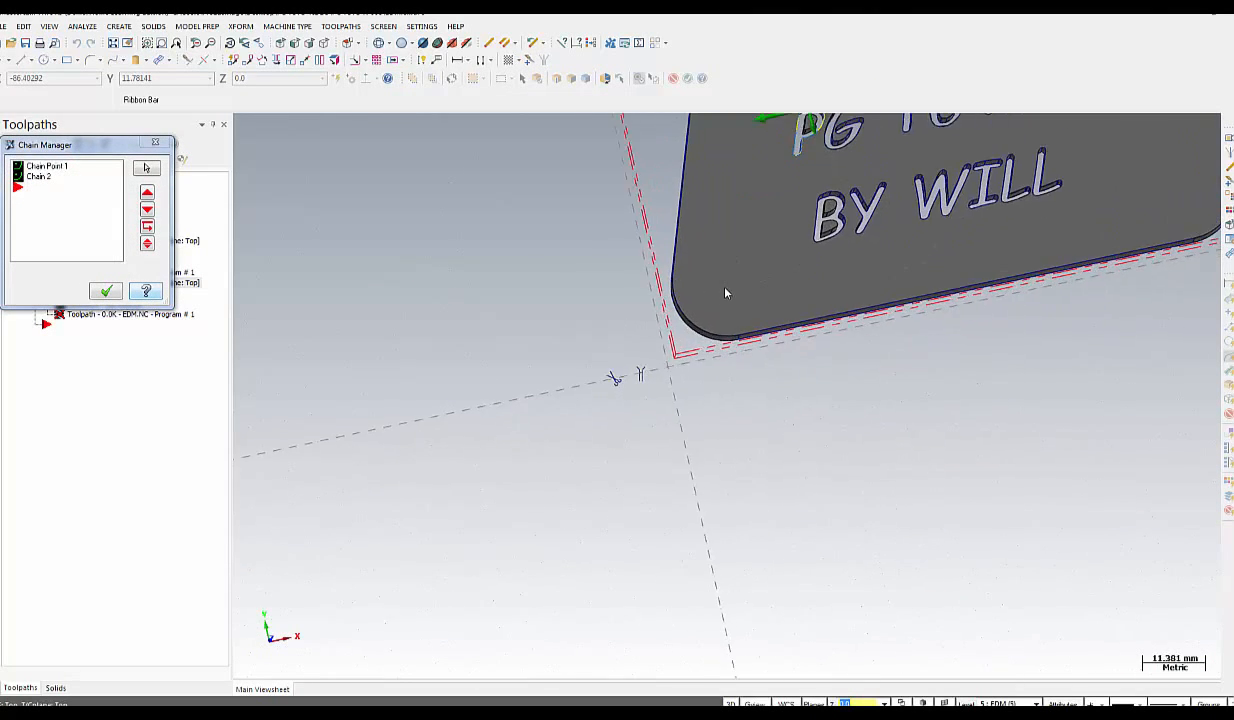
scroll(692, 321, up, 1)
click(106, 291)
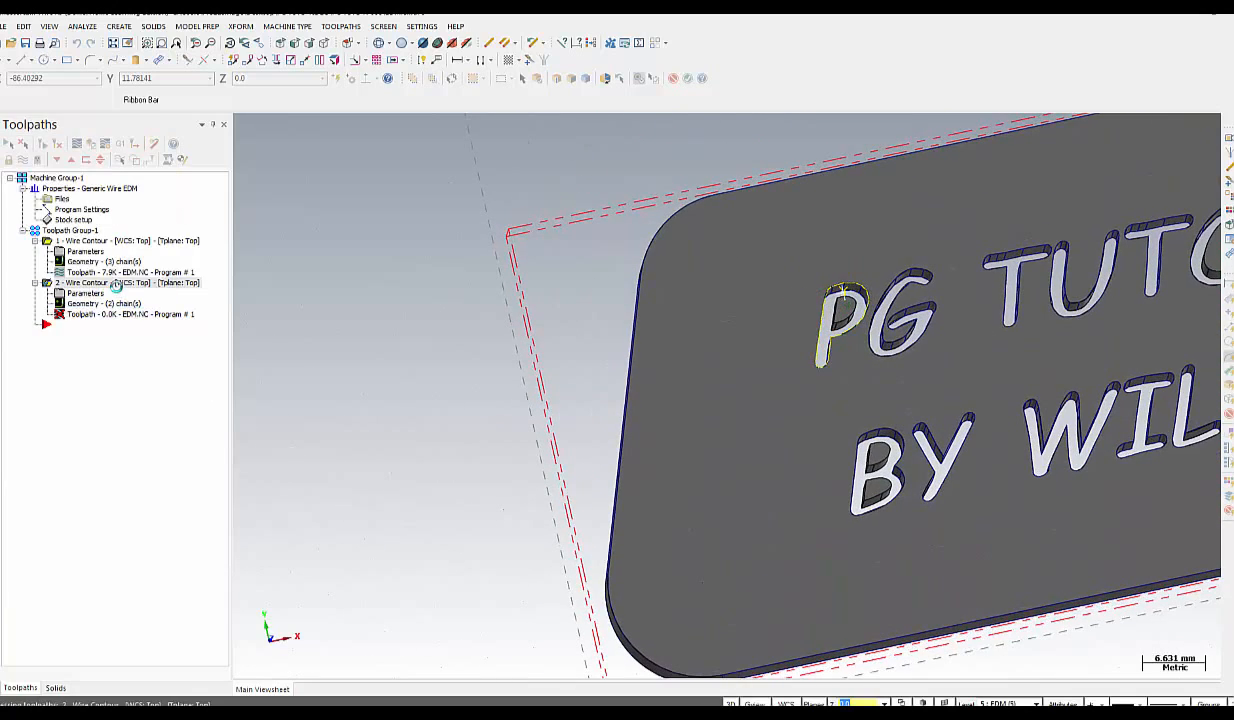
Examine the letter P's wire toolpath, play its backplot to the end and close the backplot
scroll(212, 322, down, 3)
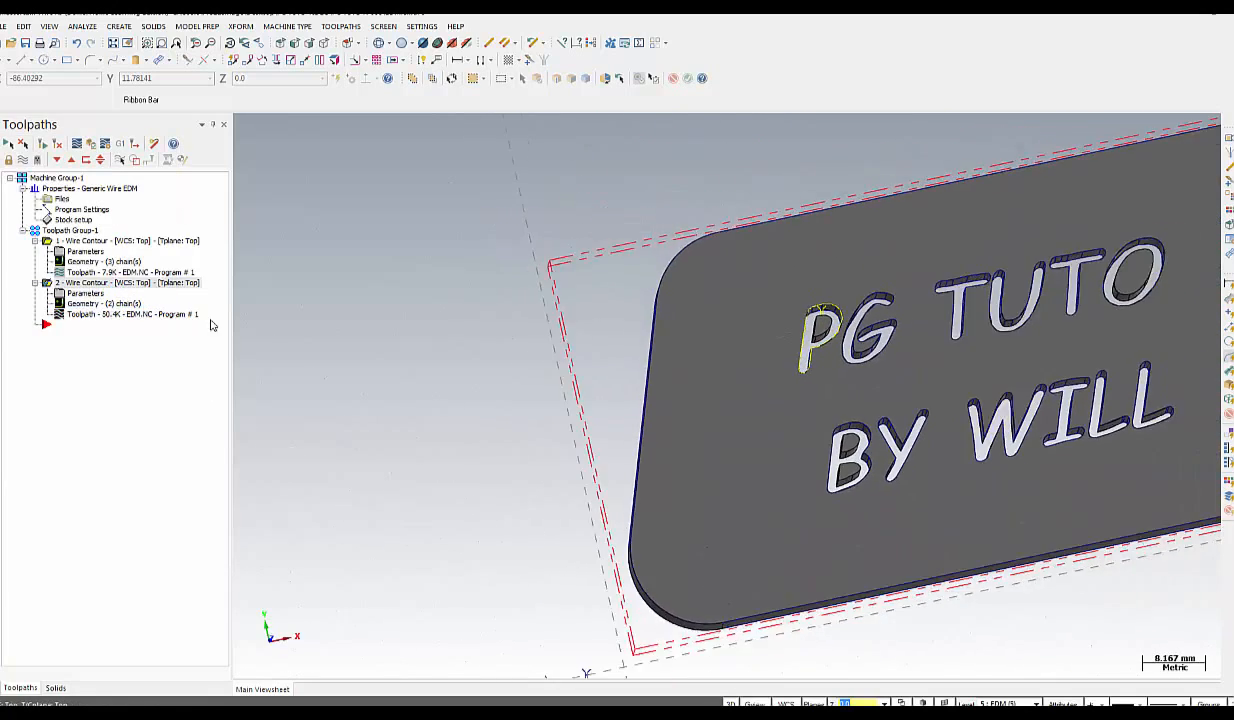
scroll(801, 371, up, 10)
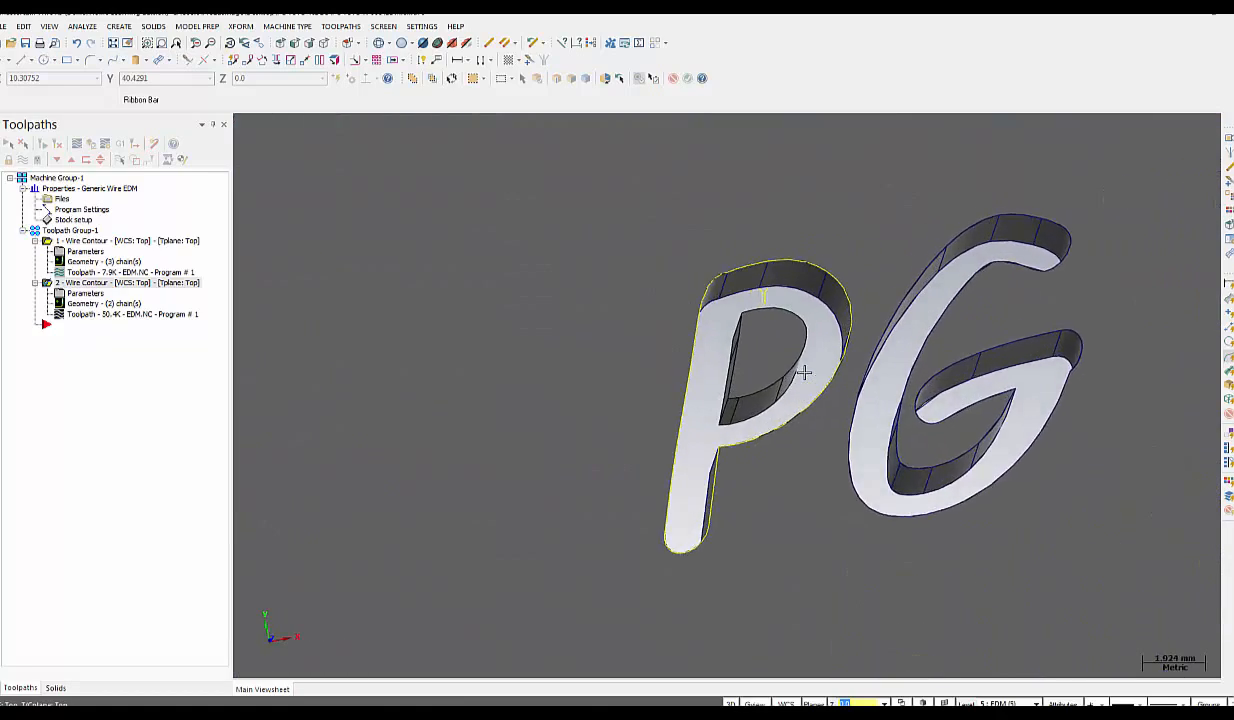
scroll(776, 388, down, 5)
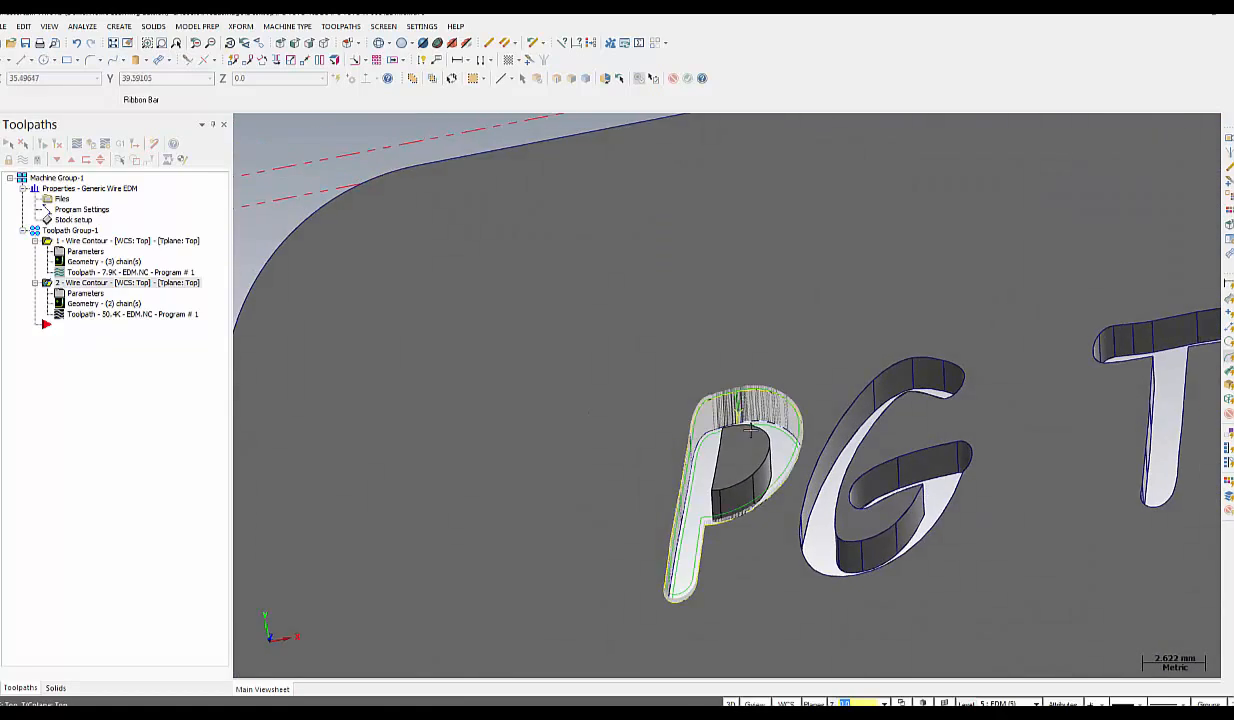
scroll(746, 452, down, 5)
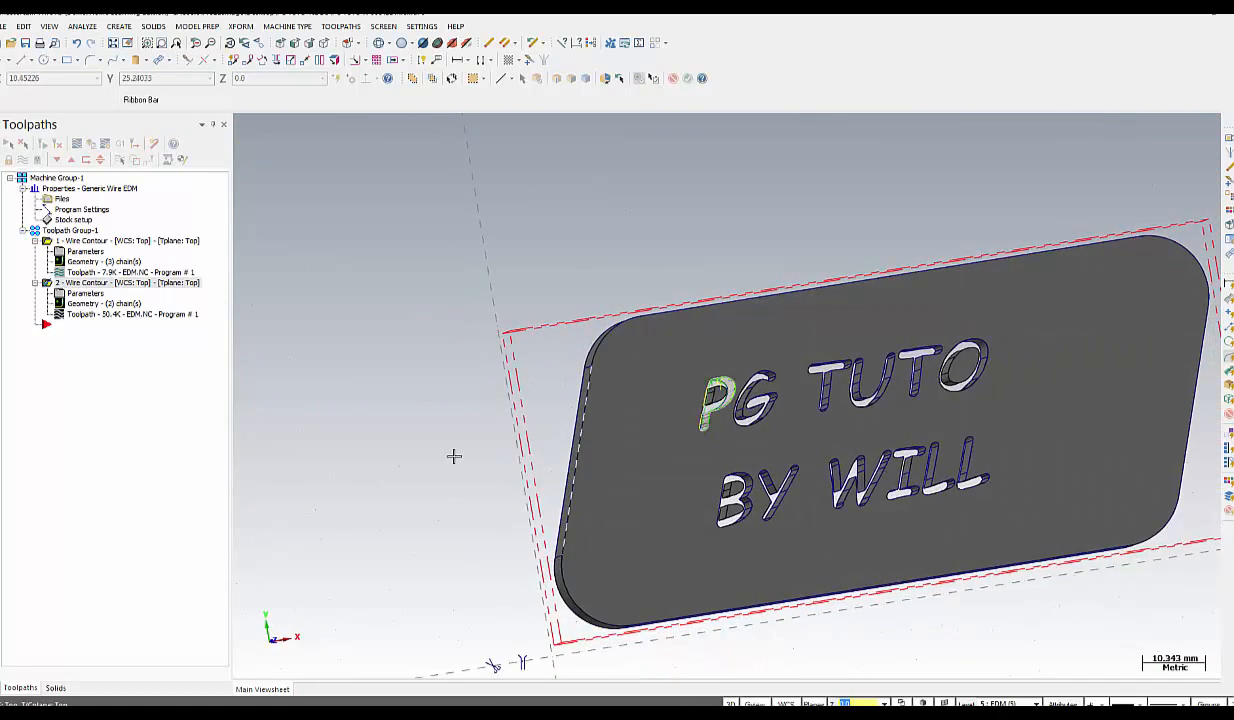
scroll(499, 477, down, 1)
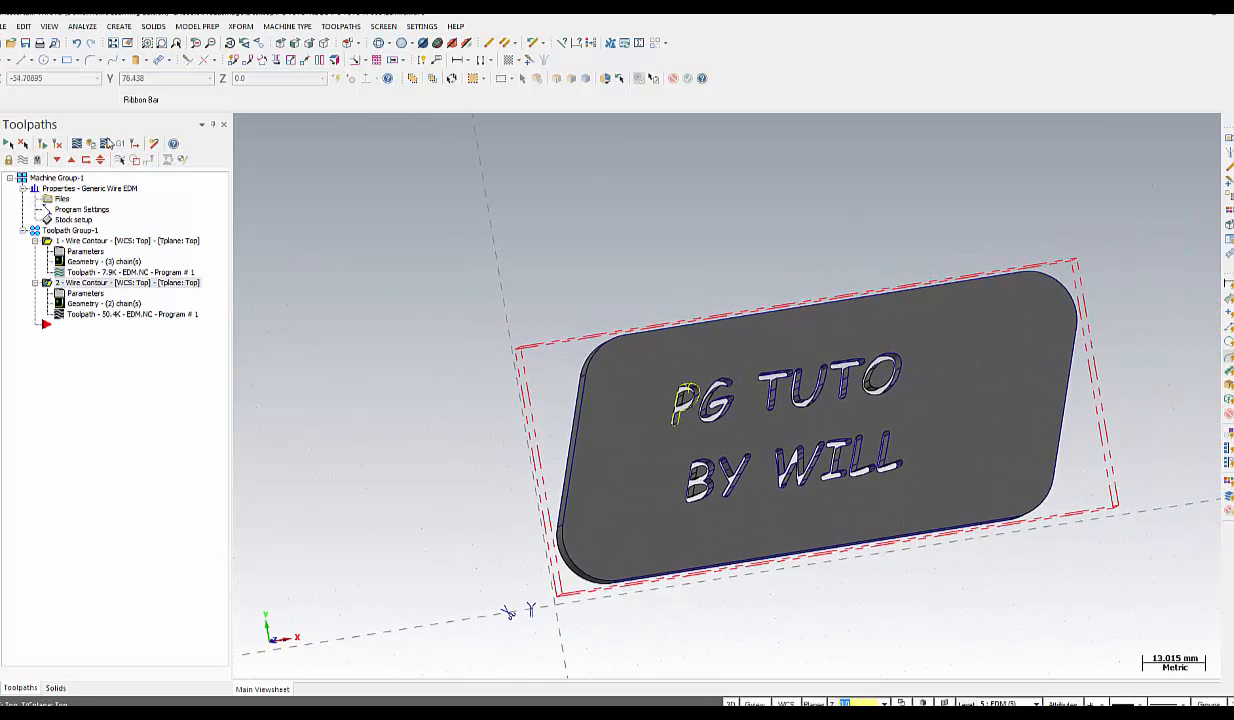
click(79, 148)
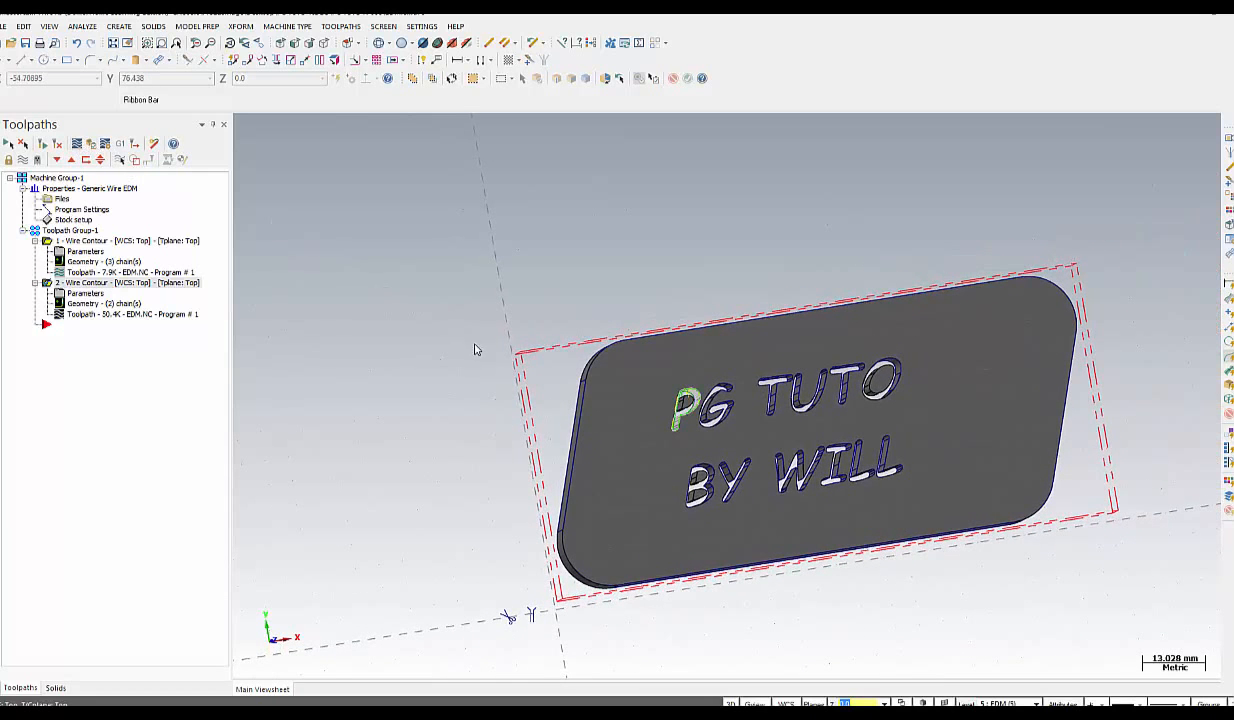
middle_drag(546, 384, 516, 366)
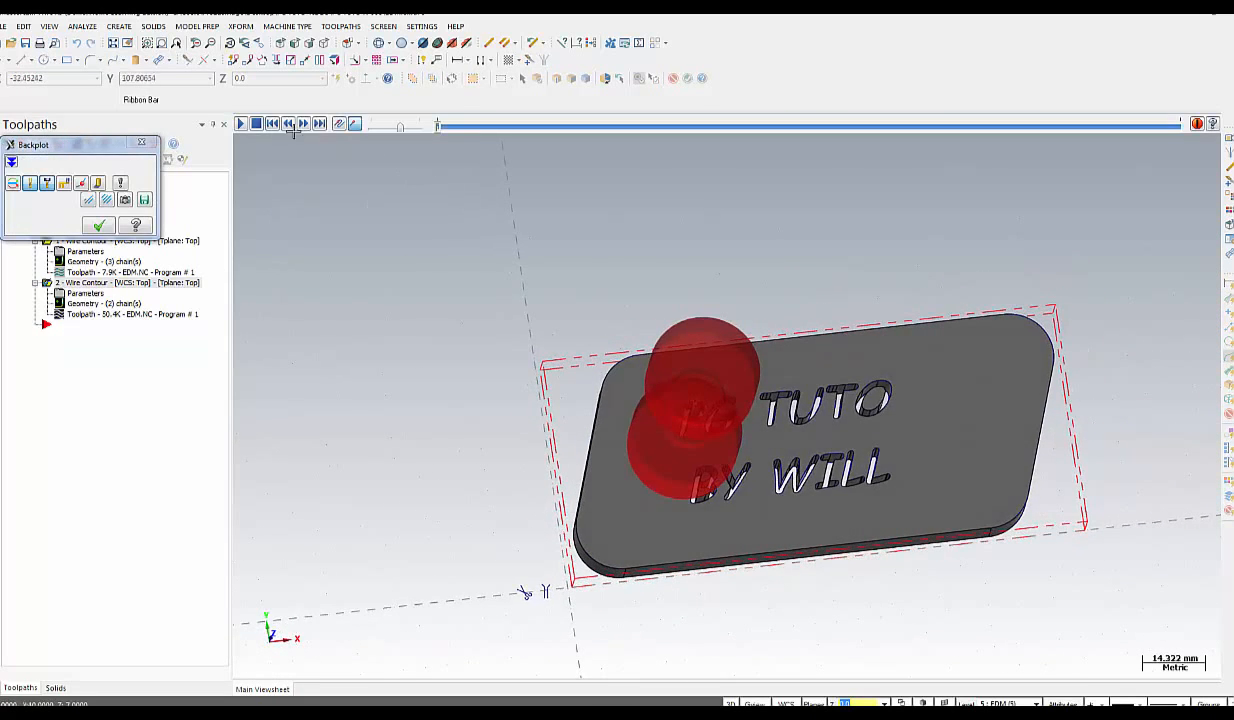
click(242, 127)
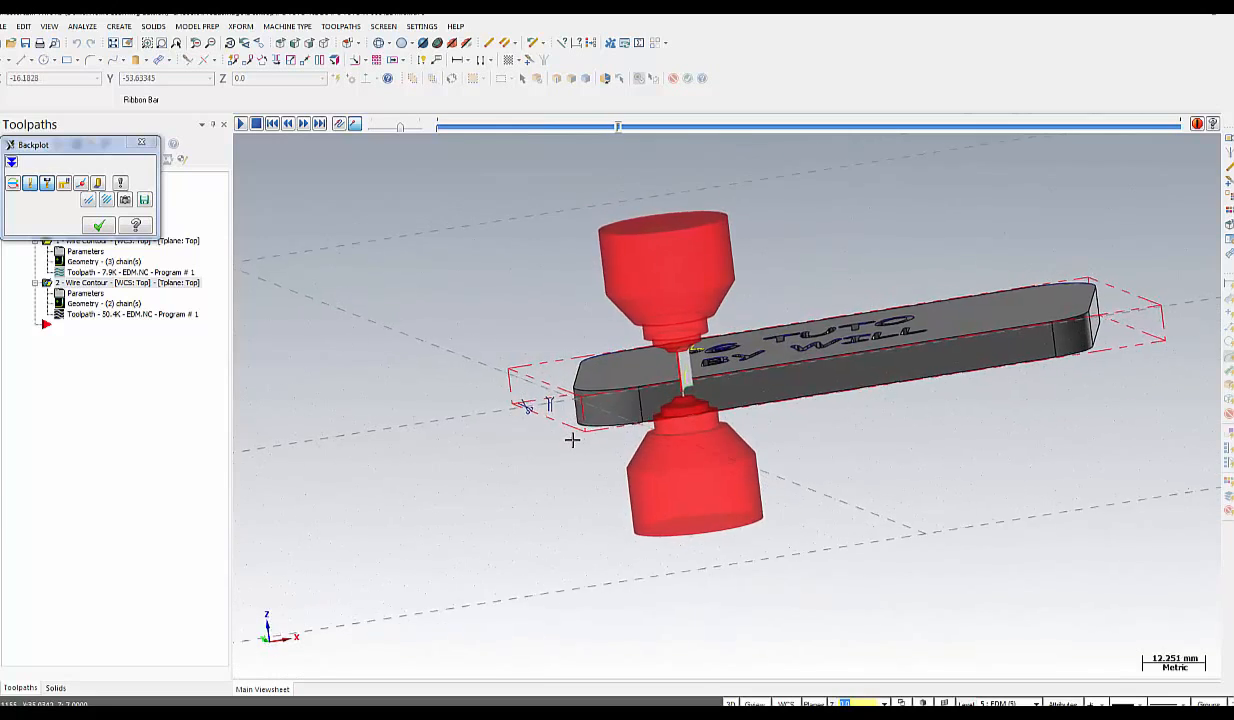
scroll(571, 440, up, 4)
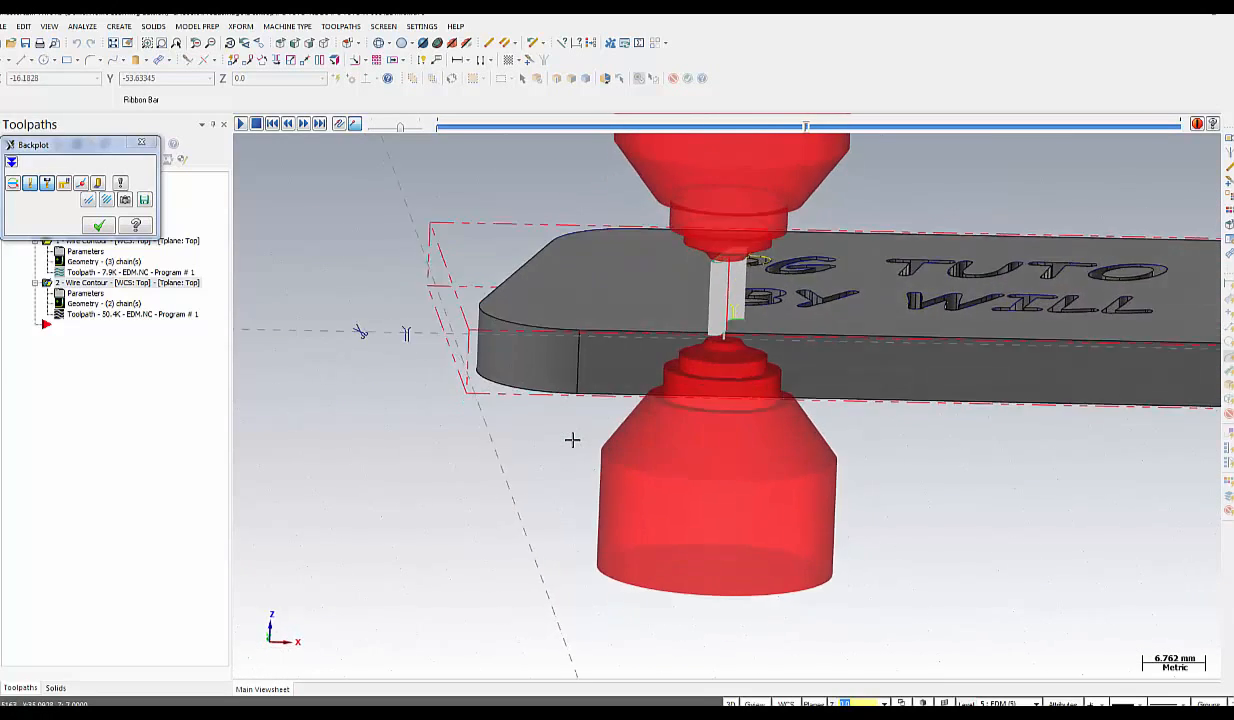
scroll(574, 435, up, 3)
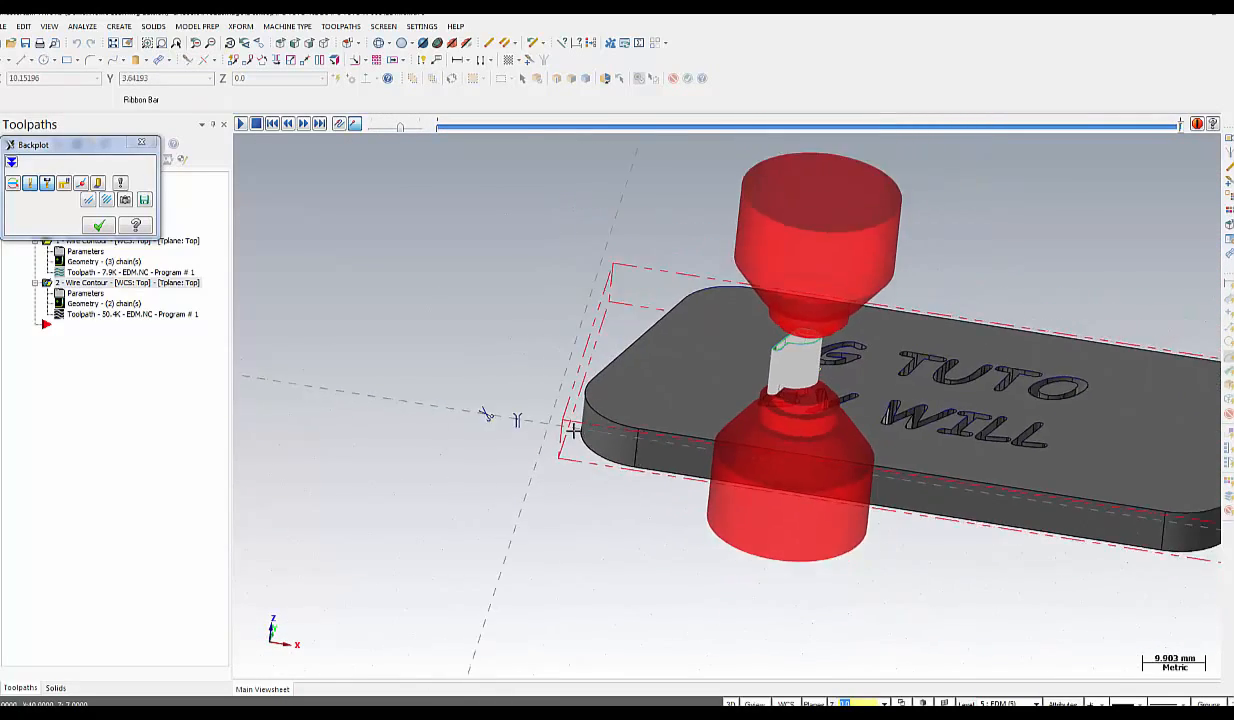
click(98, 225)
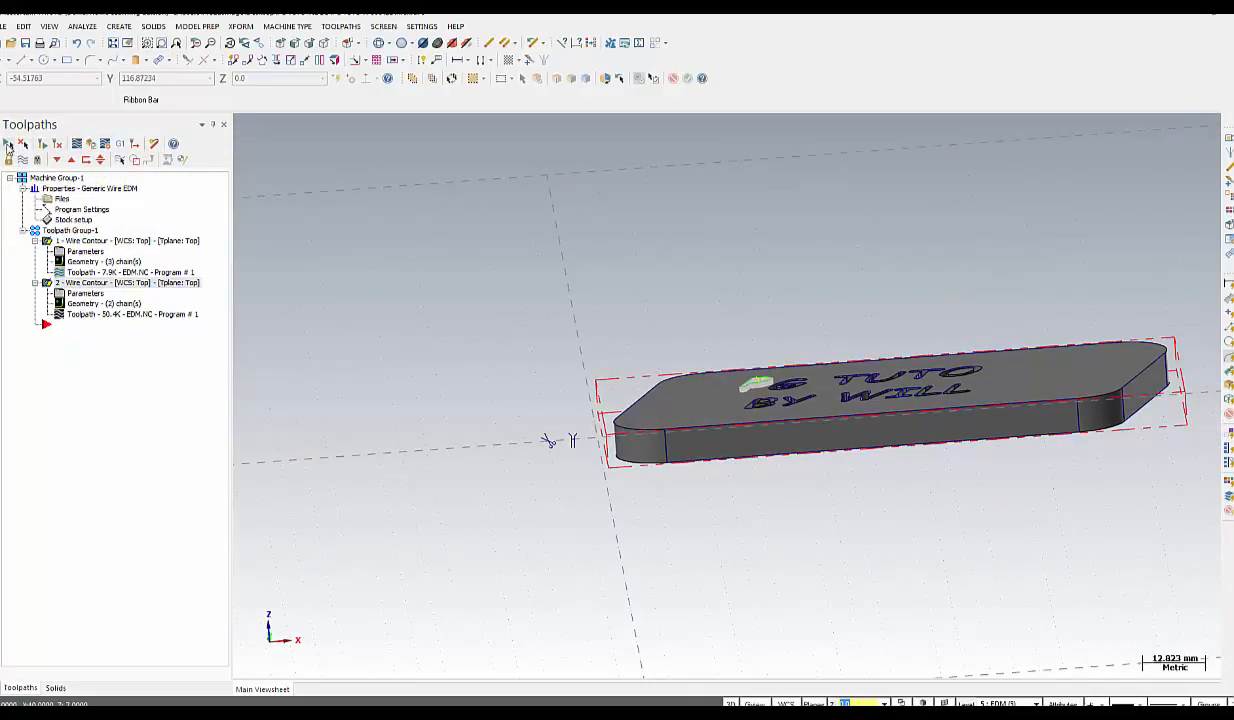
Verify both wire contour operations in Mastercam Simulator and examine the simulated cut around the letter P
click(91, 146)
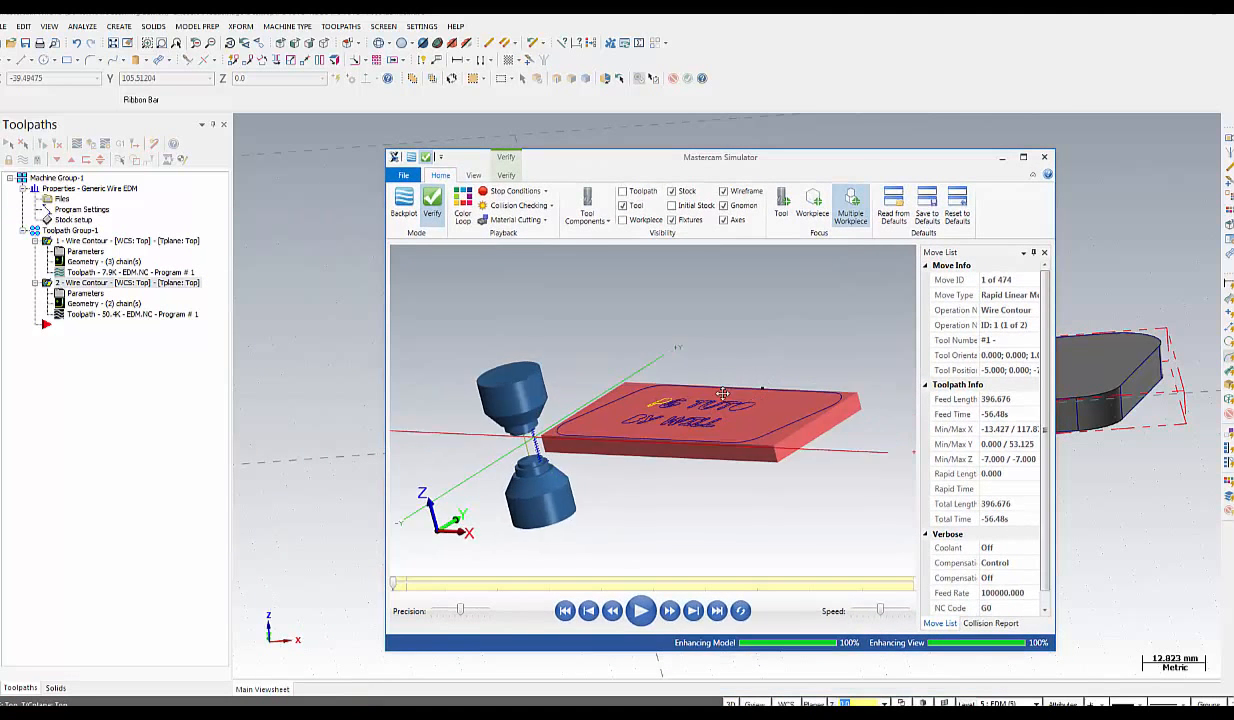
drag(722, 393, 685, 525)
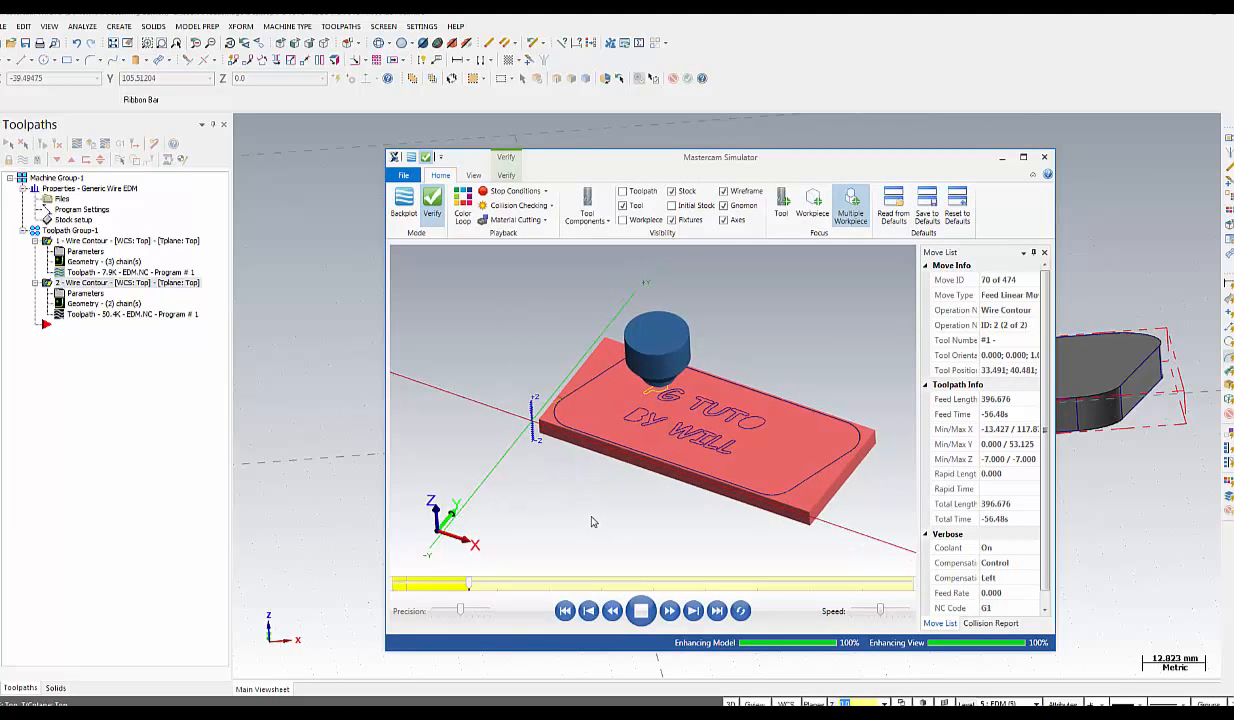
scroll(609, 474, up, 5)
middle_drag(633, 453, 637, 445)
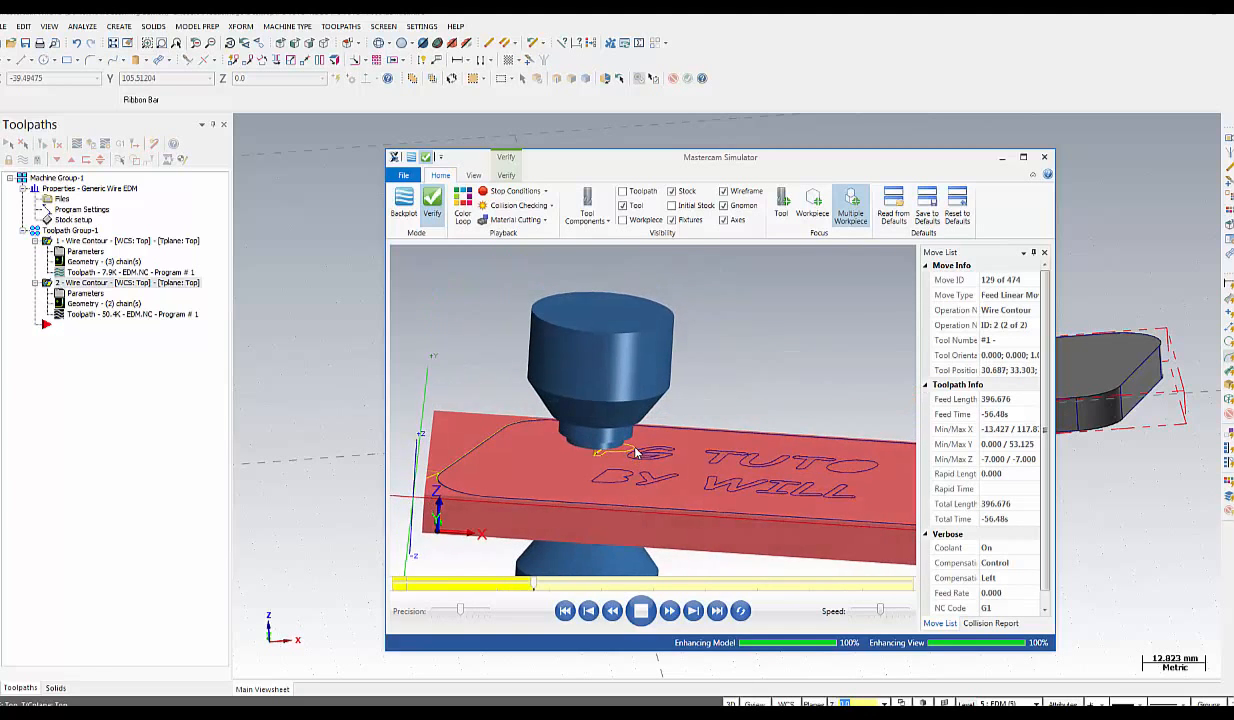
scroll(636, 470, up, 3)
scroll(615, 556, up, 3)
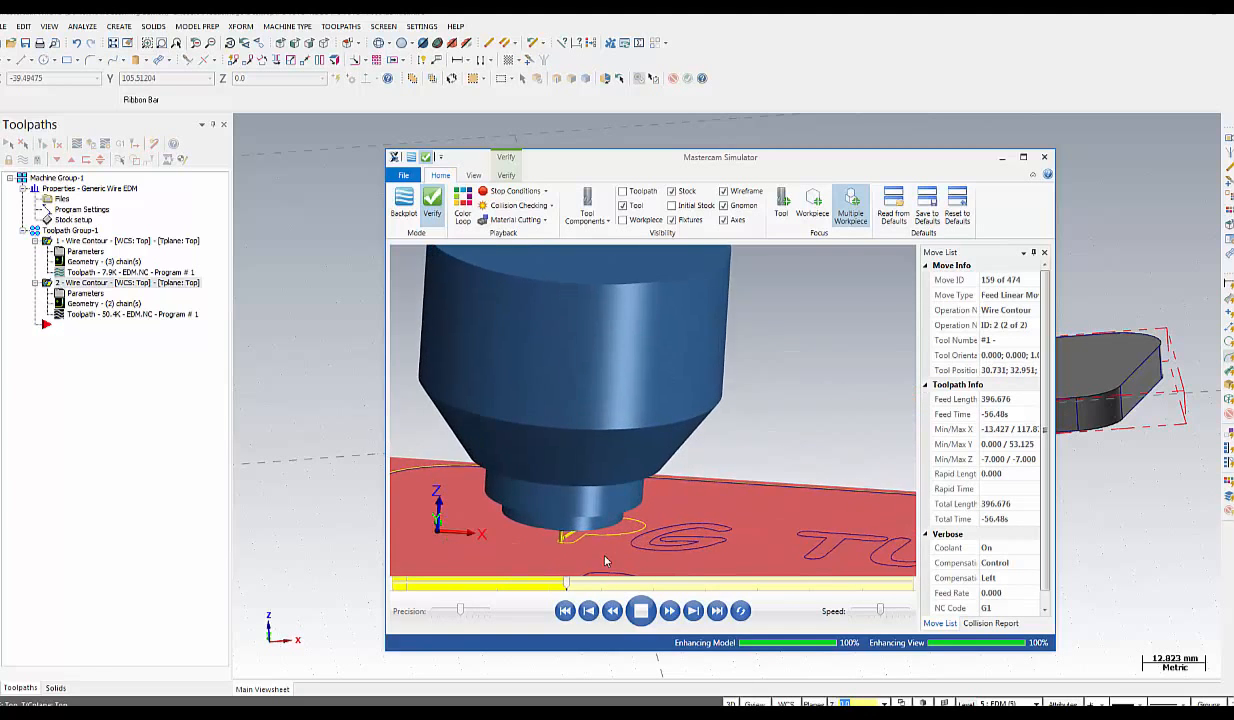
middle_drag(600, 567, 600, 567)
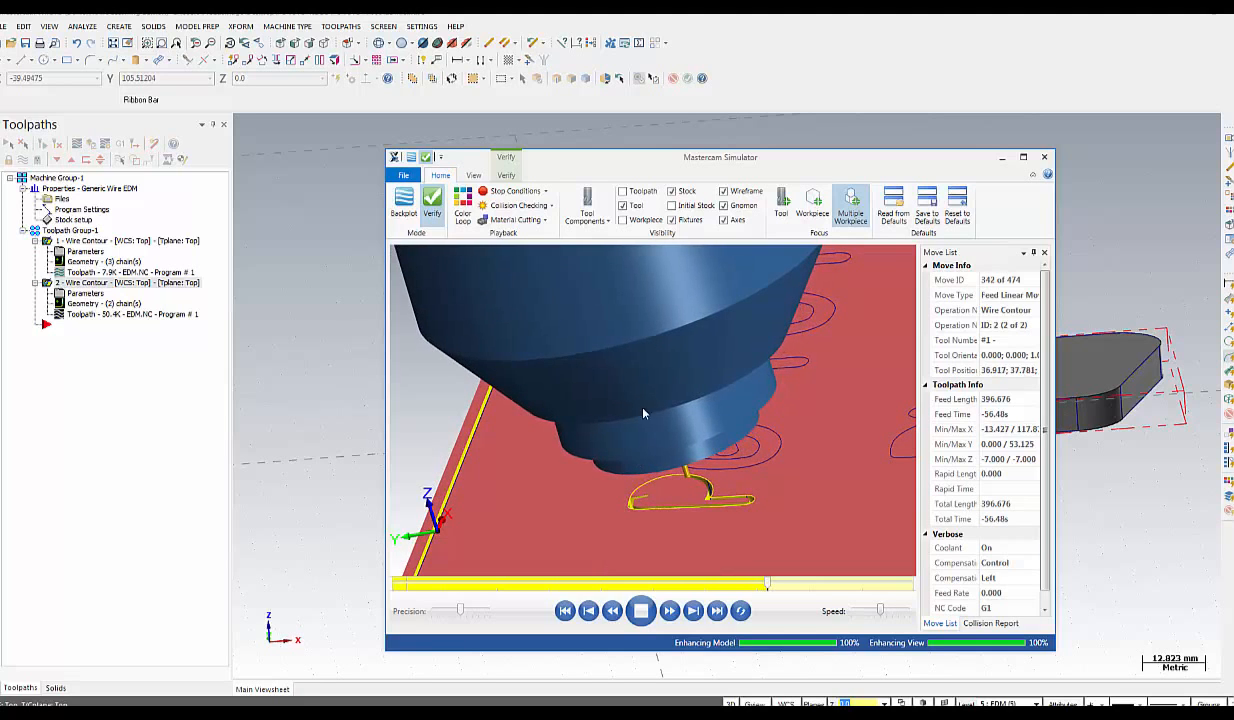
Open the simulator's verification options for analyzing chips in the cut stock
click(473, 176)
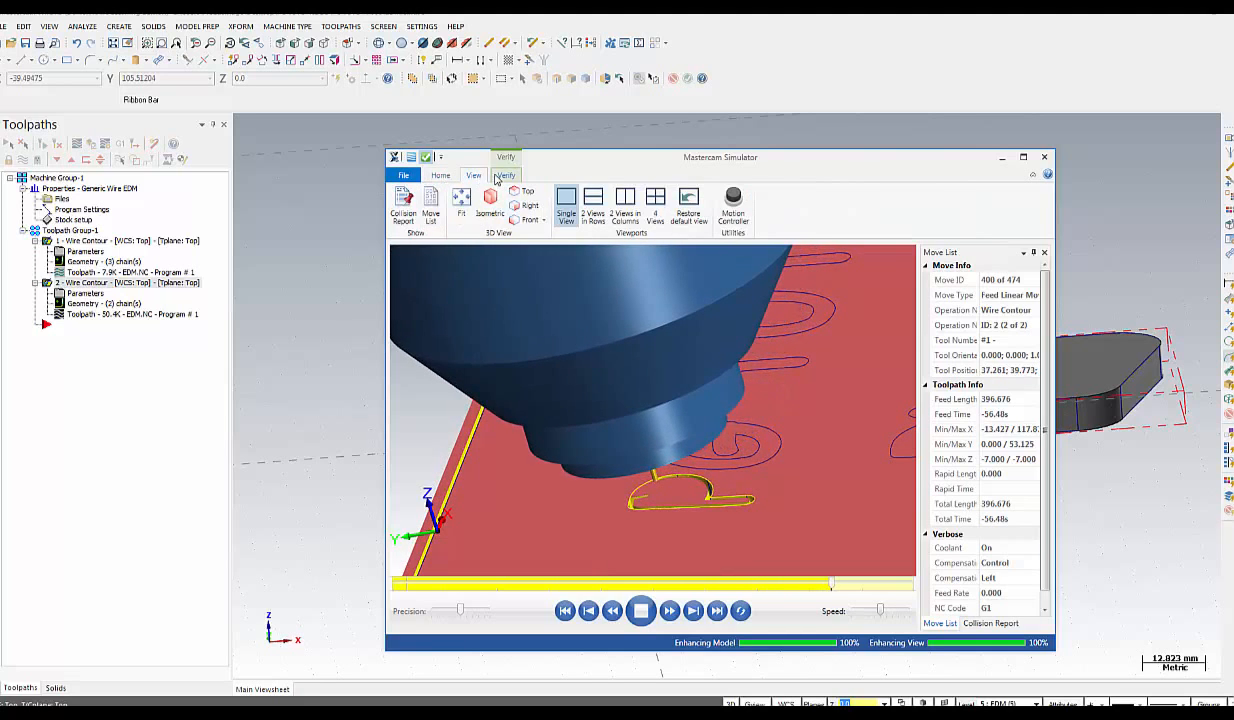
click(503, 176)
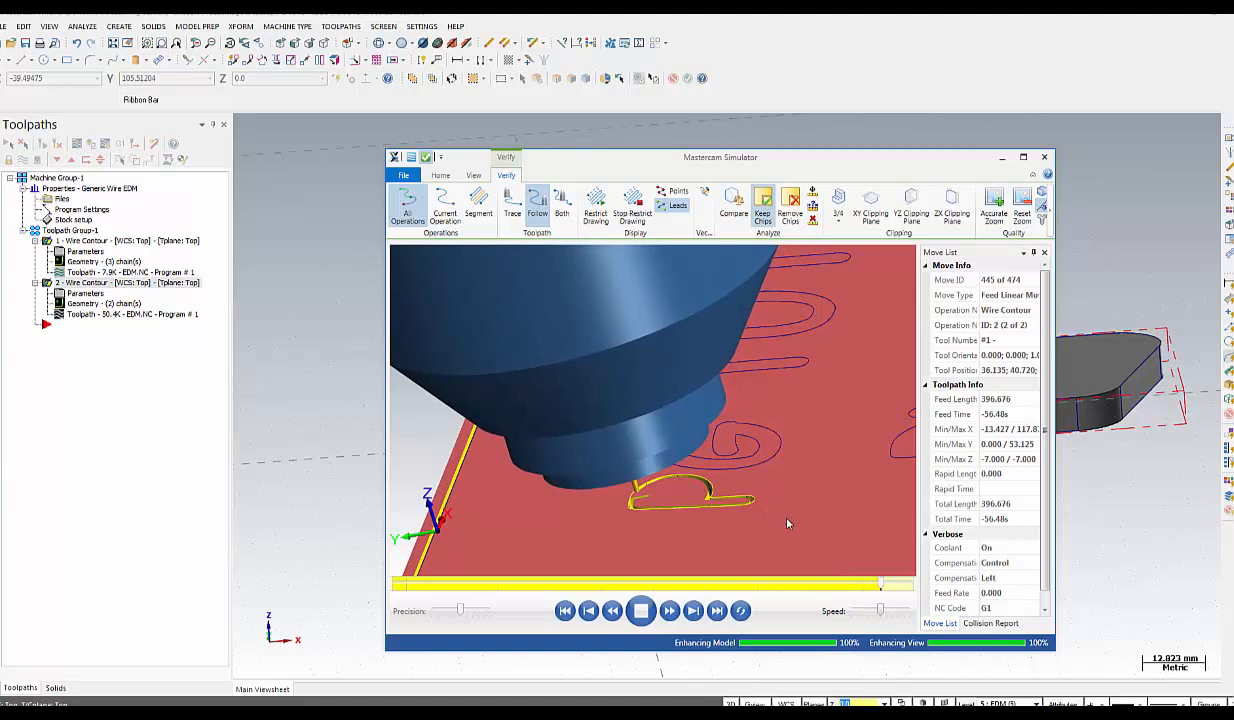